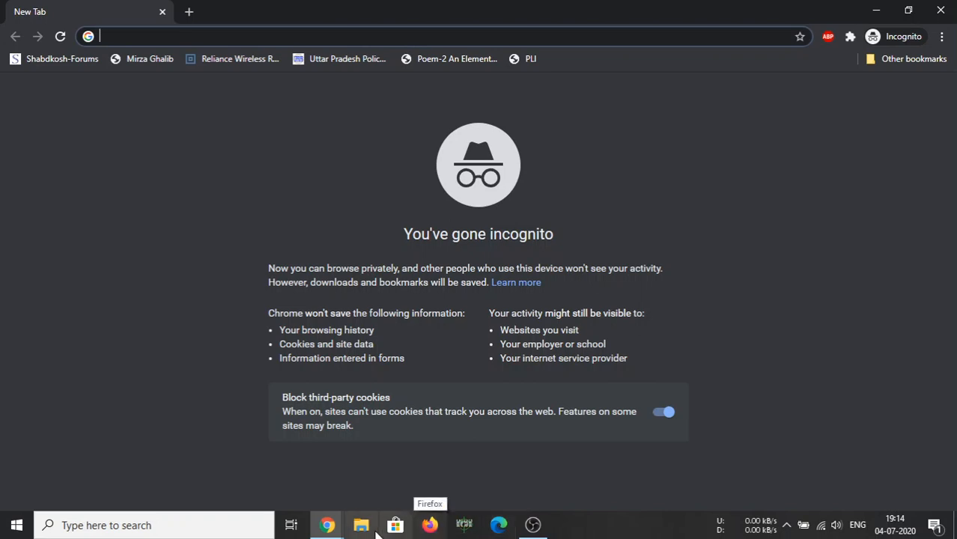
Load drive.google.com in the incognito Chrome window
left_click(327, 525)
left_click(366, 487)
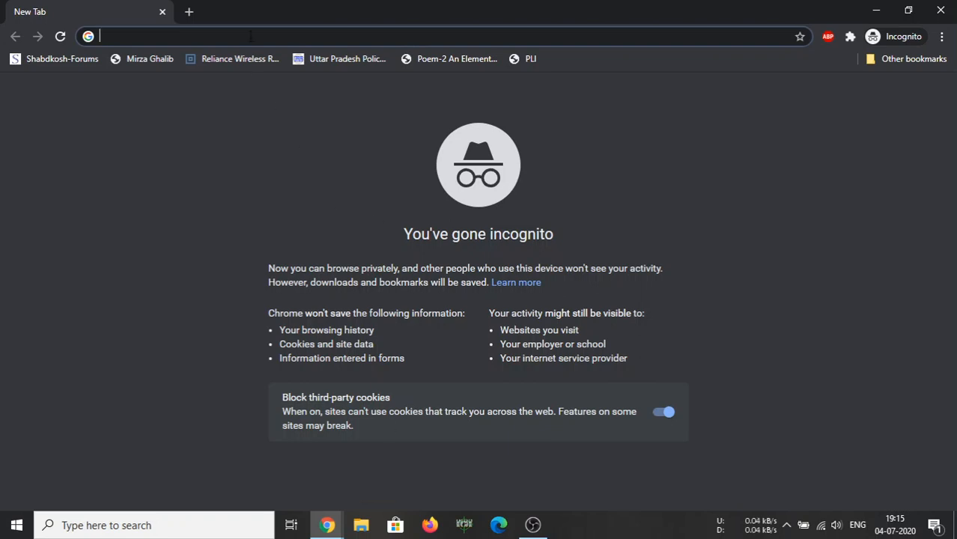
type("d")
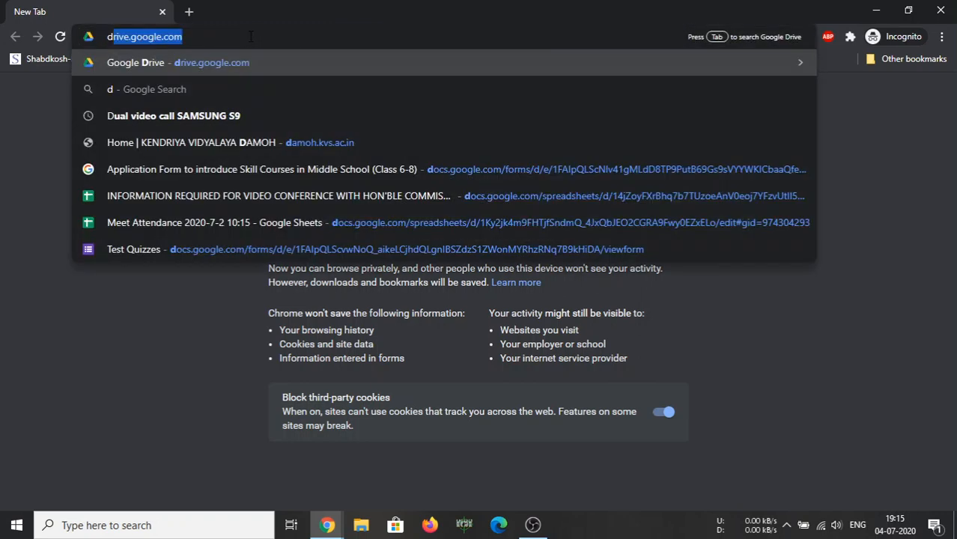
type("rive.")
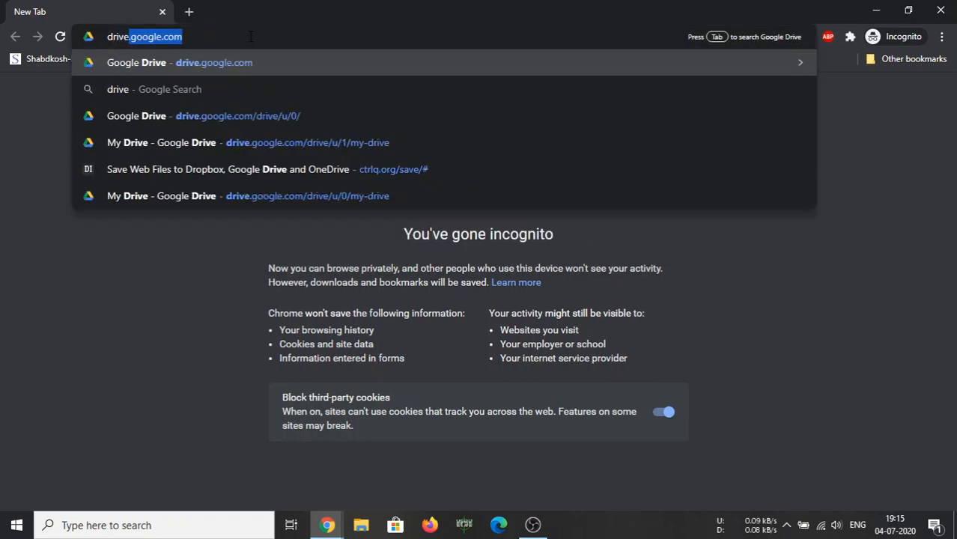
type("google")
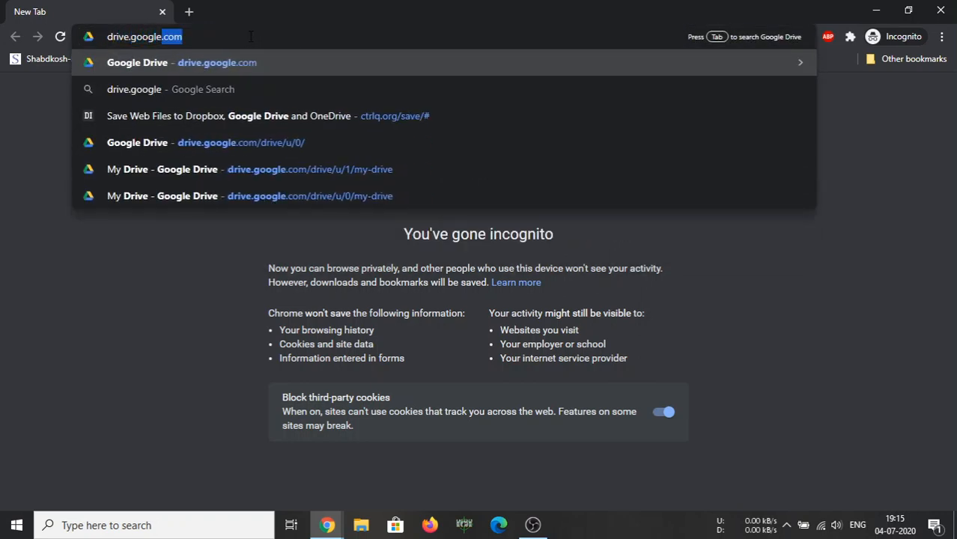
type(".com")
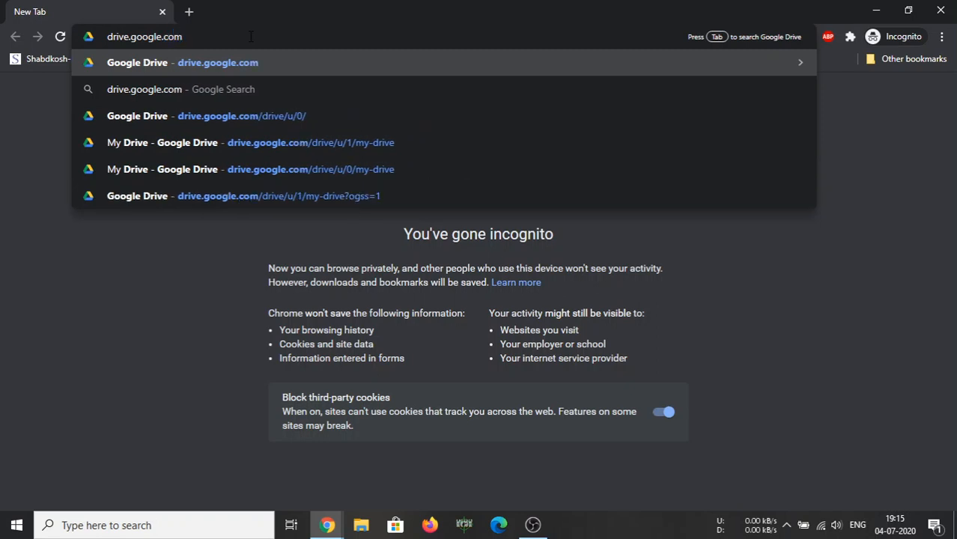
key("Return")
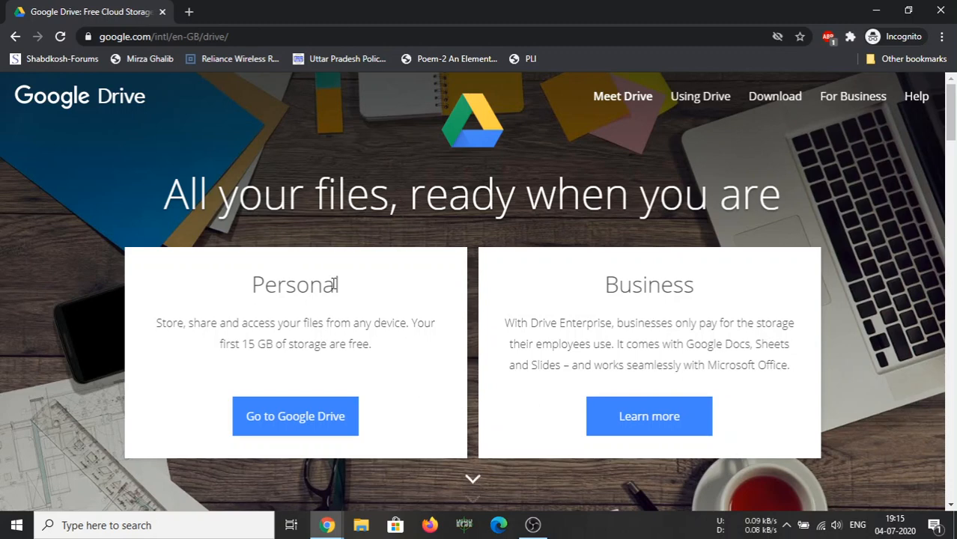
Sign in to Google Drive with the saved account e-mail and its password
left_click(283, 424)
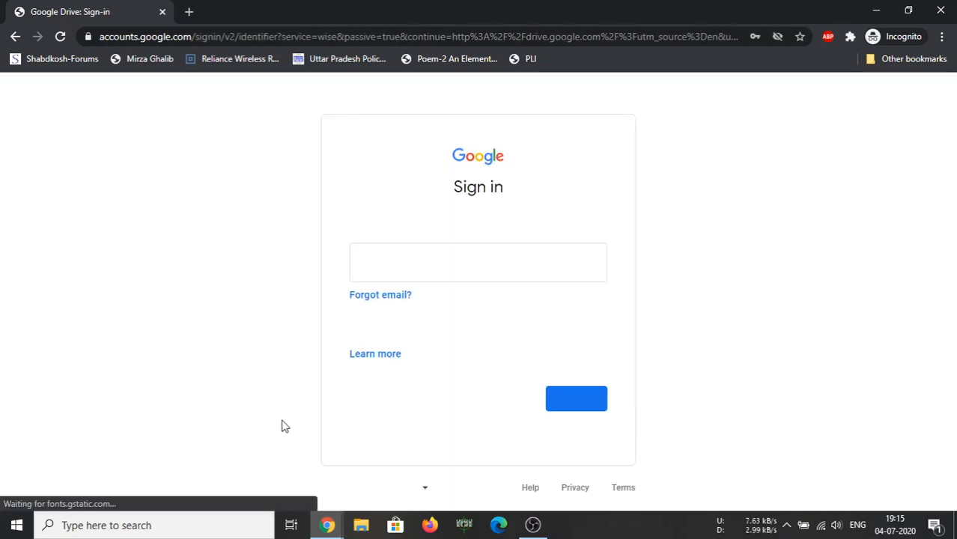
left_click(412, 265)
type("js")
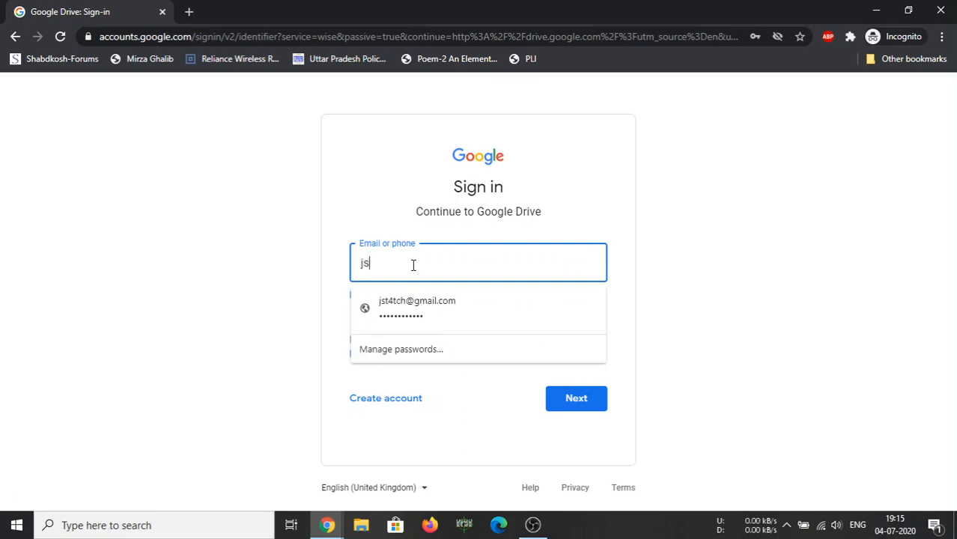
left_click(416, 297)
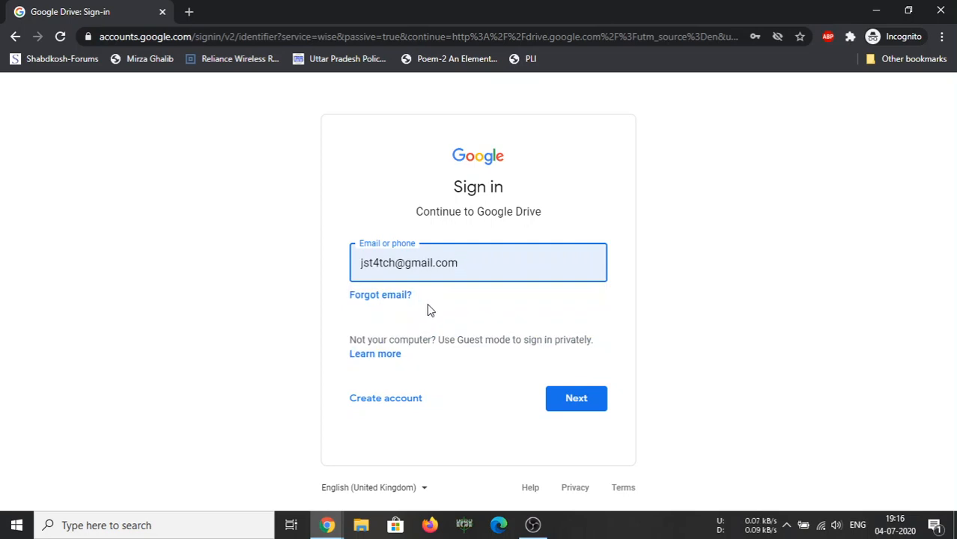
left_click(580, 410)
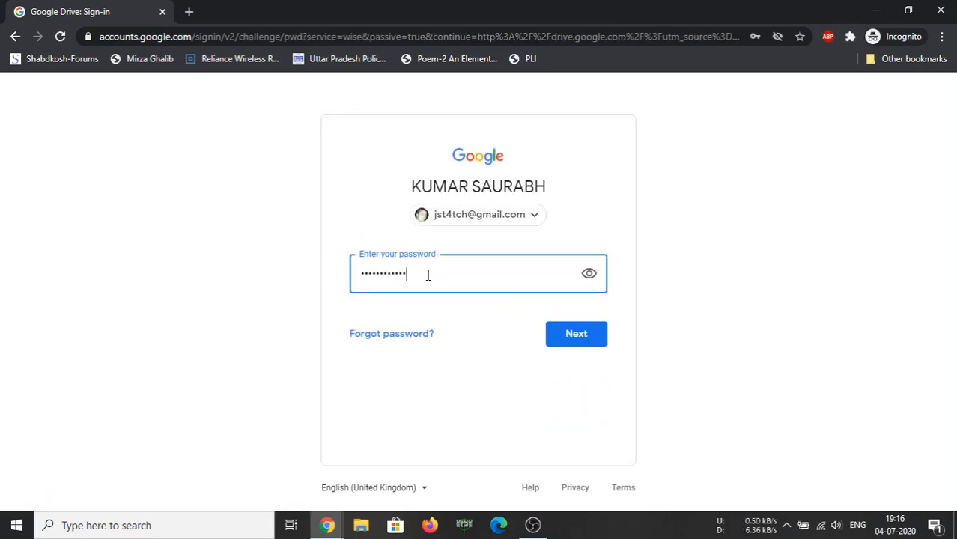
left_click(580, 334)
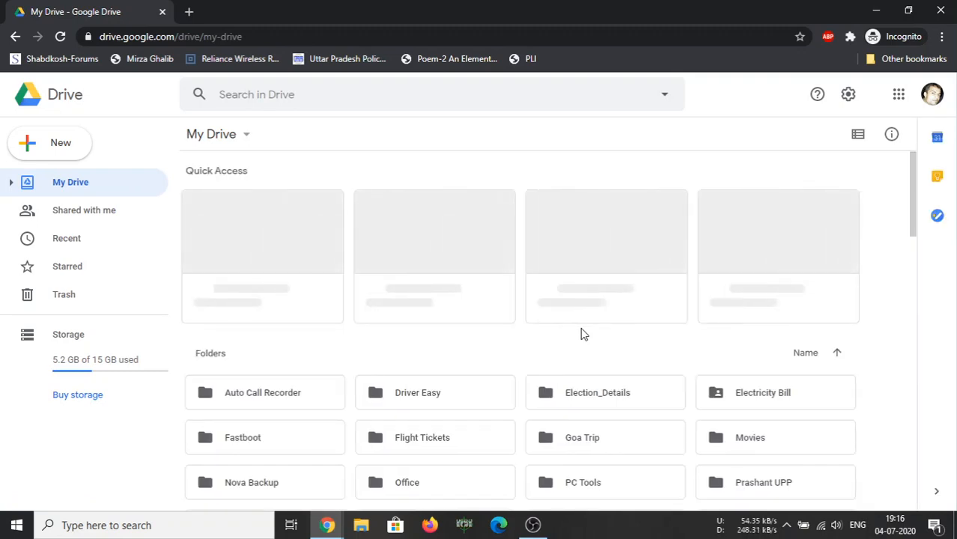
Create a blank Google Form from Drive's New > More menu
left_click(54, 148)
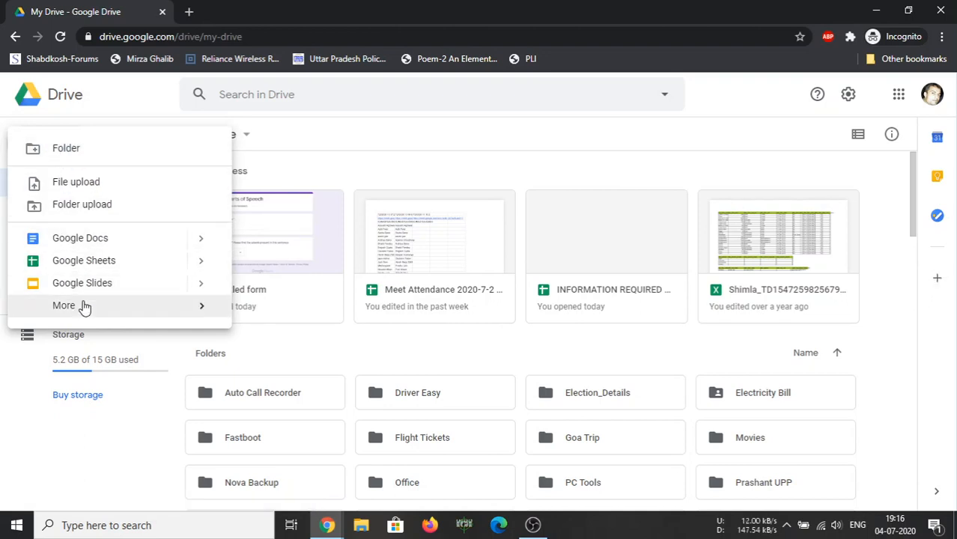
mouse_move(85, 307)
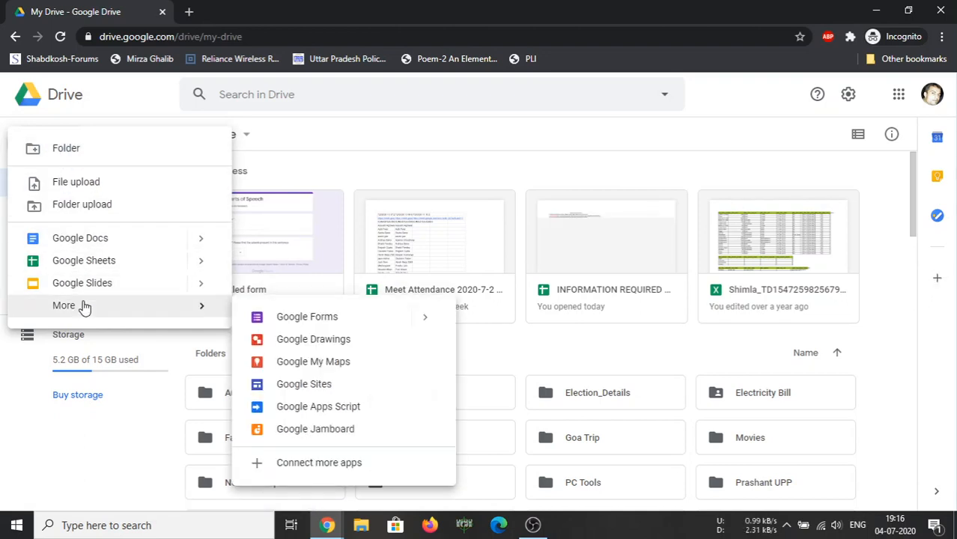
left_click(312, 324)
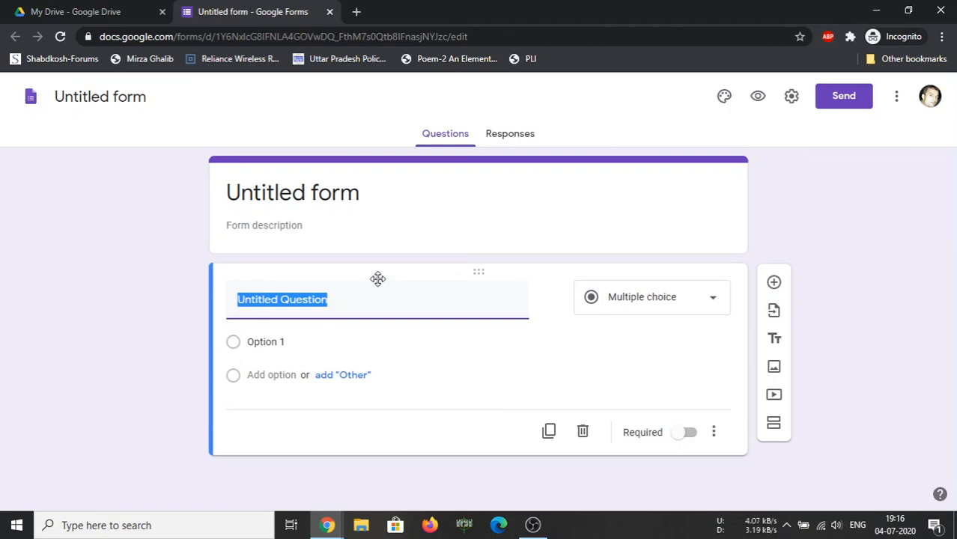
Turn on 'Make this a quiz' under Settings > Quizzes and review the Release grade options
left_click(790, 100)
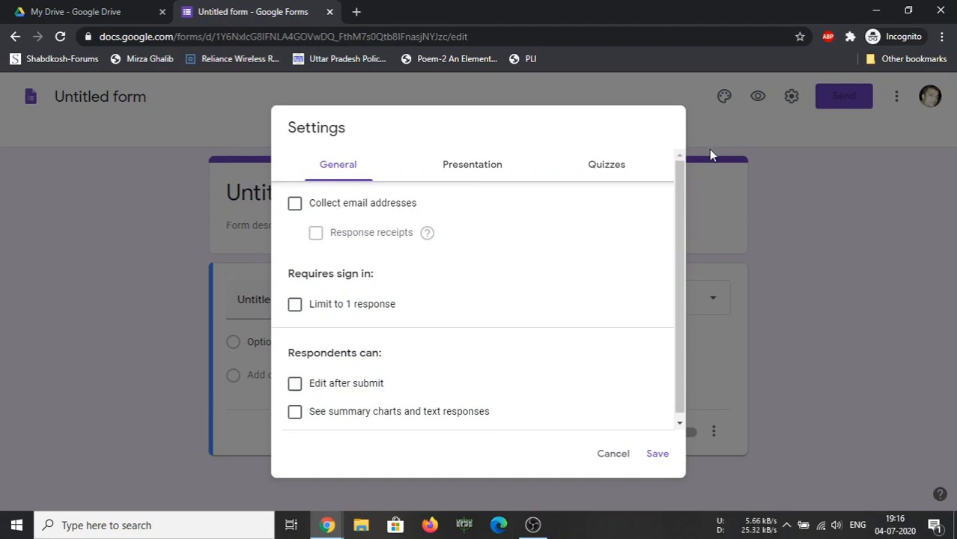
left_click(613, 170)
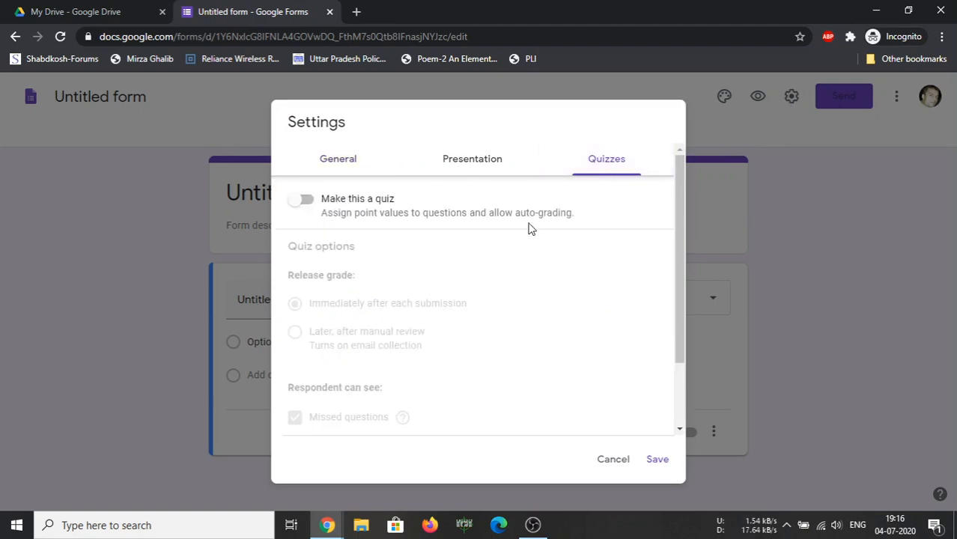
left_click(305, 200)
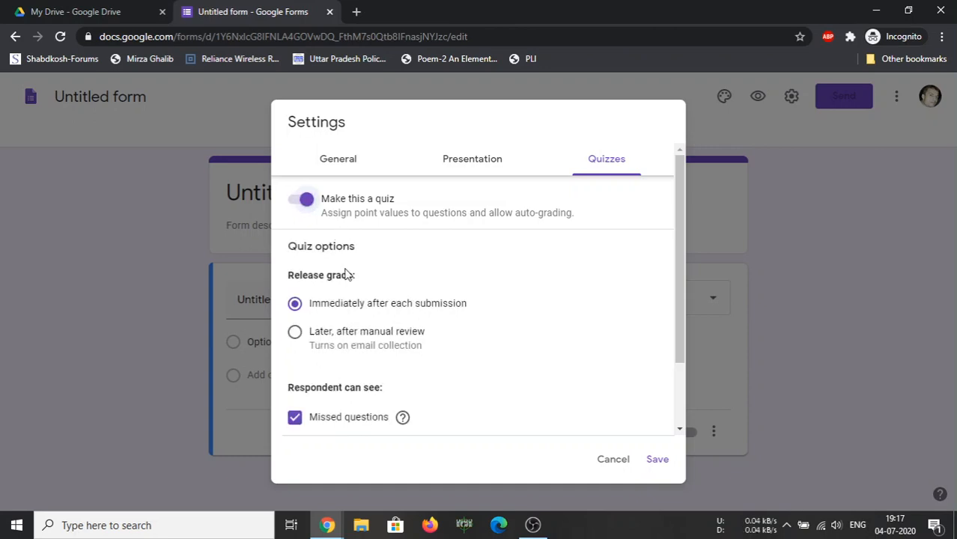
scroll(366, 303, "down", 2)
scroll(370, 332, "up", 2)
scroll(346, 276, "down", 2)
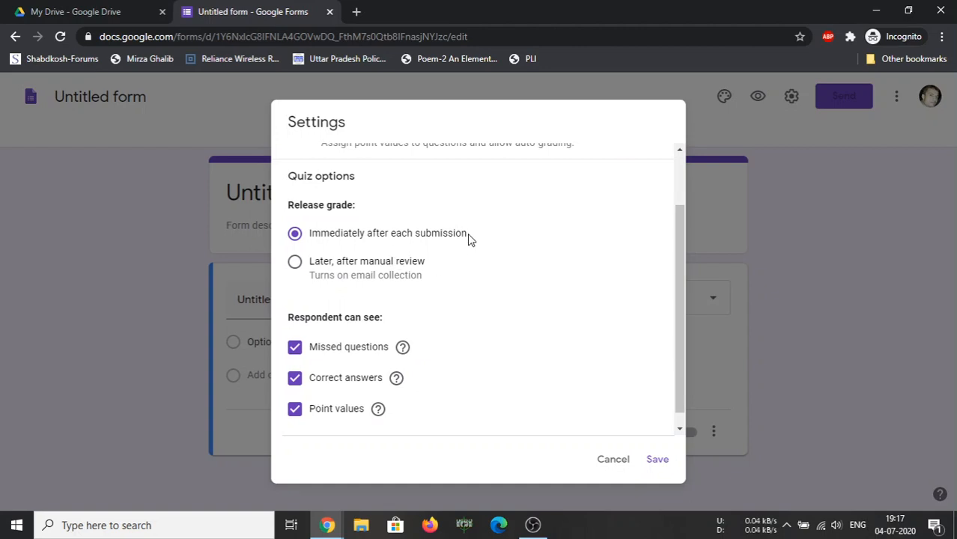
left_click_drag(367, 210, 284, 207)
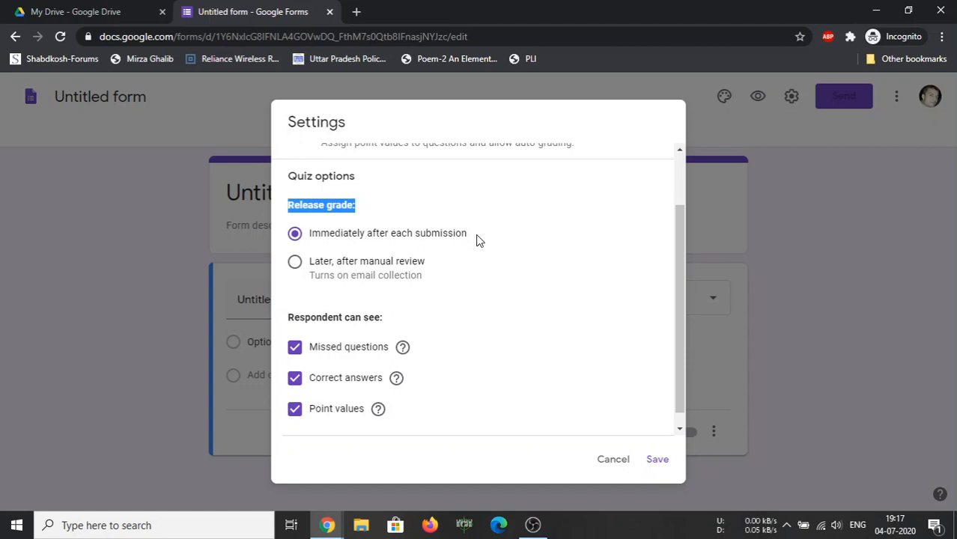
left_click_drag(476, 240, 312, 242)
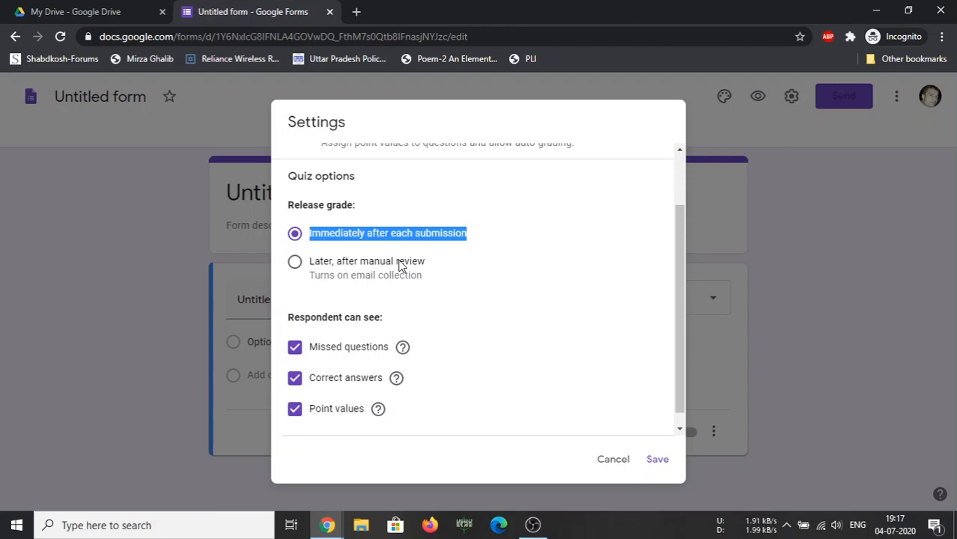
Set Release grade to 'Later, after manual review' and save the quiz settings
left_click(399, 266)
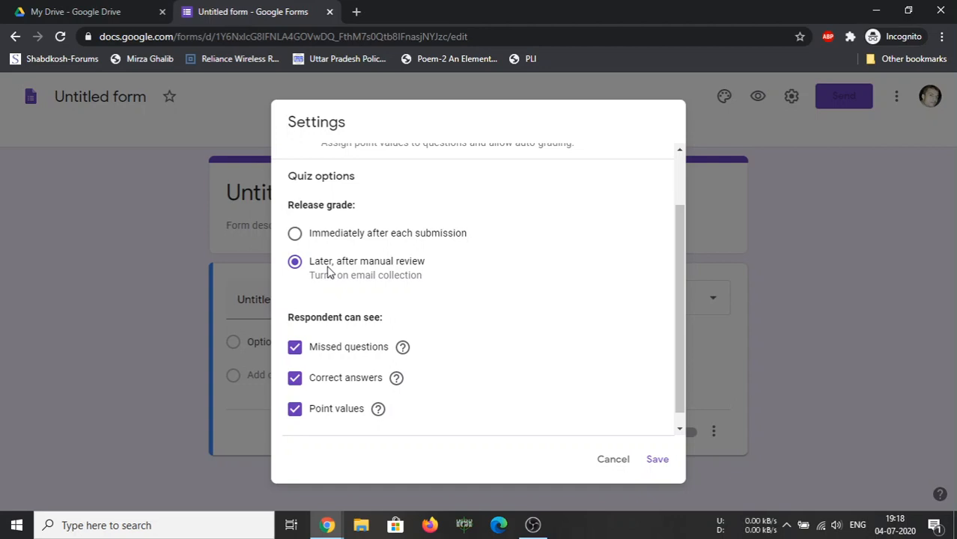
left_click(337, 240)
left_click(324, 262)
scroll(323, 271, "down", 1)
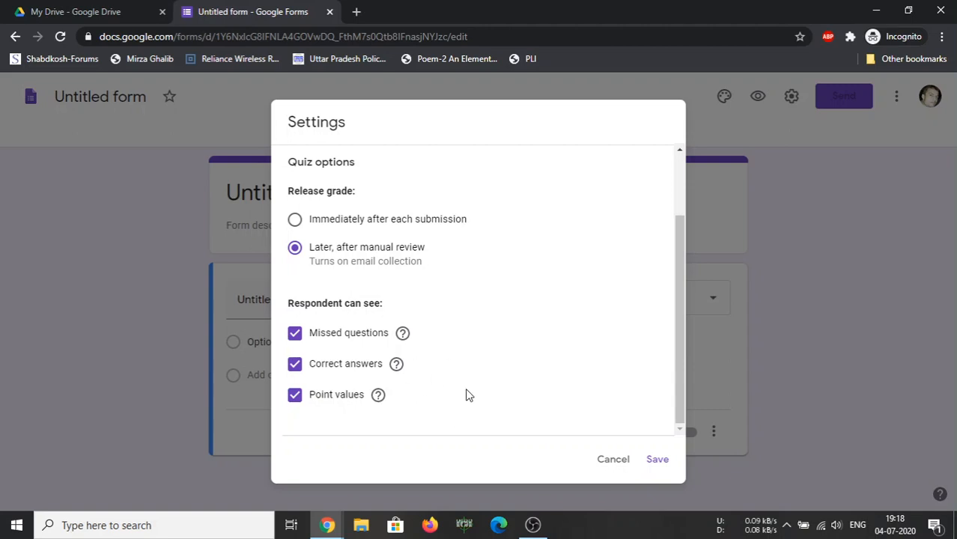
left_click(657, 459)
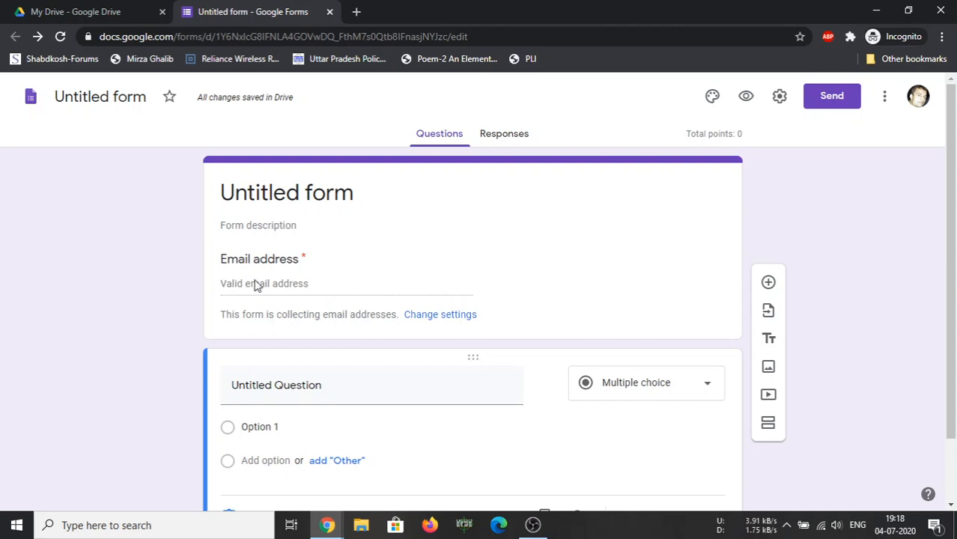
Replace the form's header title with 'A Demo Test'
left_click(304, 256)
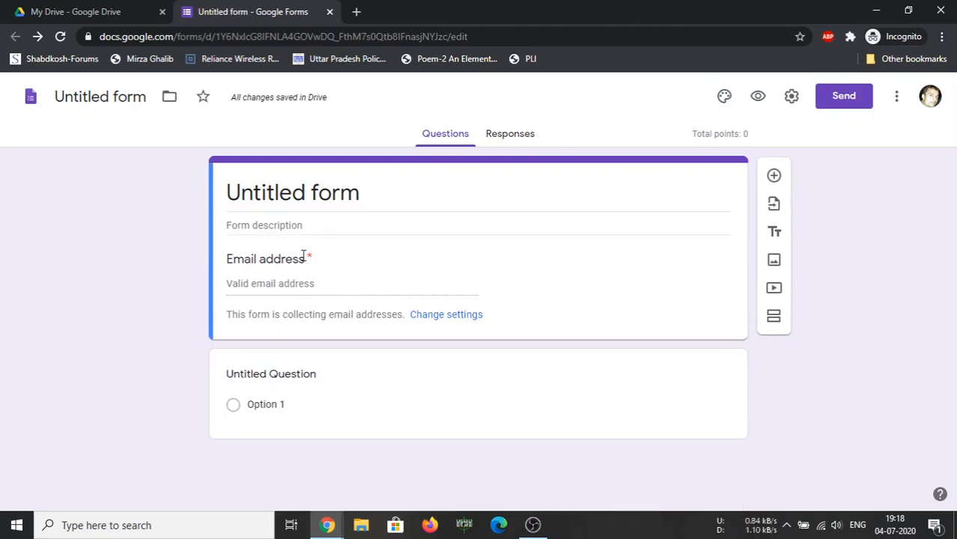
left_click_drag(303, 256, 315, 259)
left_click(272, 197)
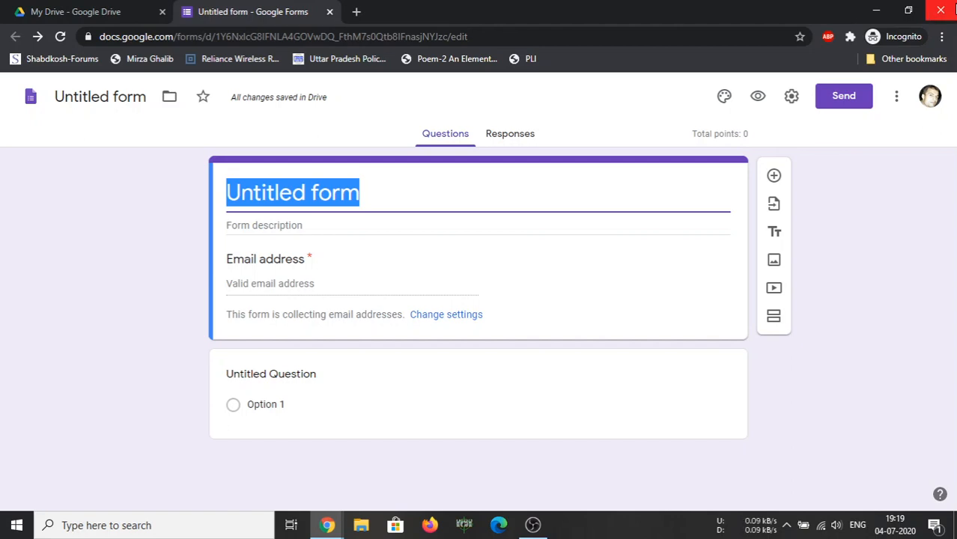
type("A")
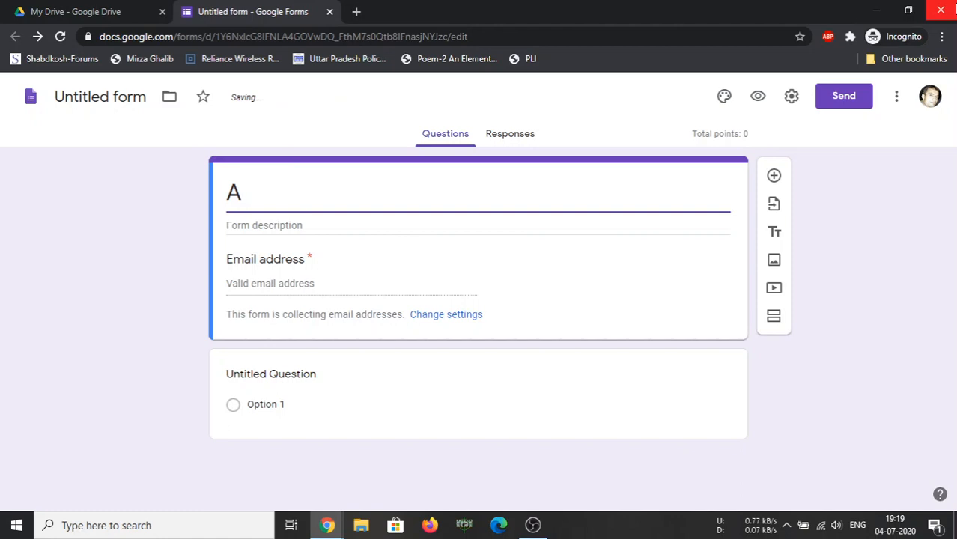
type(" Demo T")
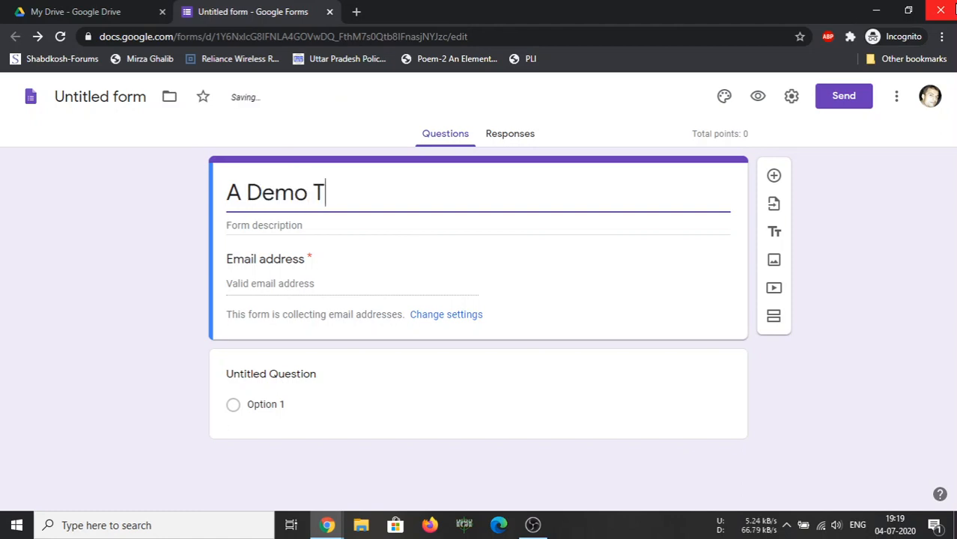
type("est")
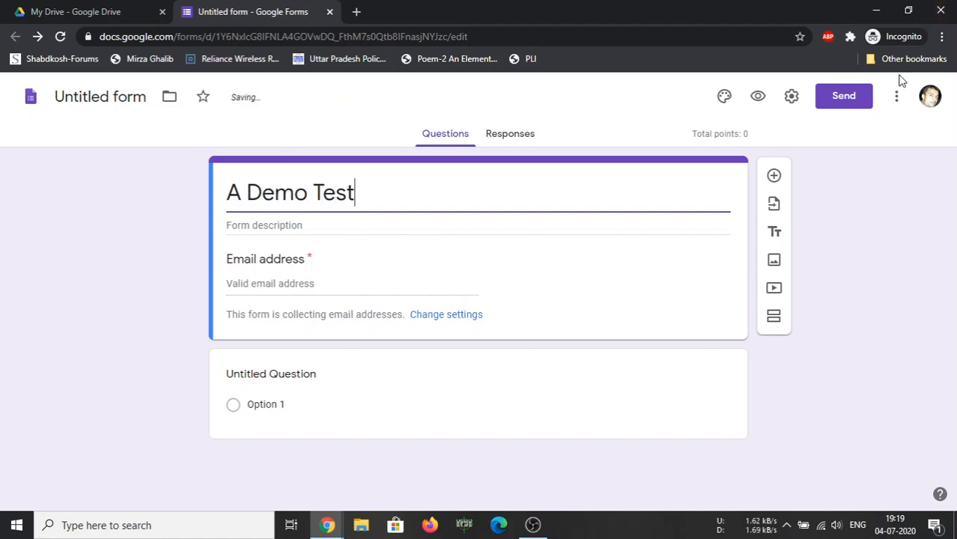
left_click(385, 227)
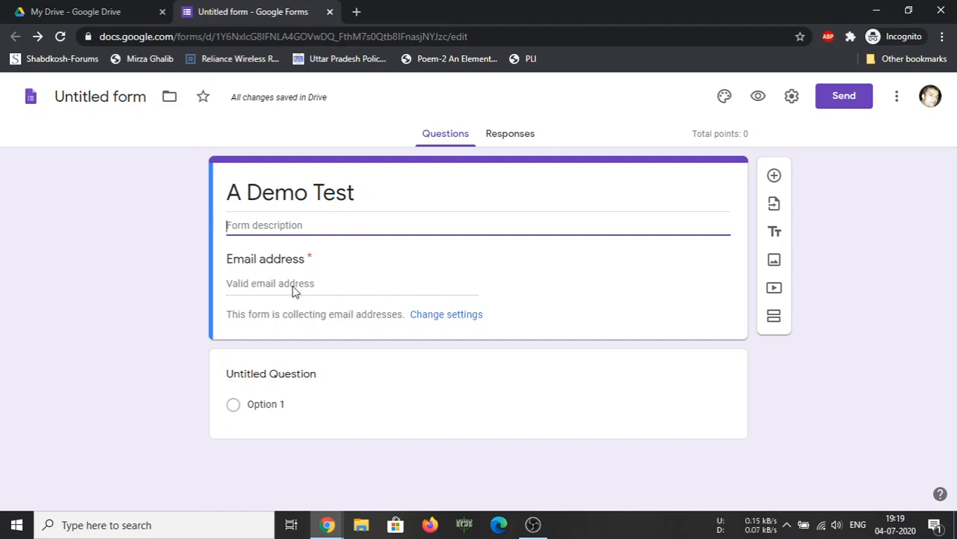
Rename the first question 'Name of the student', set it to Short answer, and make it required
left_click(263, 376)
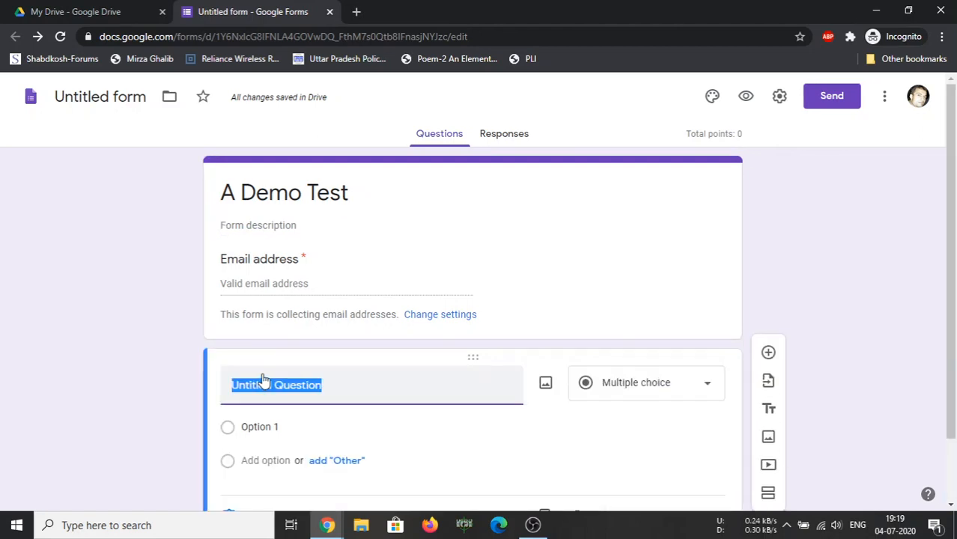
type("Name o")
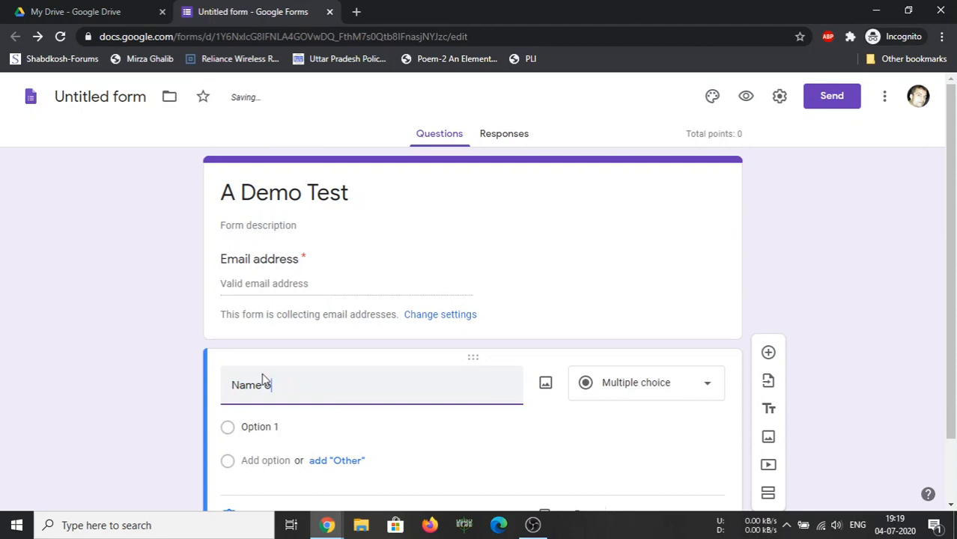
type("f the st")
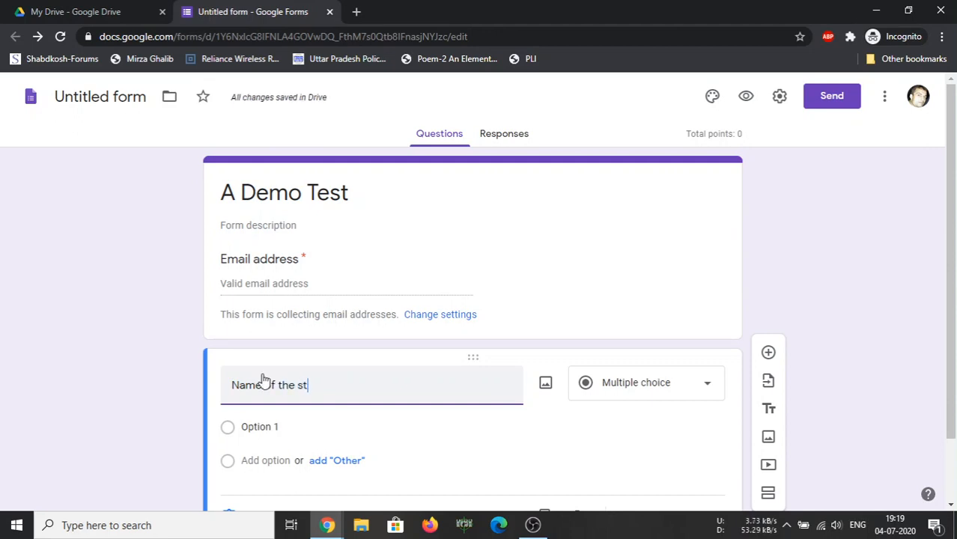
type("udent")
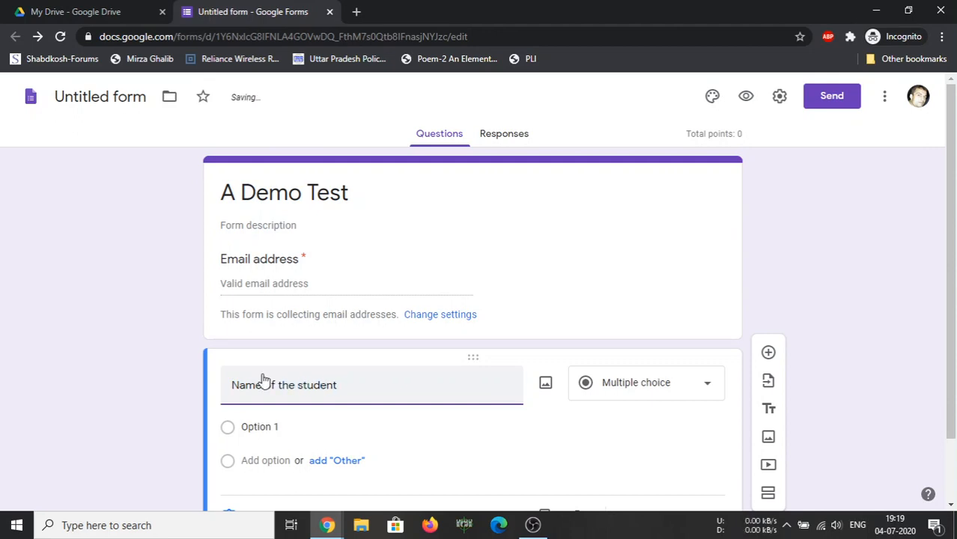
left_click(680, 385)
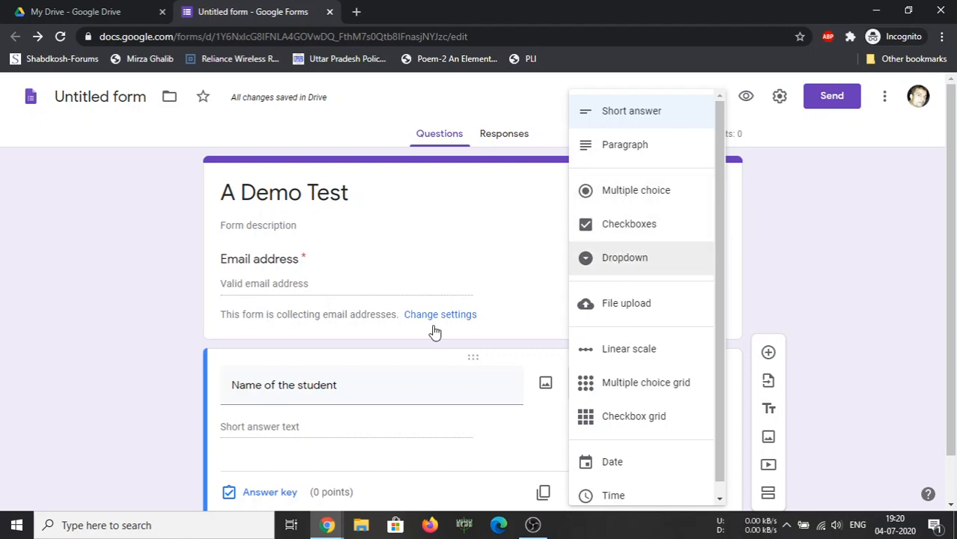
left_click(515, 291)
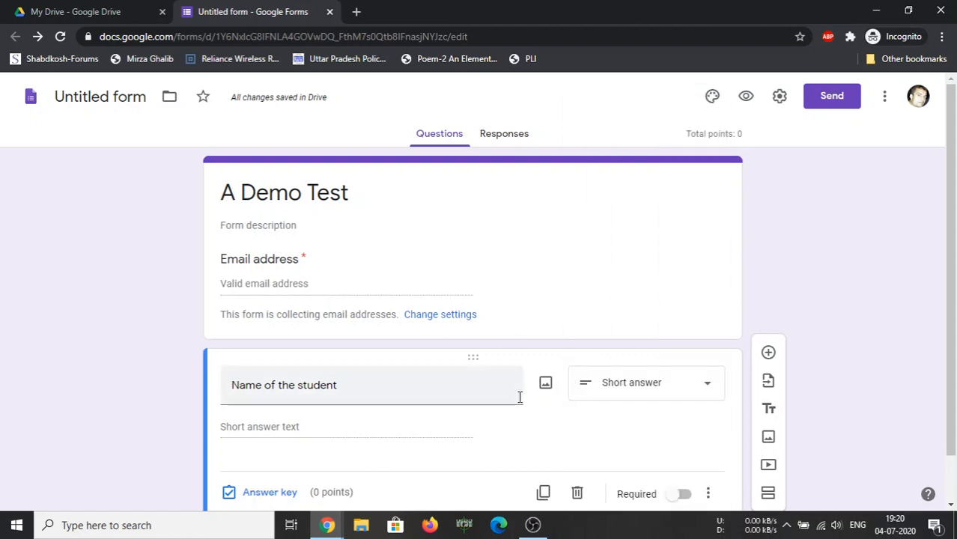
scroll(577, 404, "down", 1)
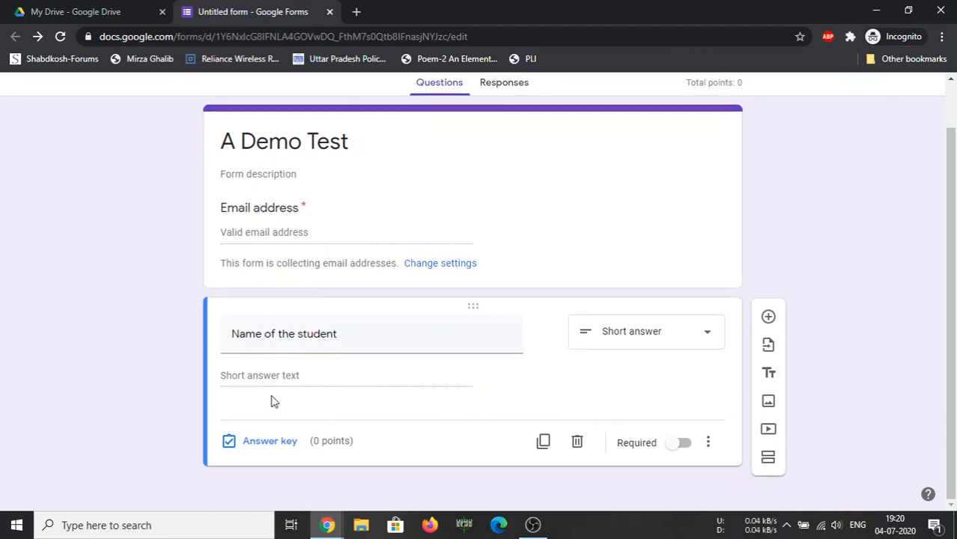
left_click(676, 444)
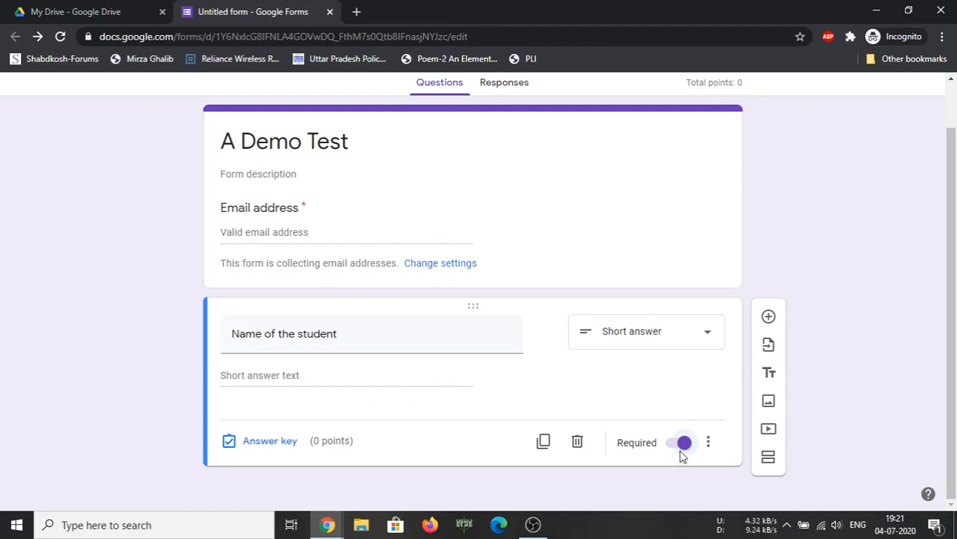
Add a required question titled 'Class and Section'
left_click(767, 319)
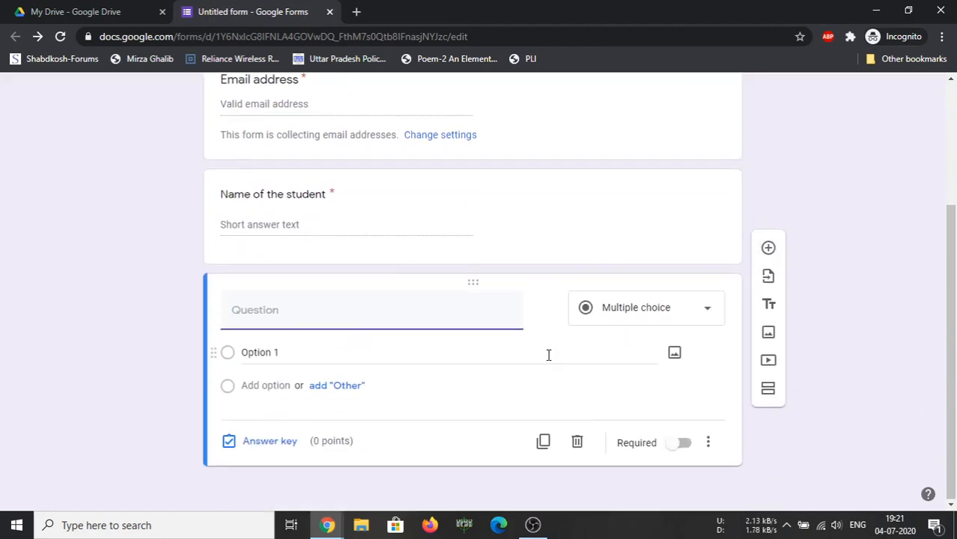
type("C")
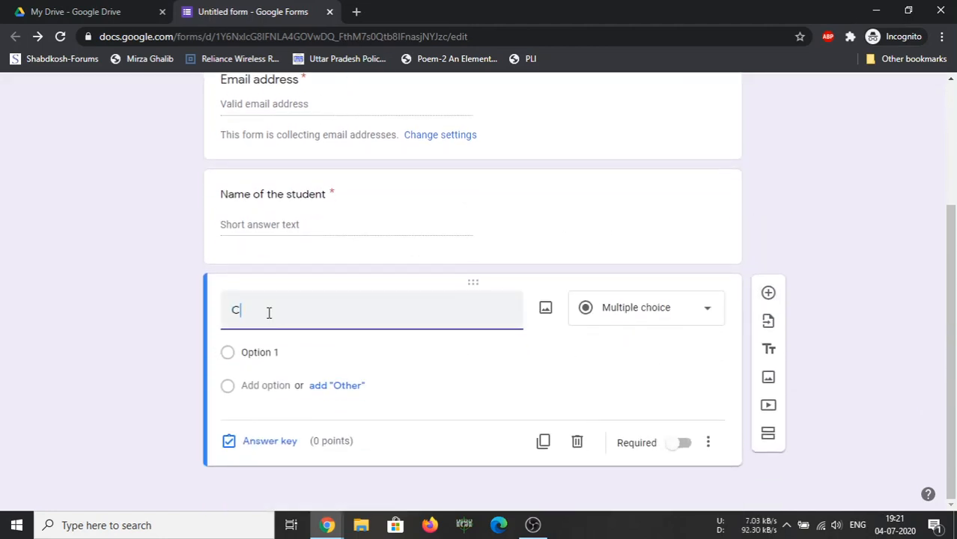
type("lass and Section")
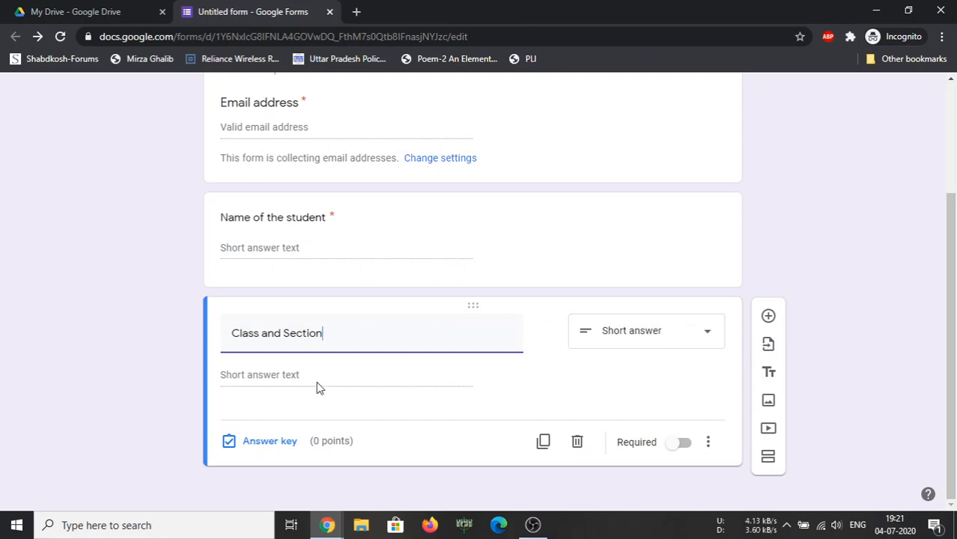
left_click(677, 445)
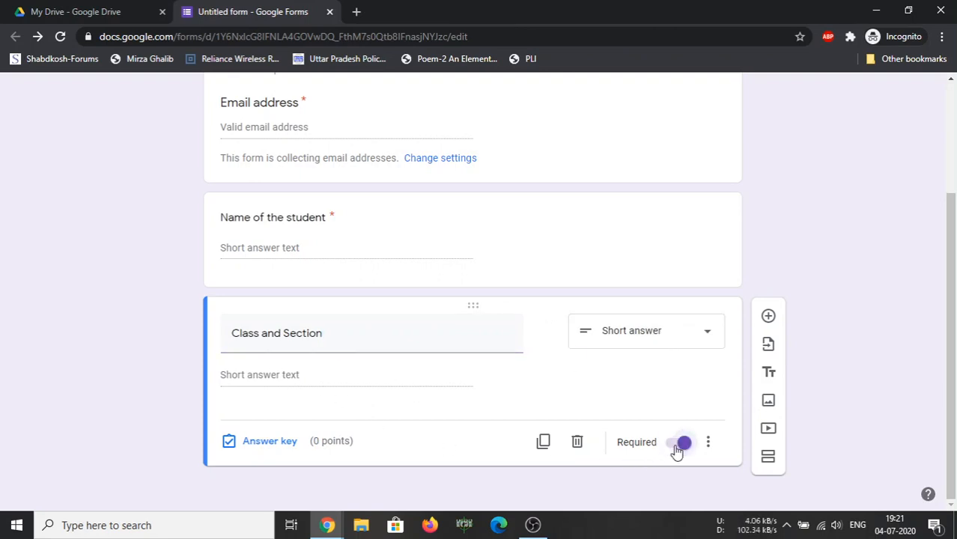
Add a question reading 'Who is called master-blaster in Indian Cricket Team?'
left_click(767, 315)
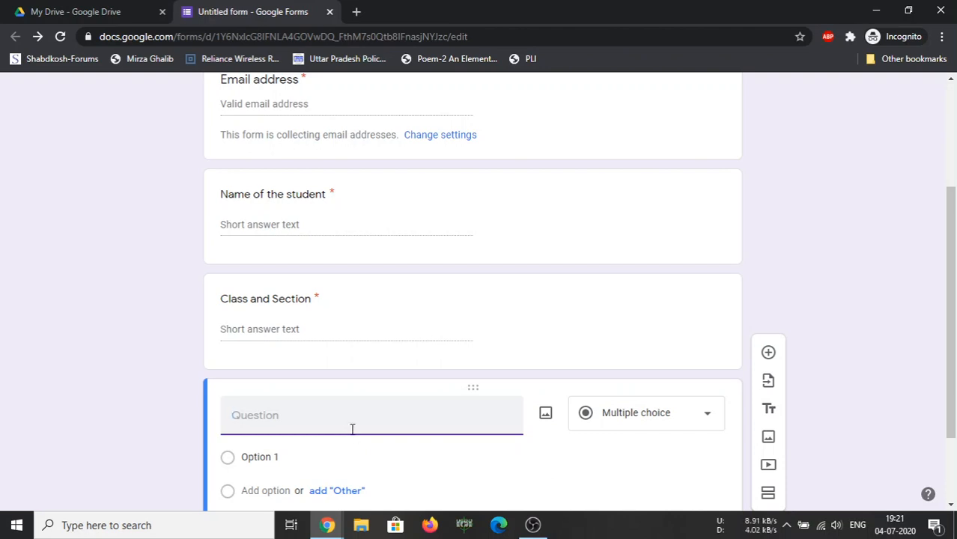
type("Who is called ")
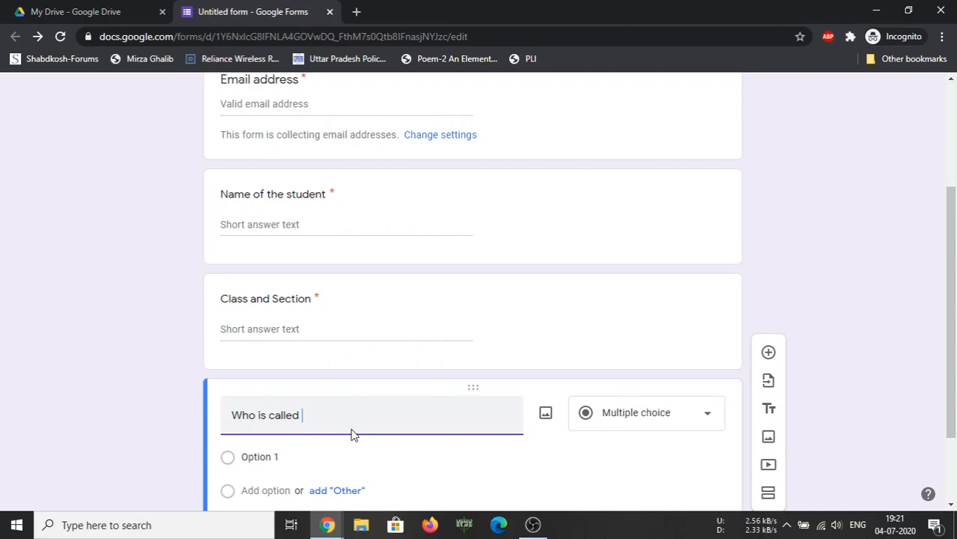
type("master-blaster in i")
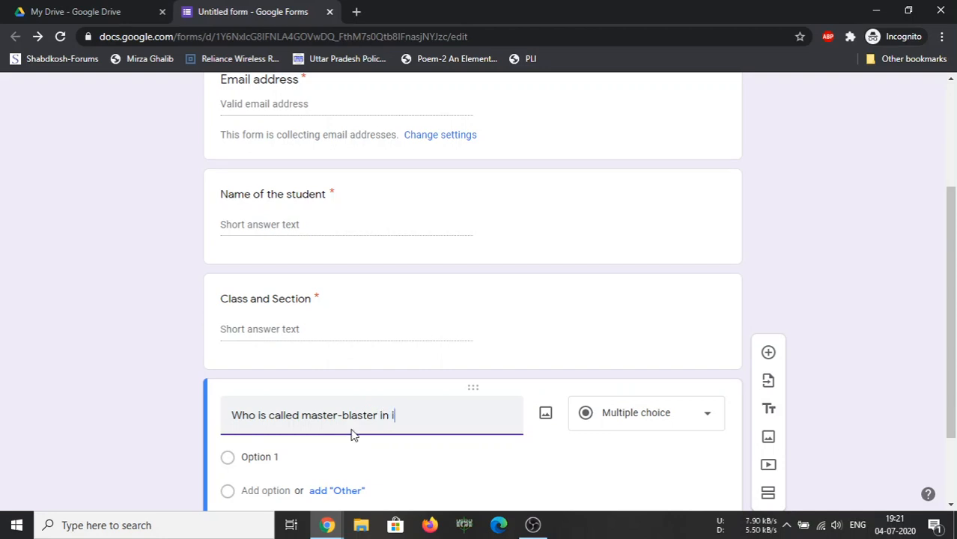
type("n")
key("BackSpace")
type("Indian ")
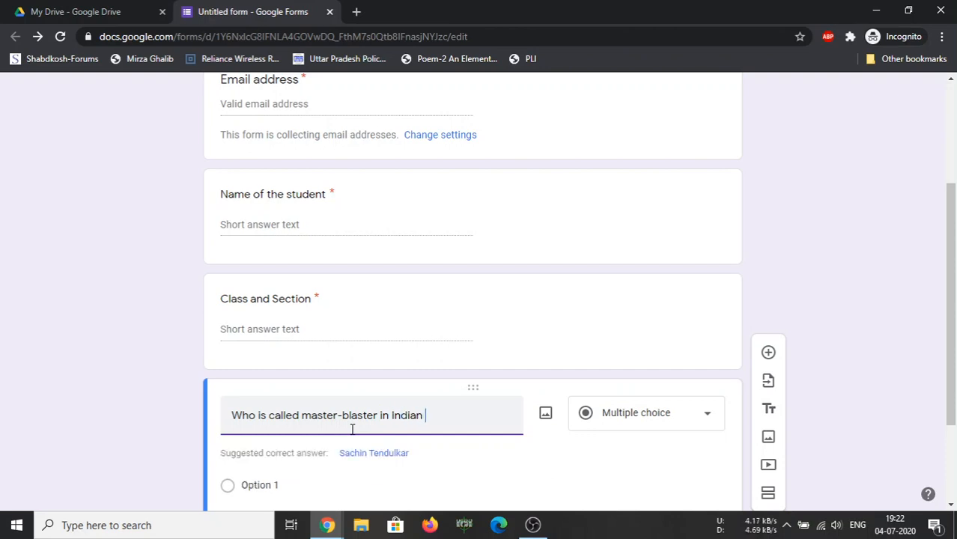
type("Cricket Te")
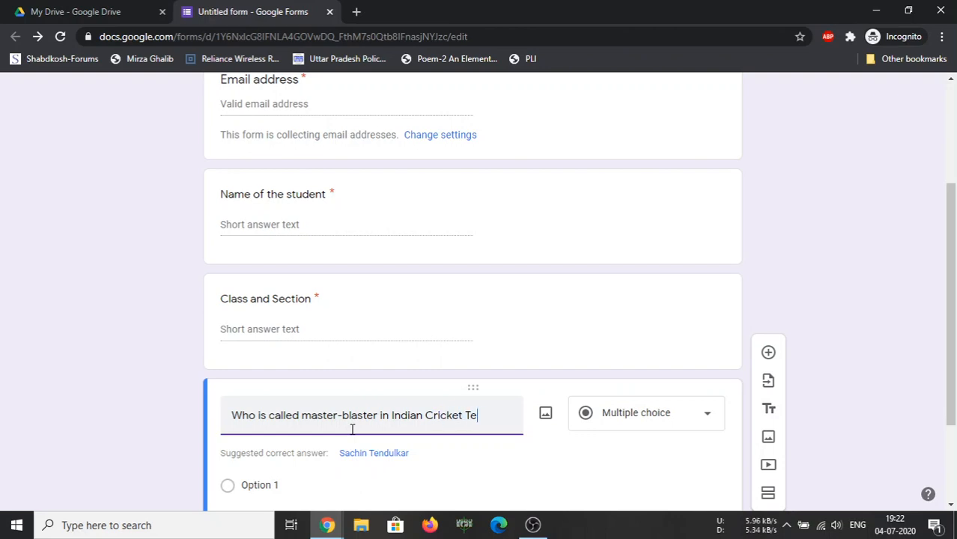
type("am?")
Make the master-blaster question a Dropdown with first option 'Virat Kohli'
left_click(648, 418)
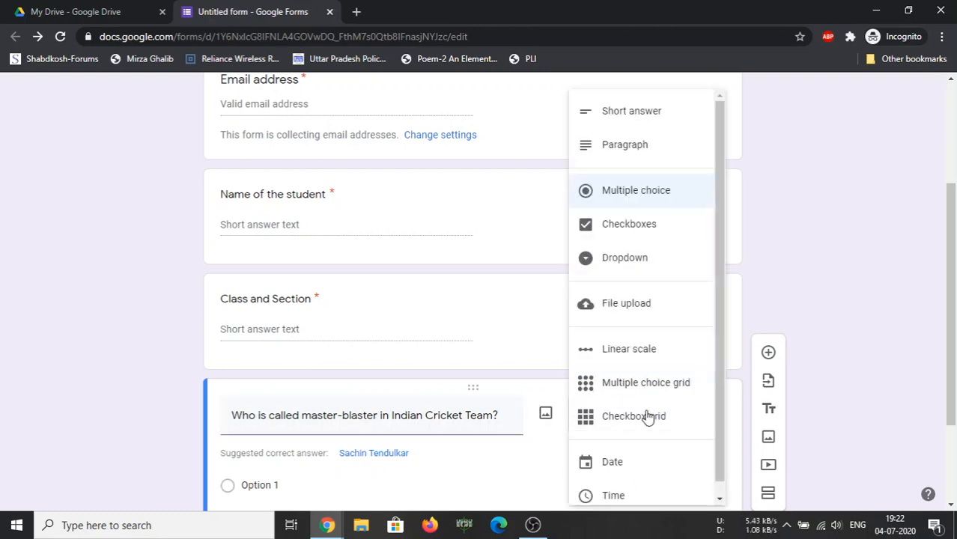
left_click(633, 262)
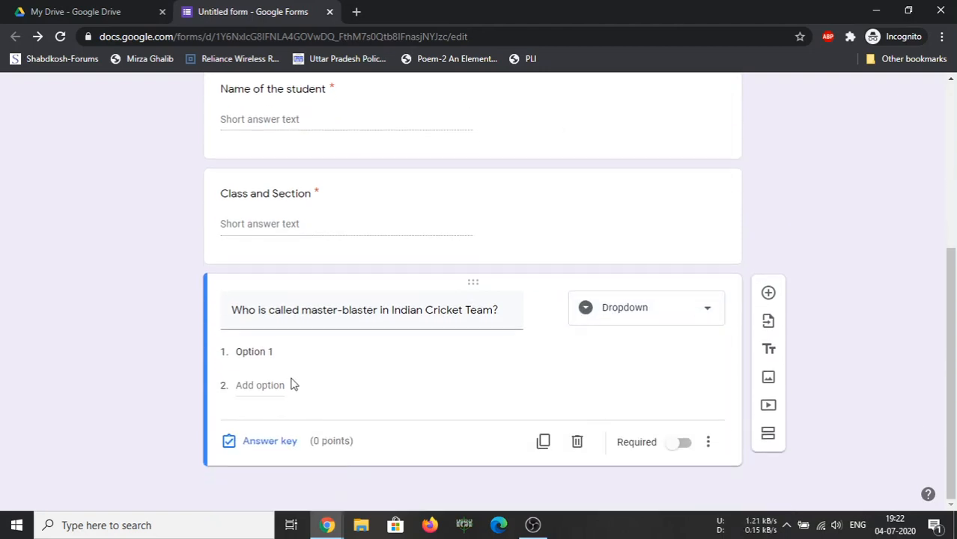
left_click(278, 351)
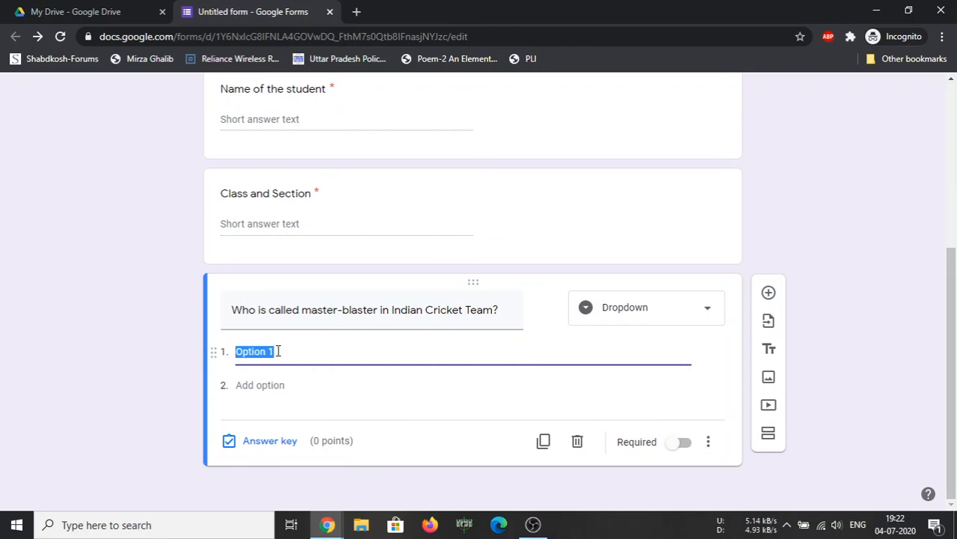
type("Voirat")
key("BackSpace")
key("BackSpace")
key("BackSpace")
type("irat Kohli")
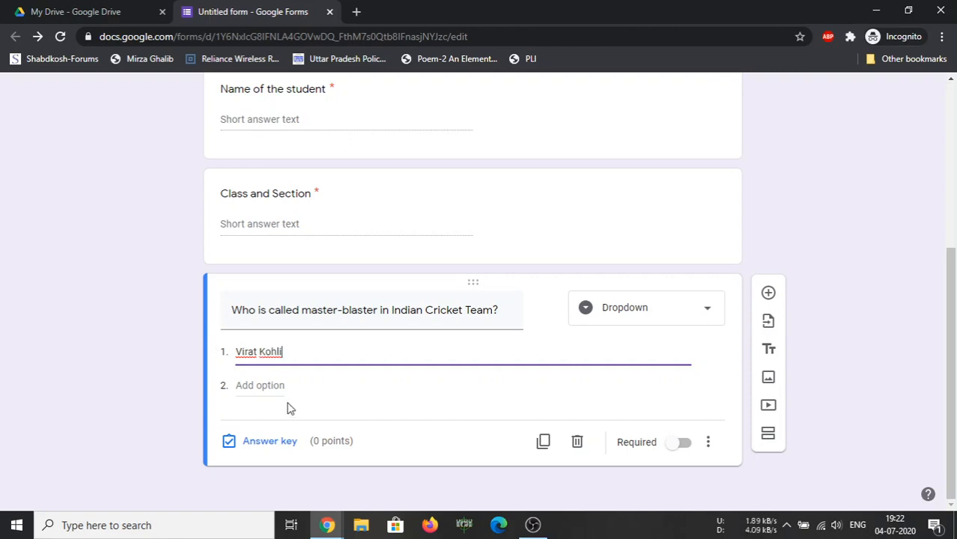
Add the options 'Sachin Tendulkar', 'M S Dhoni' and 'Rohit Sharma'
left_click(275, 385)
type("Sa")
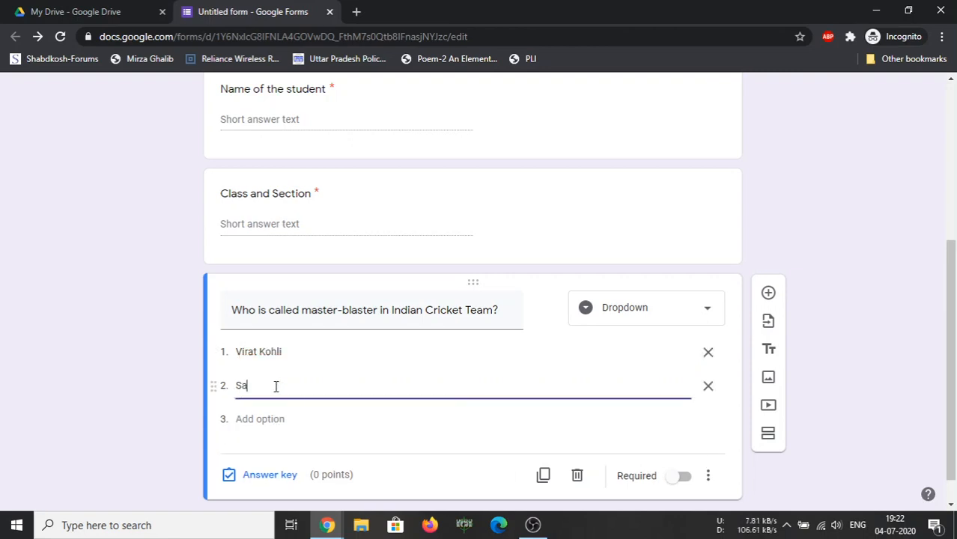
type("chin Tendulkar")
left_click(277, 419)
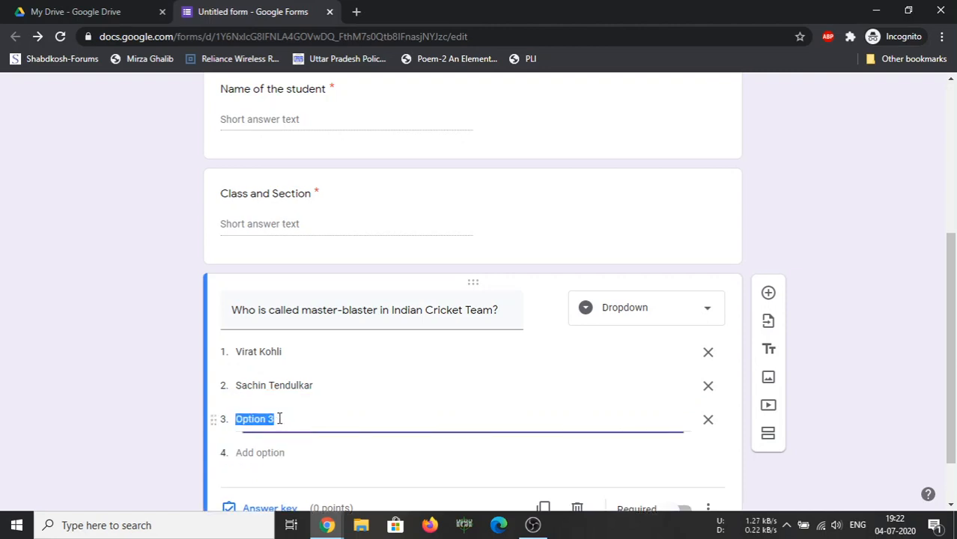
type("M ")
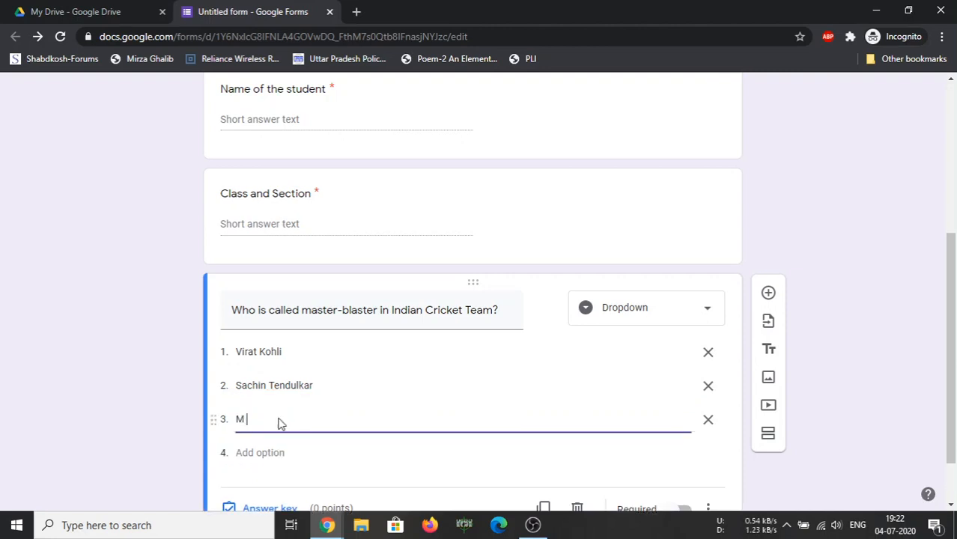
type("S Dhoni")
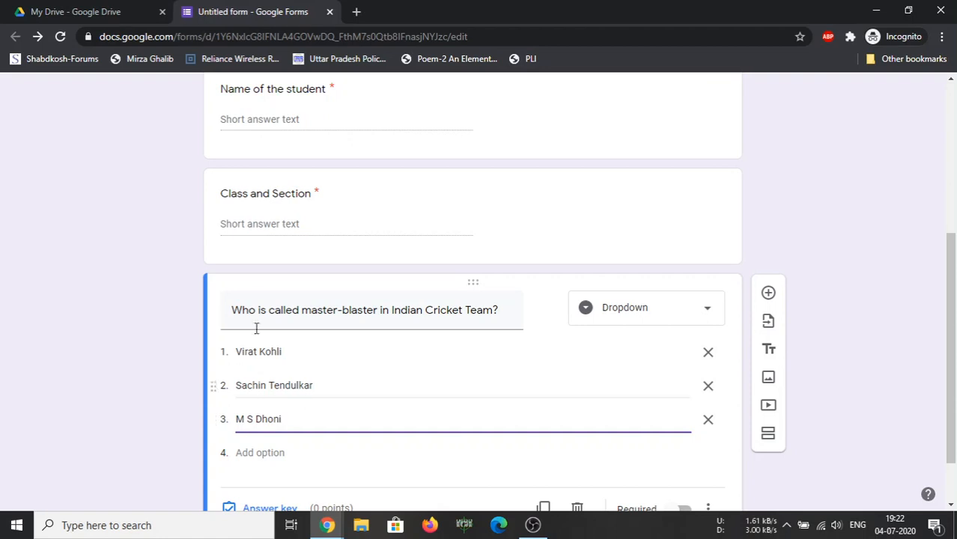
left_click(256, 452)
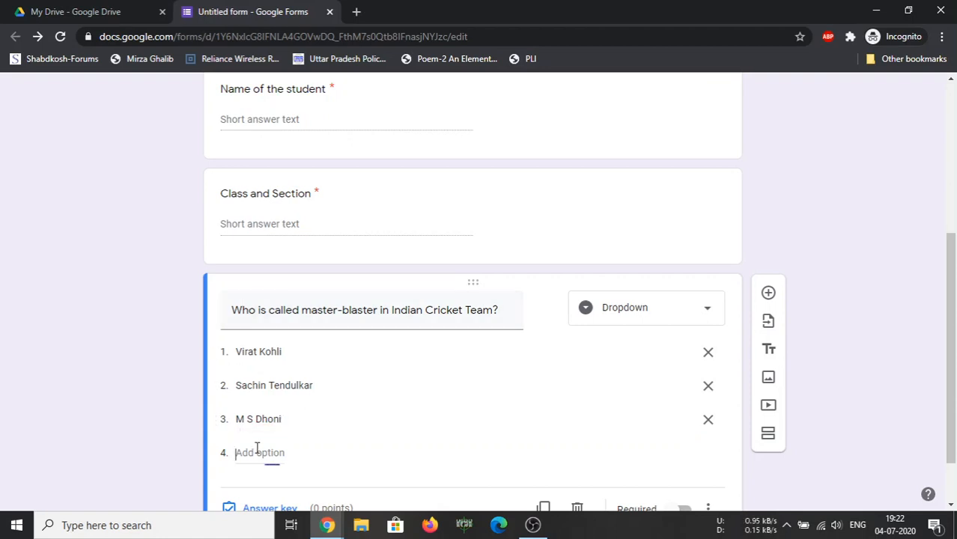
type("R")
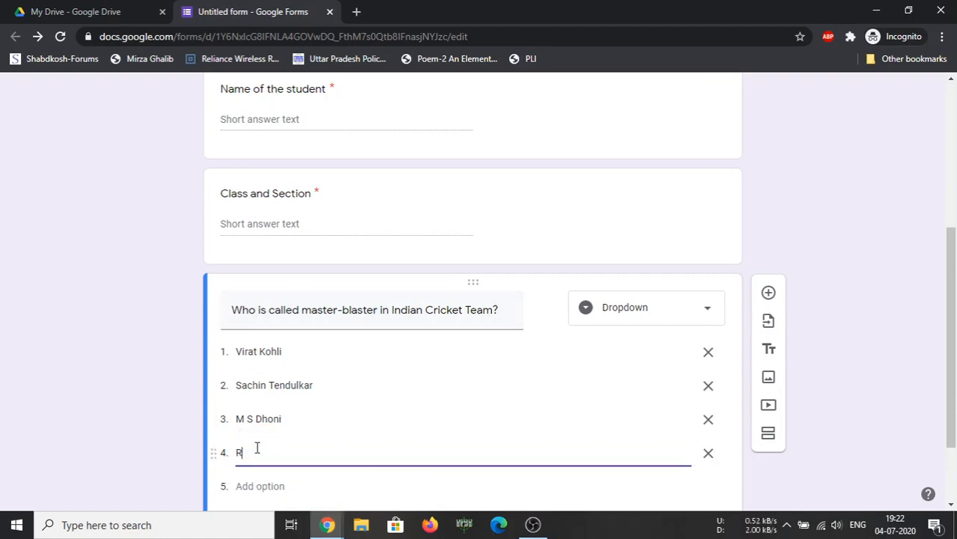
type("iohi")
key("BackSpace")
type("it Sharma")
scroll(311, 438, "down", 2)
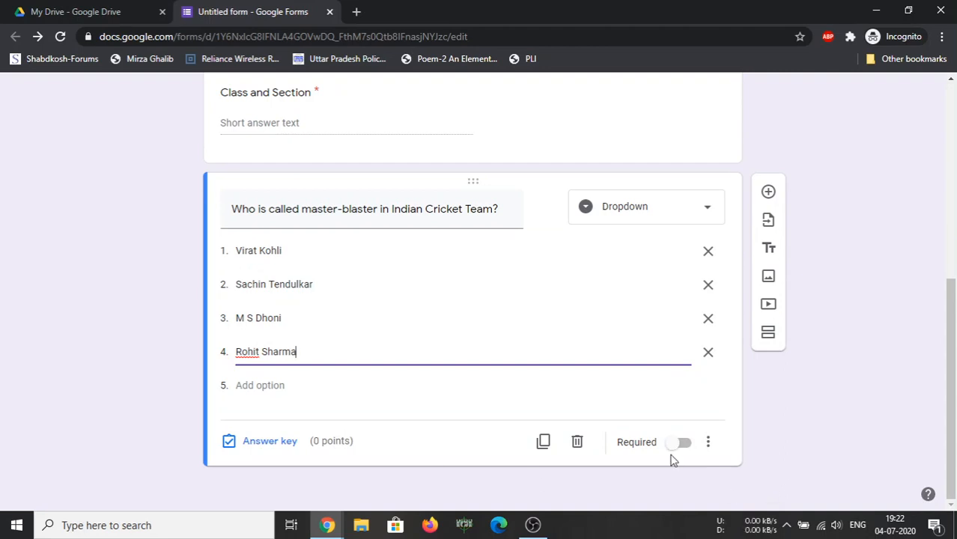
Add a new question and word it 'Who won the first Cricket world cup?'
left_click(768, 193)
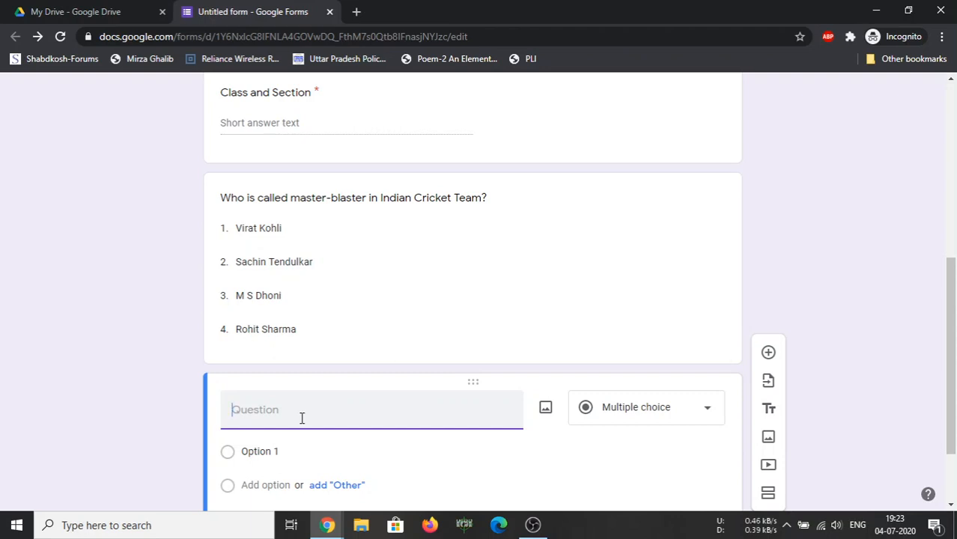
type("Who won the first world")
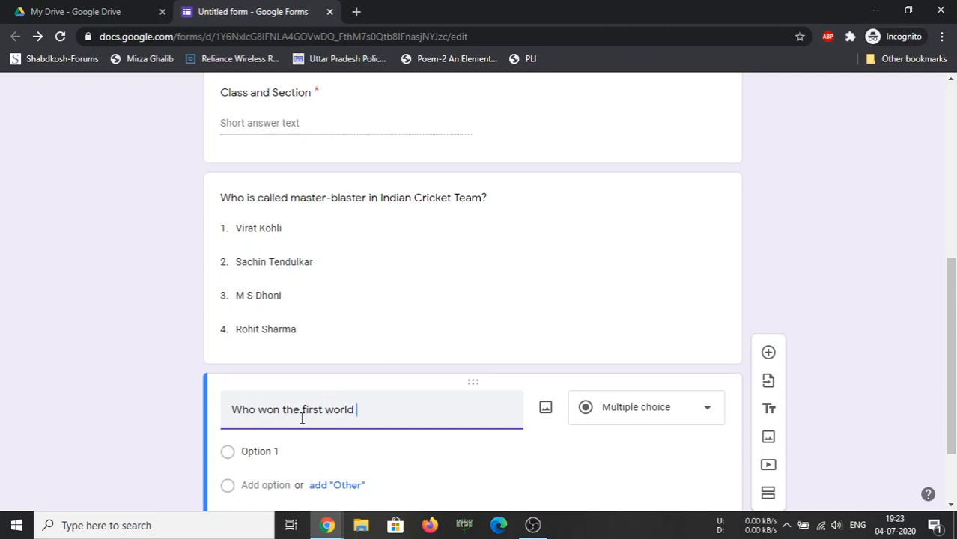
type(" cup of")
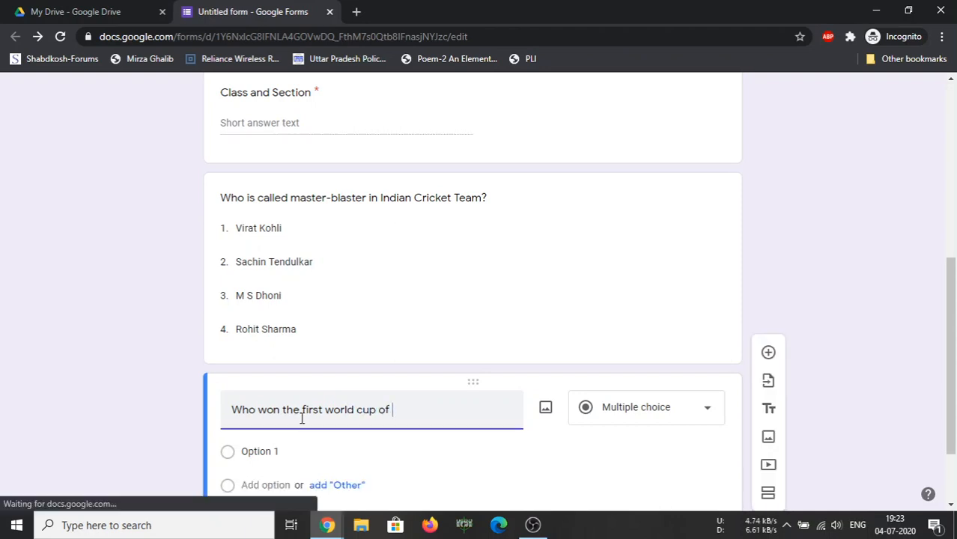
left_click(324, 414)
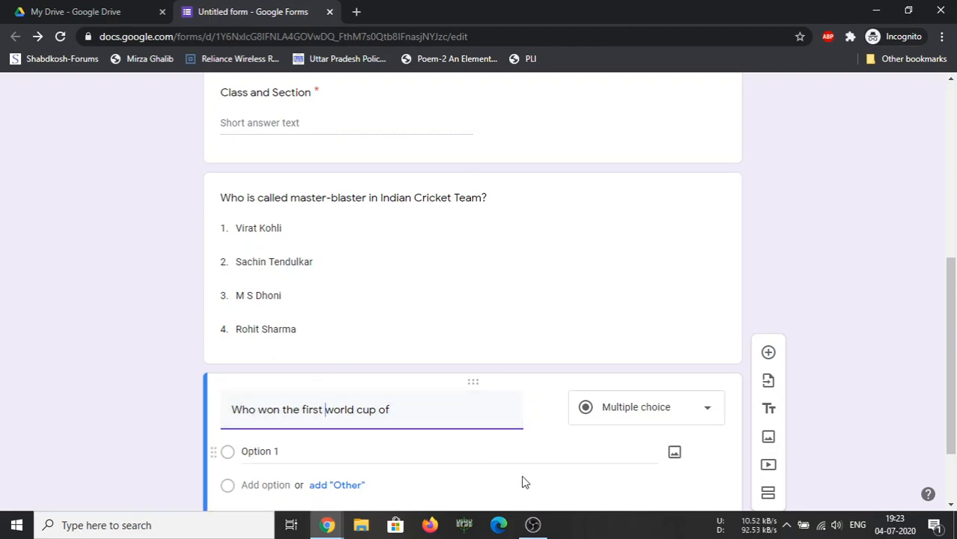
type("c")
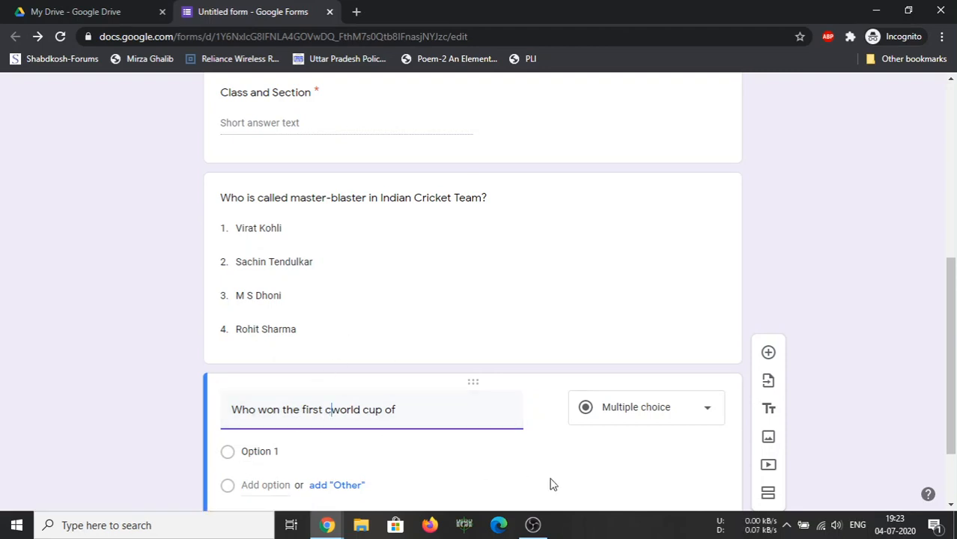
key("BackSpace")
type("Cricke")
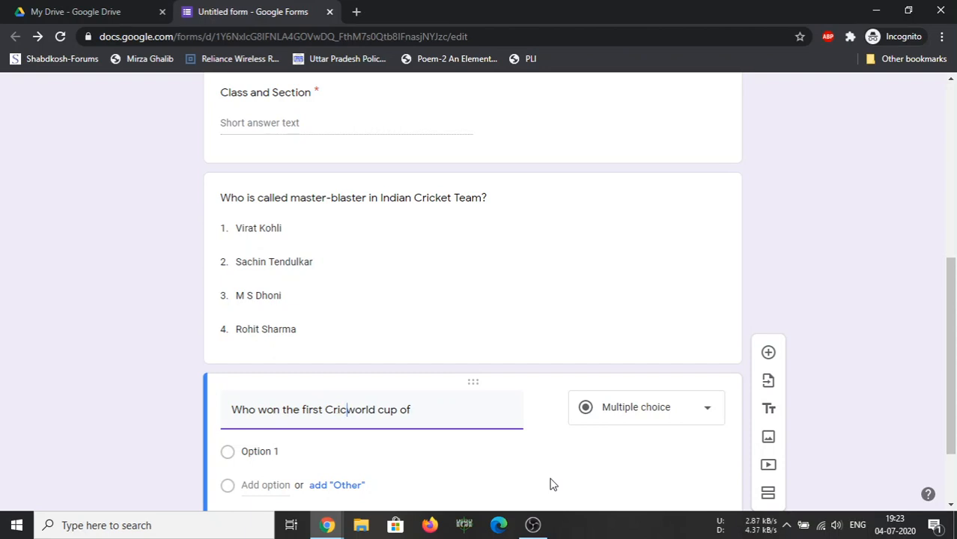
type("t")
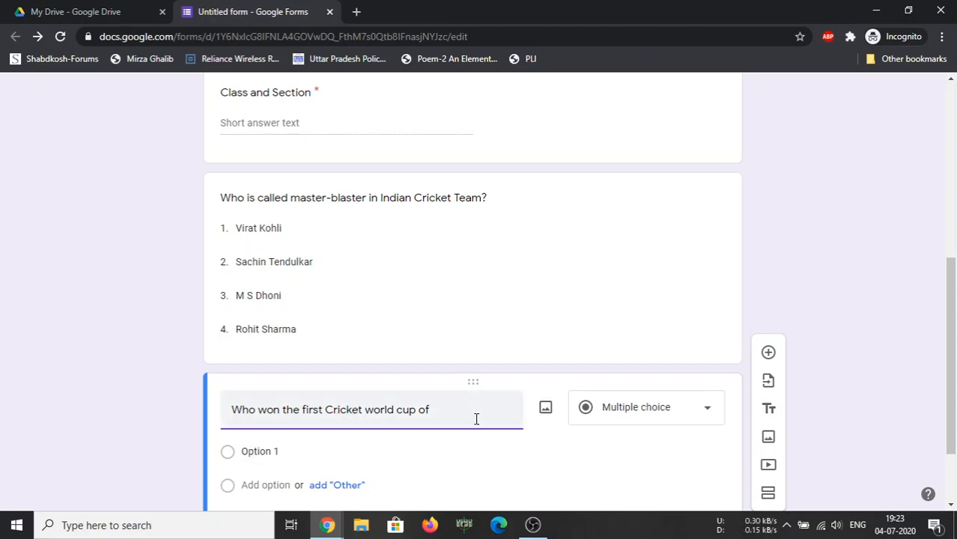
left_click(467, 417)
key("BackSpace")
key("BackSpace")
key("BackSpace")
Fill the first two world cup choices with India and West Indies, fixing a typo in West Indies
left_click(253, 451)
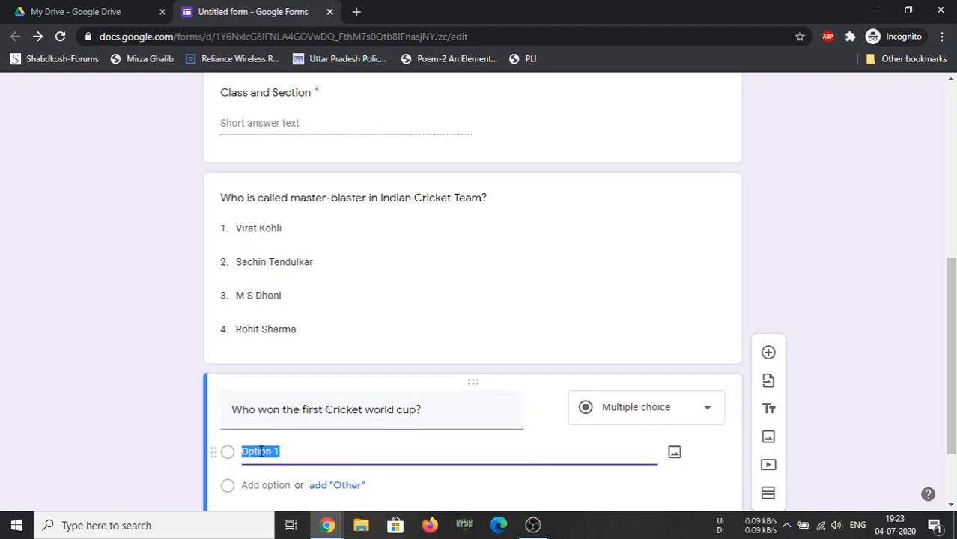
type("India")
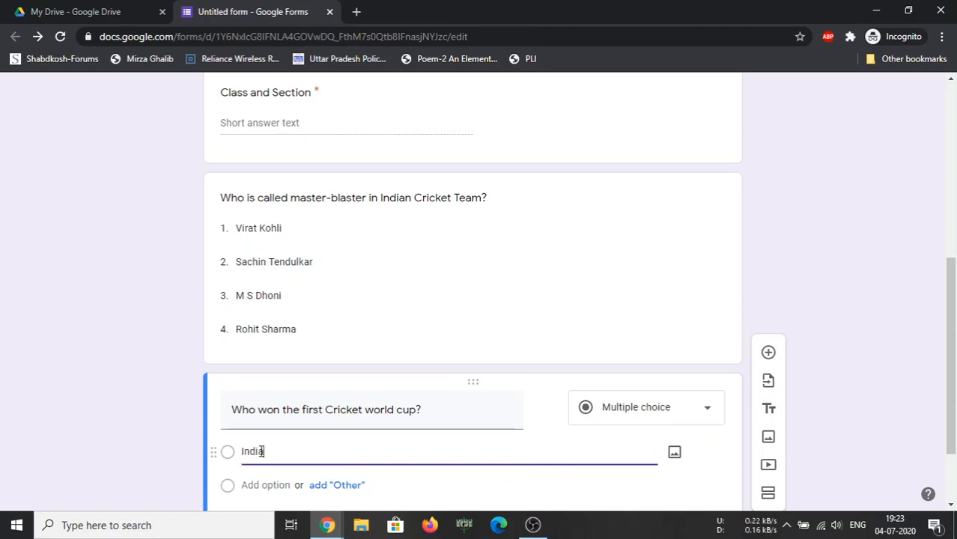
left_click(261, 486)
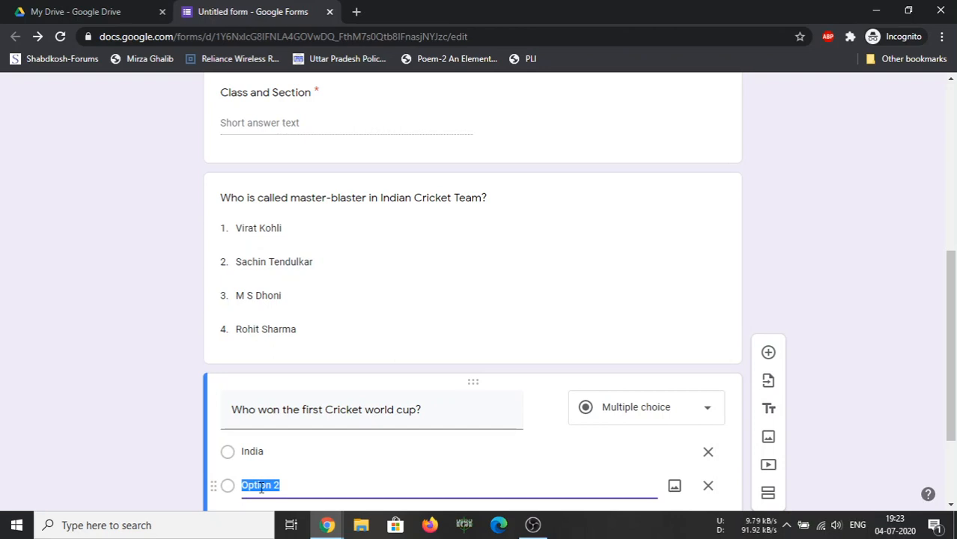
type("West")
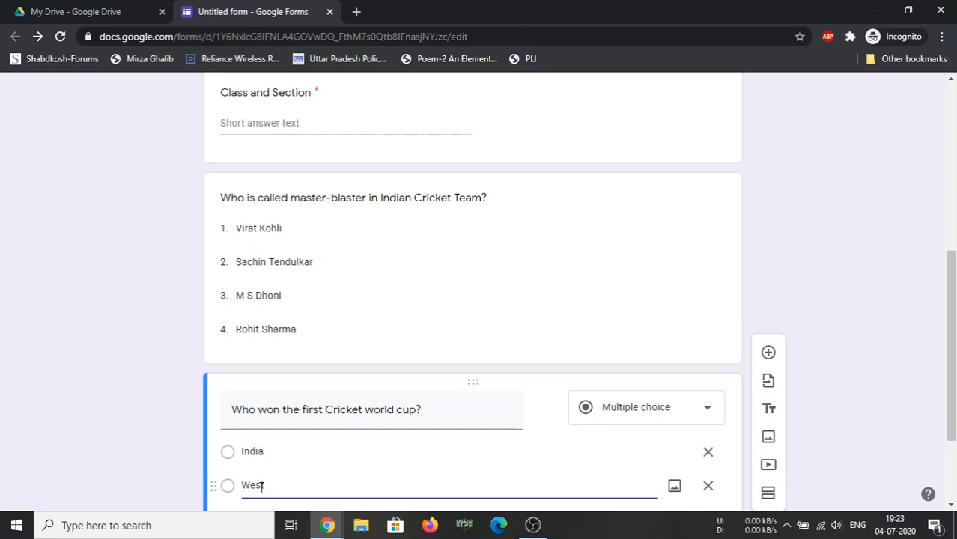
type(" Indies")
left_click(263, 485)
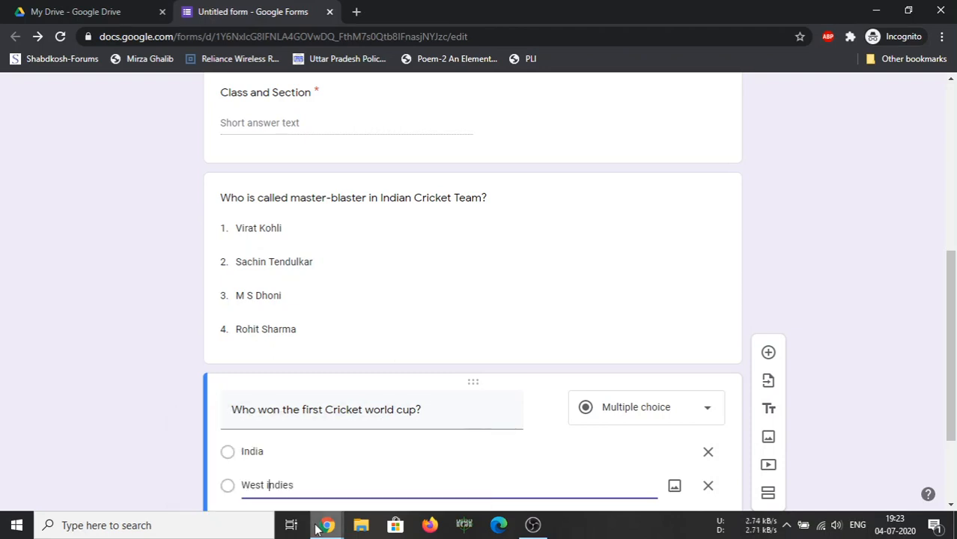
key("Delete")
type("I")
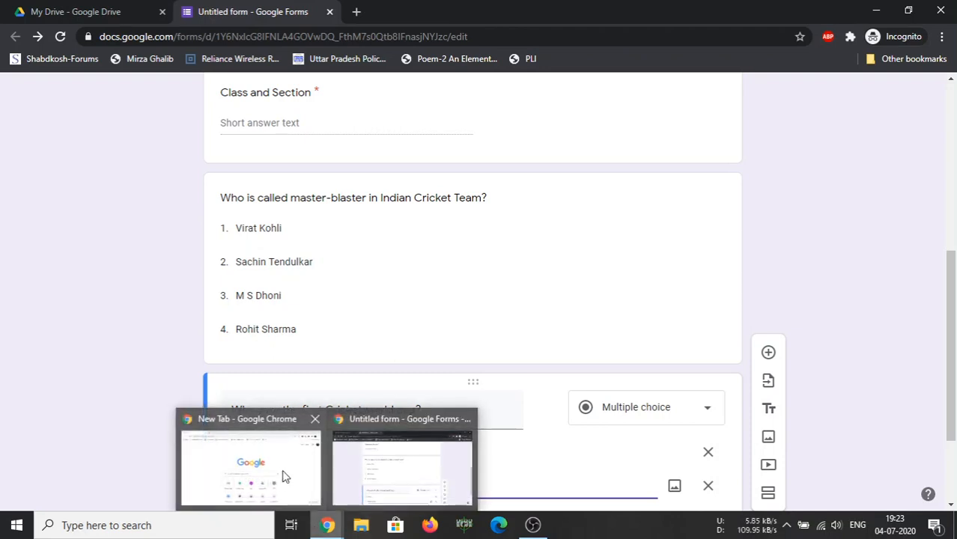
scroll(512, 493, "down", 3)
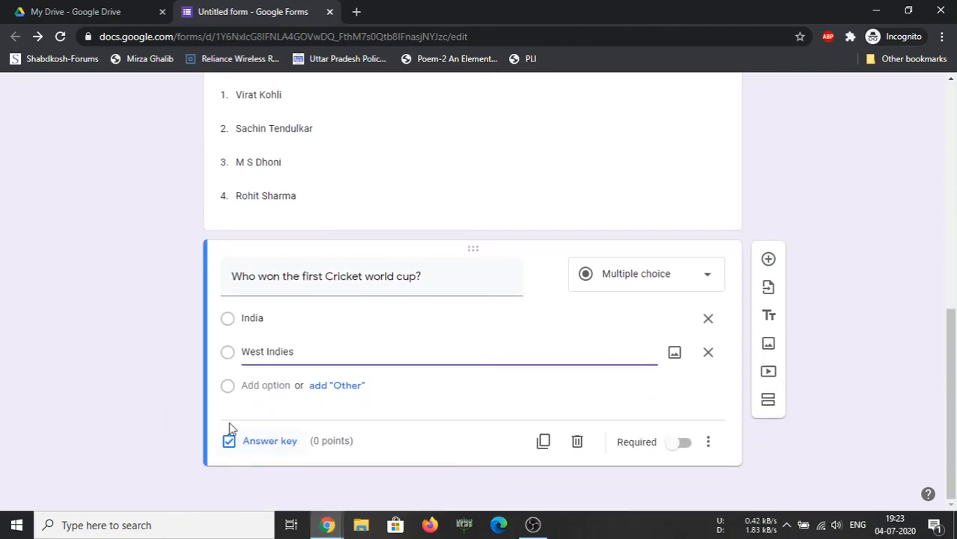
left_click(253, 386)
Add Australia and England as the third and fourth choices
left_click(255, 385)
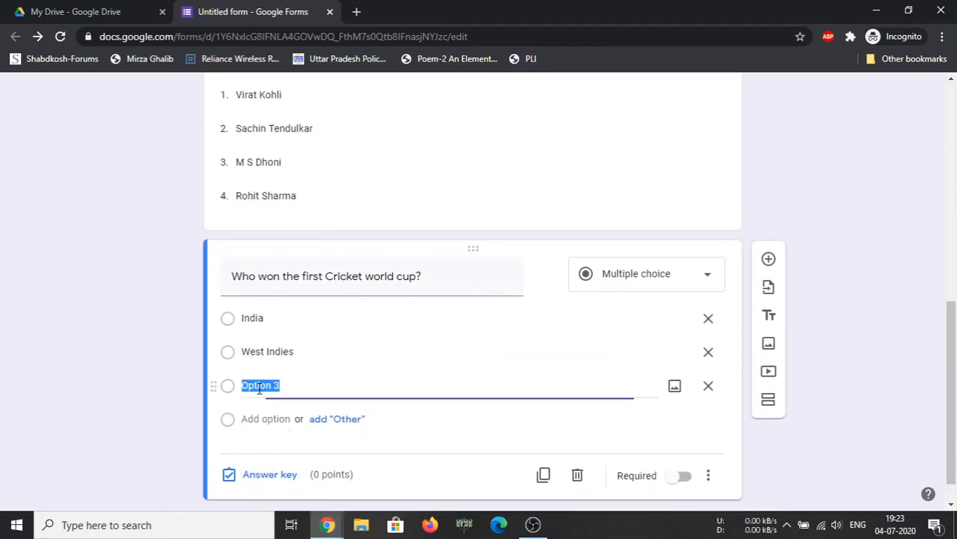
type("Australia")
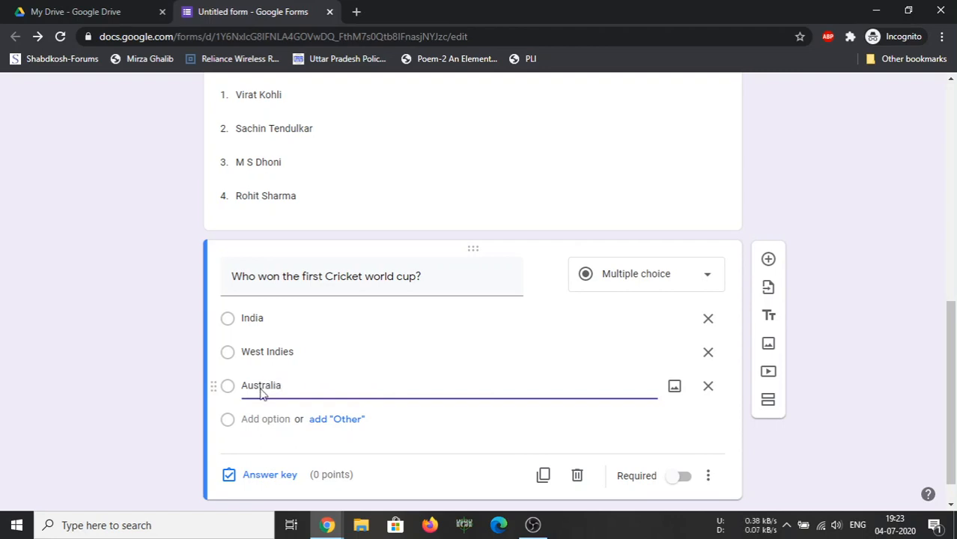
left_click(273, 419)
type("E")
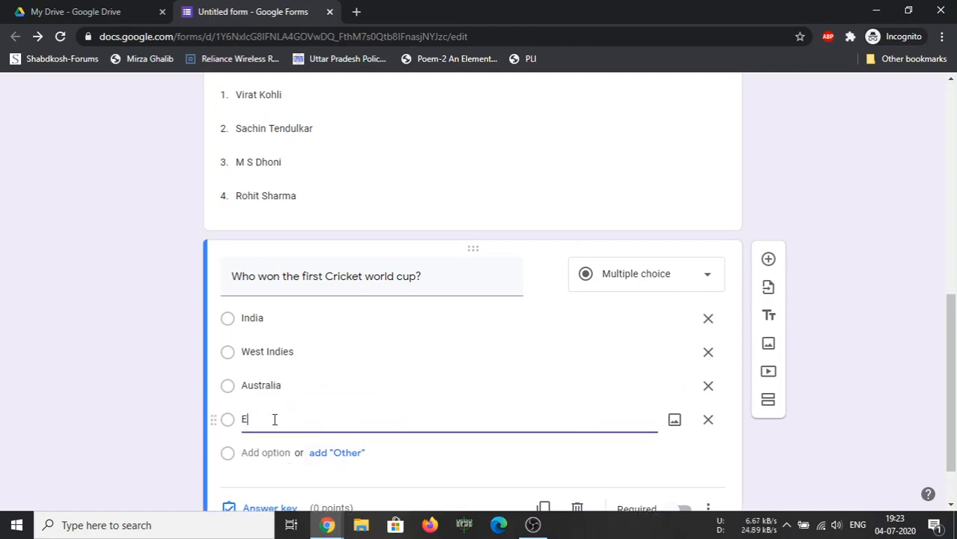
type("ngland")
scroll(327, 463, "down", 2)
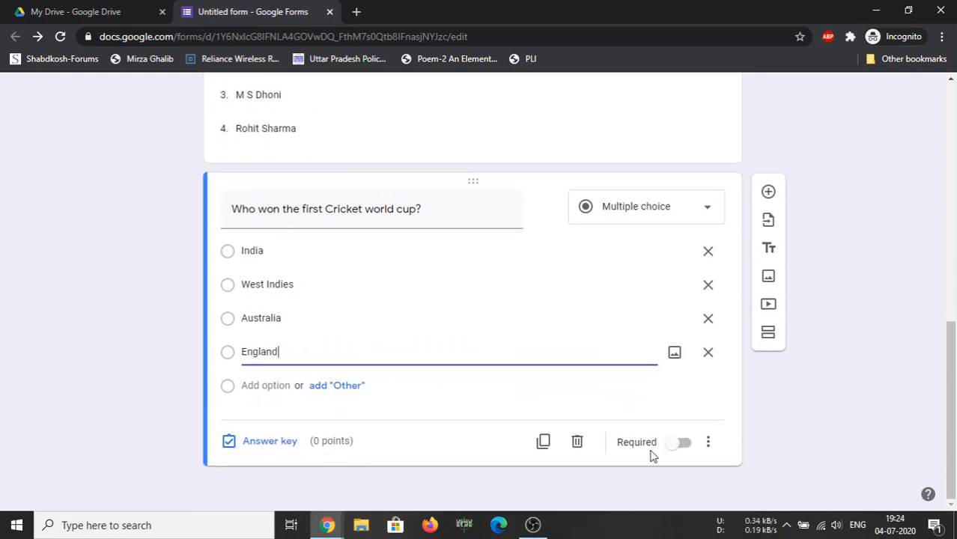
Add a new question reading 'Who is considered to be the greatest batsman of the cricket history'
left_click(769, 192)
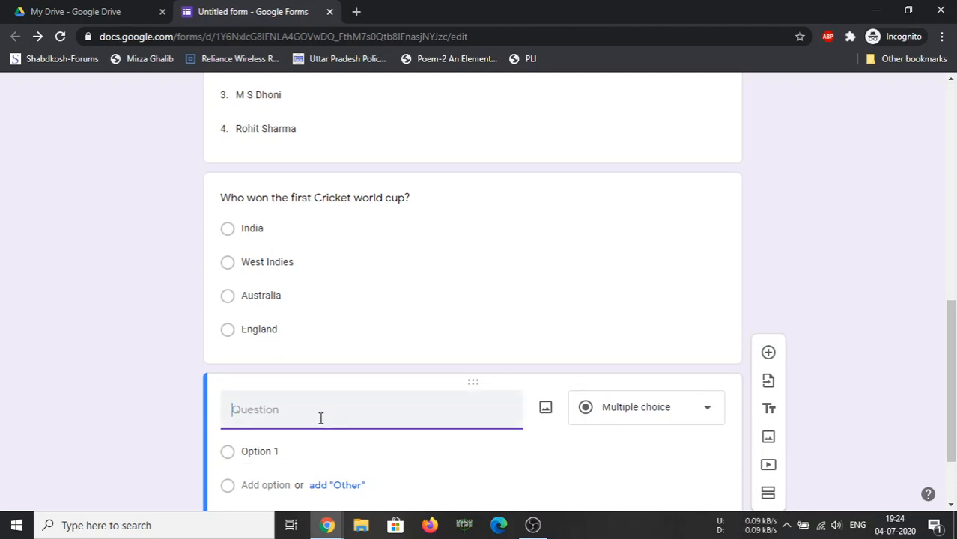
type("Who is")
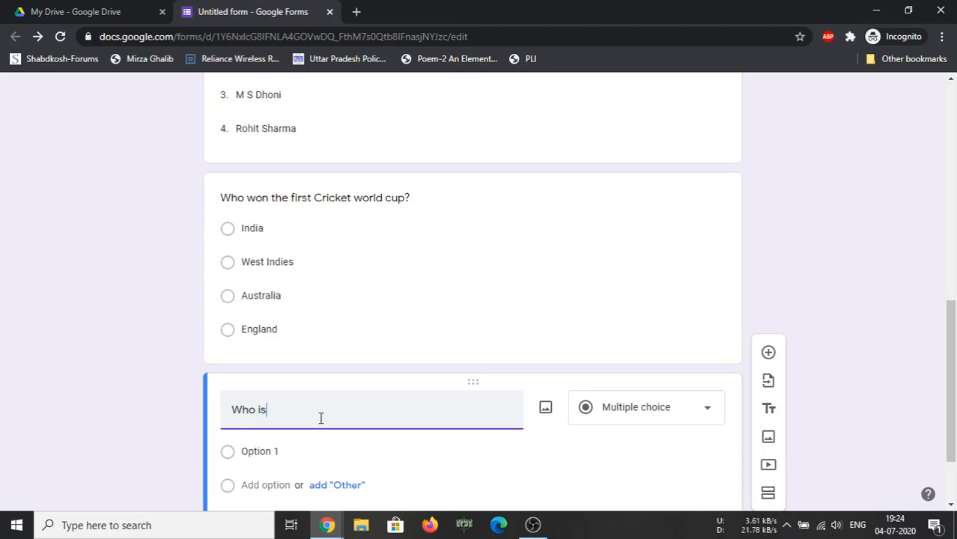
type(" considered to be the greatest")
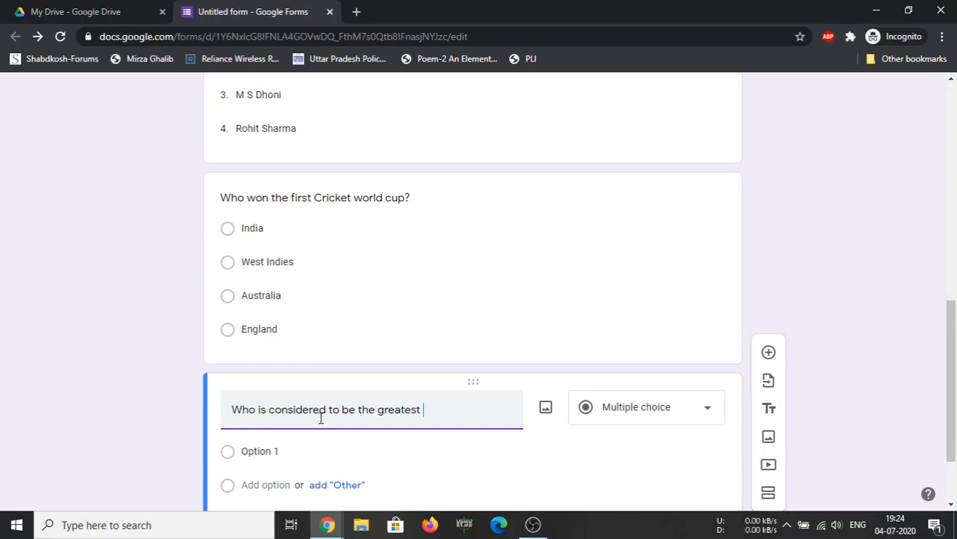
type(" batsman of the ")
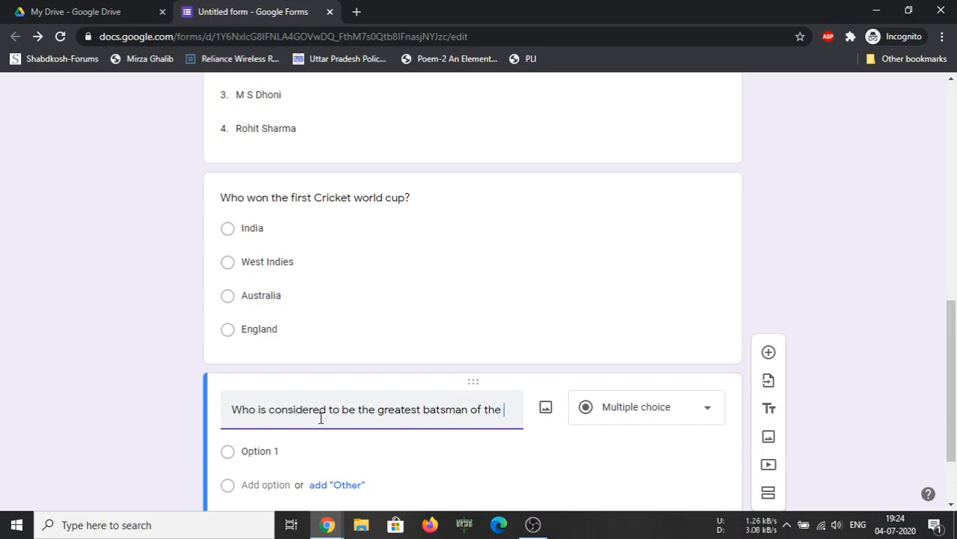
type("crick")
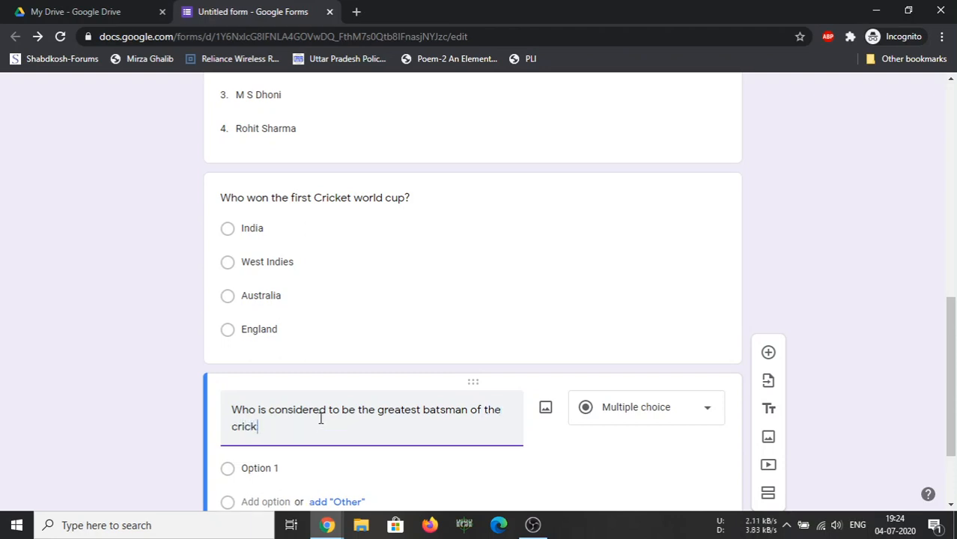
type("et history?")
Make the batsman question a Checkboxes item with Sir Don Bradman as its first option
left_click(624, 410)
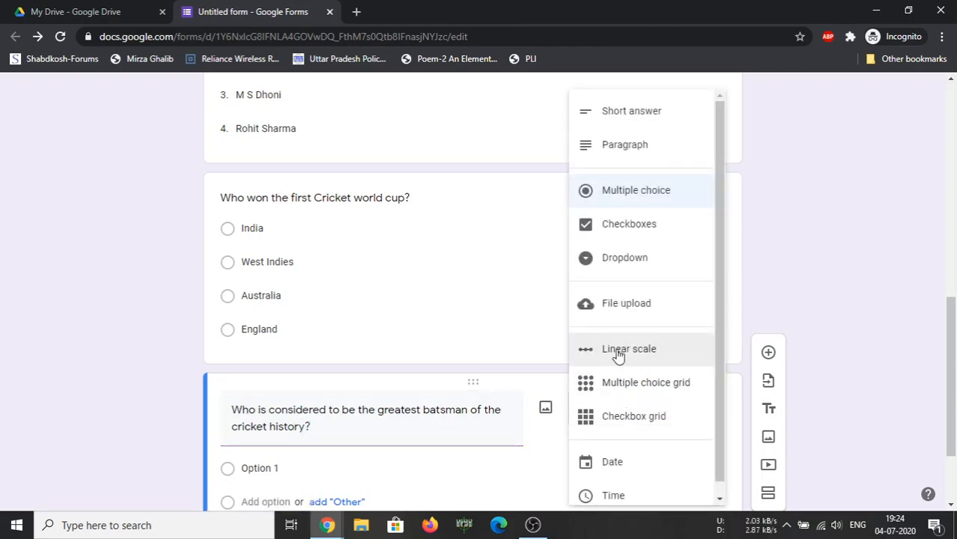
left_click(622, 228)
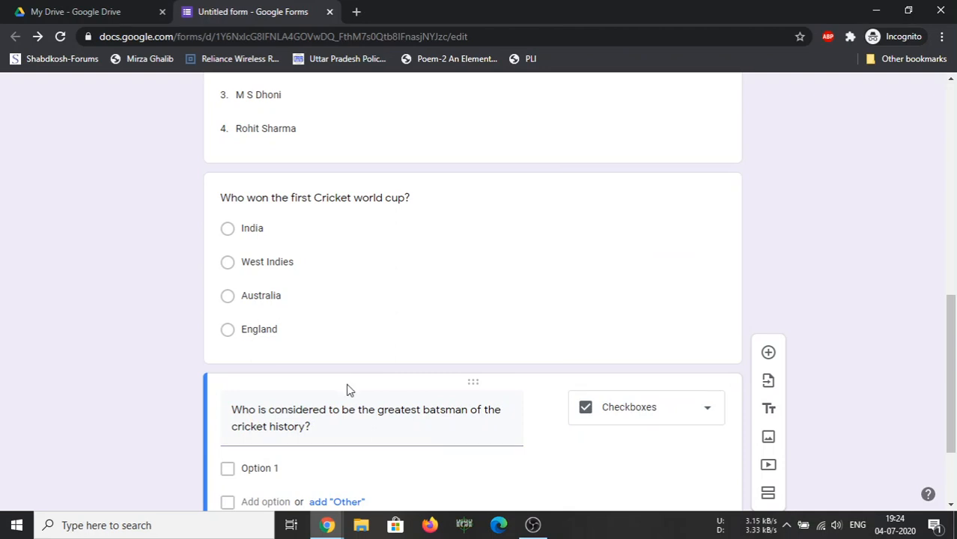
scroll(347, 383, "down", 1)
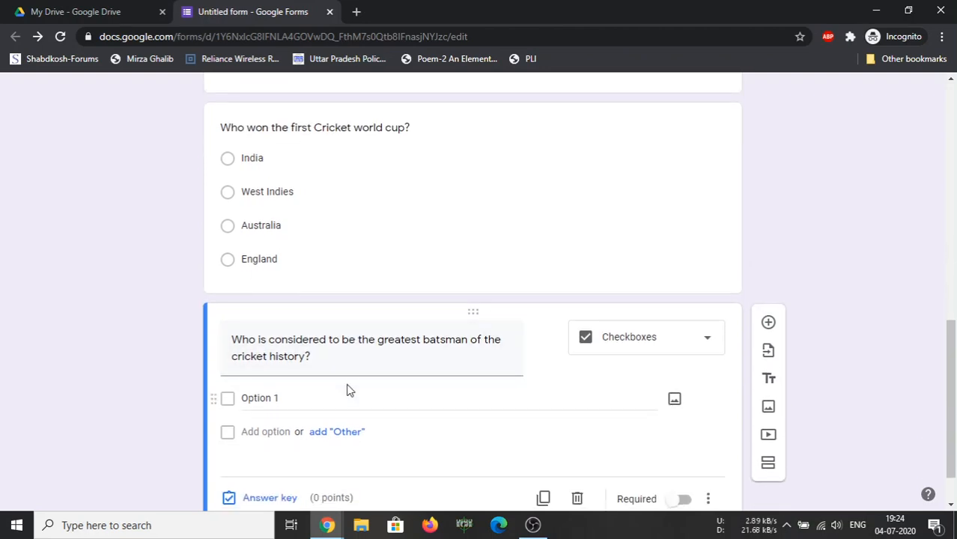
left_click(270, 399)
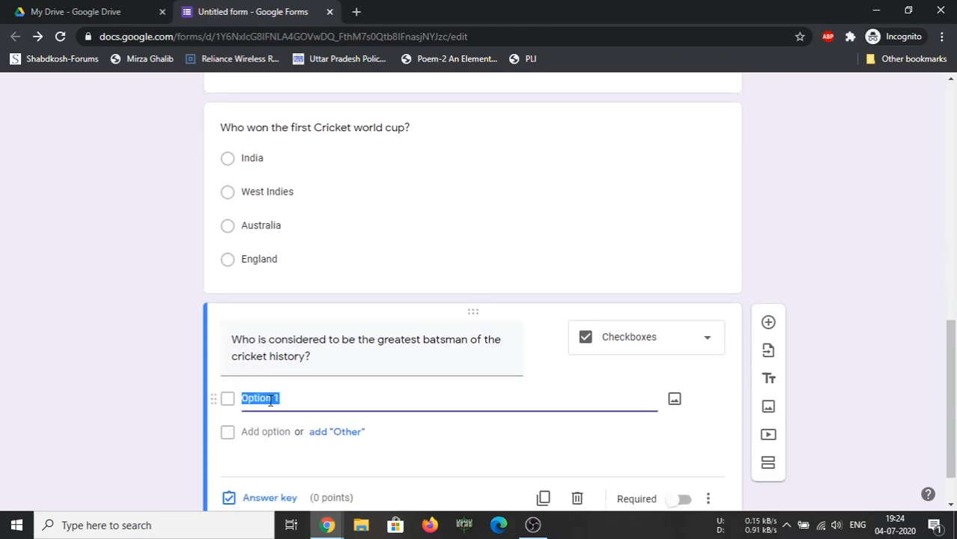
type("Sir Don Bradman")
Add Saurav Ganguly, Rahul Dravid and Brian Lara as the remaining options
key("Tab")
key("Tab")
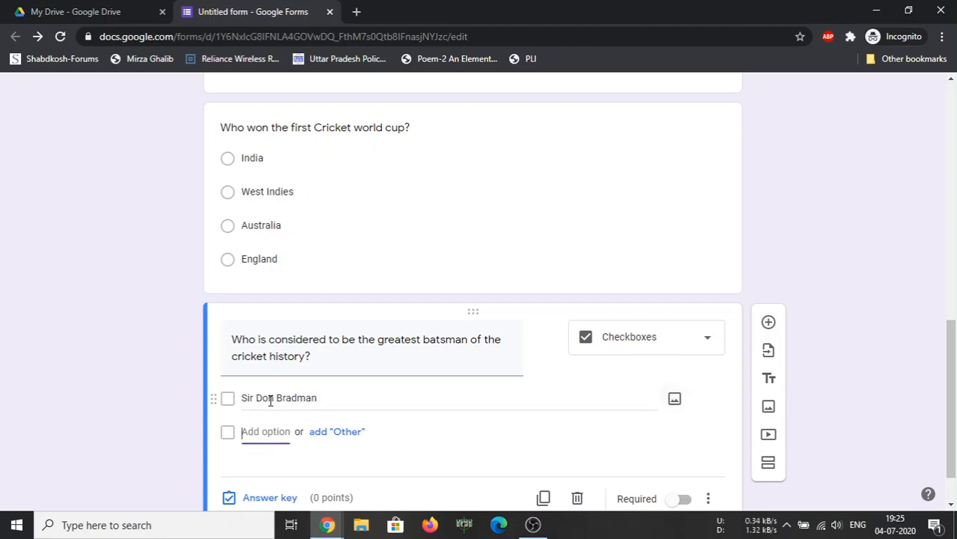
type("Sa")
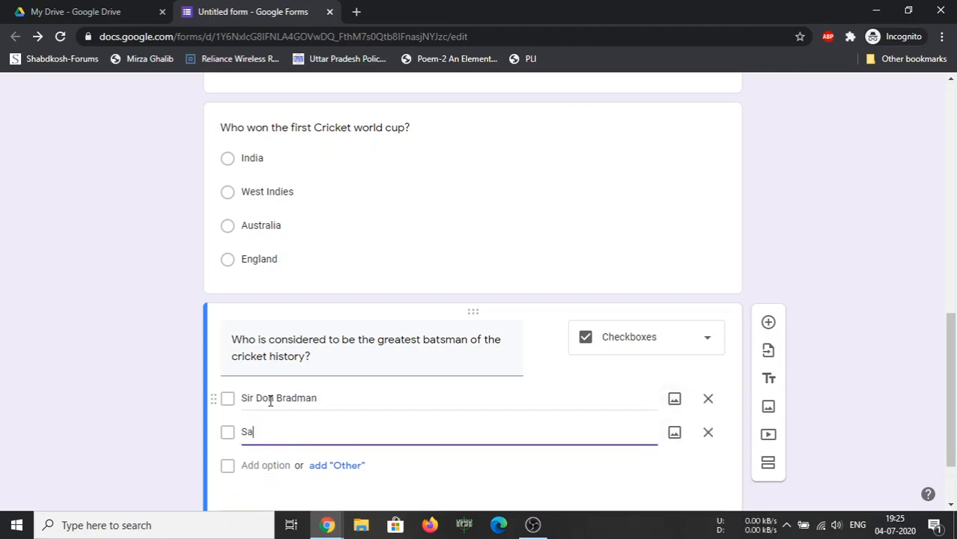
key("BackSpace")
key("BackSpace")
type("Saurav Ganguly")
key("Tab")
key("Tab")
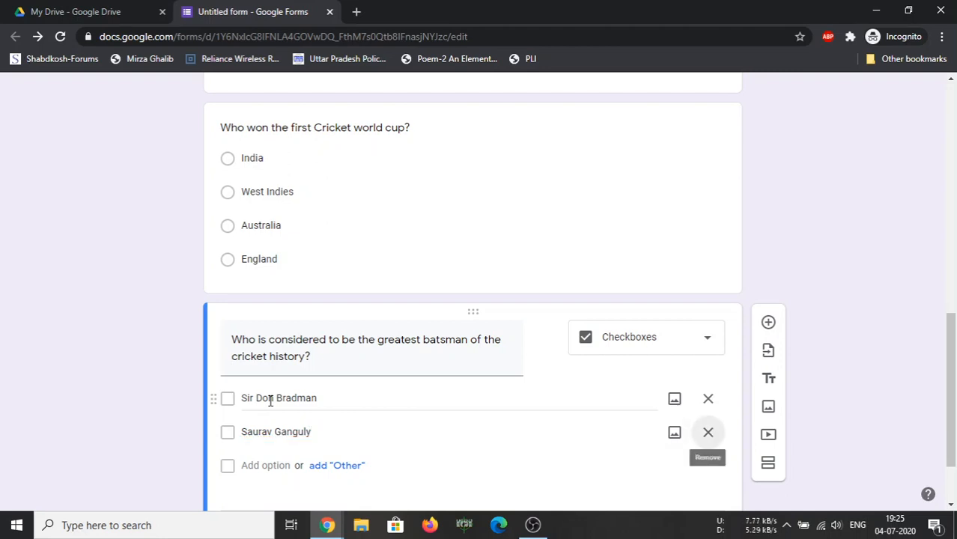
key("Tab")
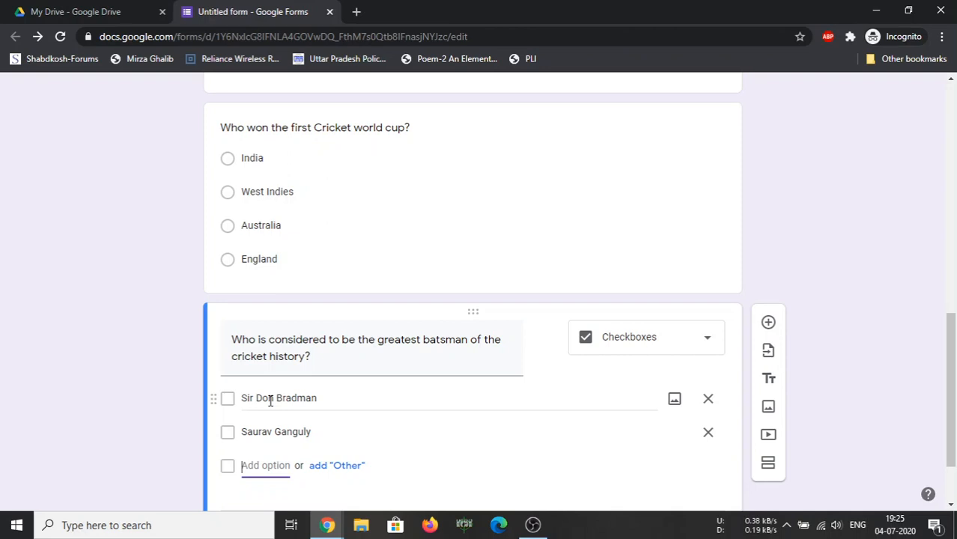
type("Rahul ")
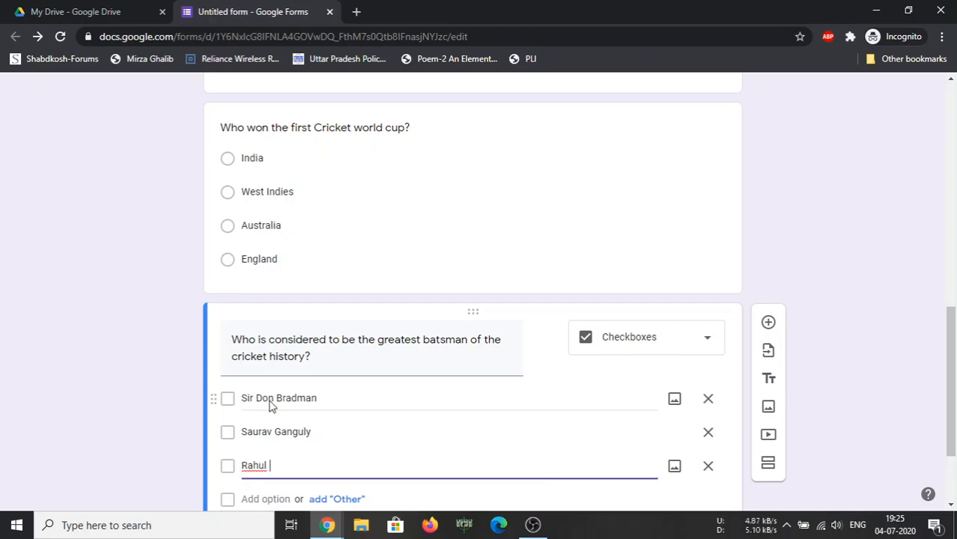
type("Dravid")
key("Tab")
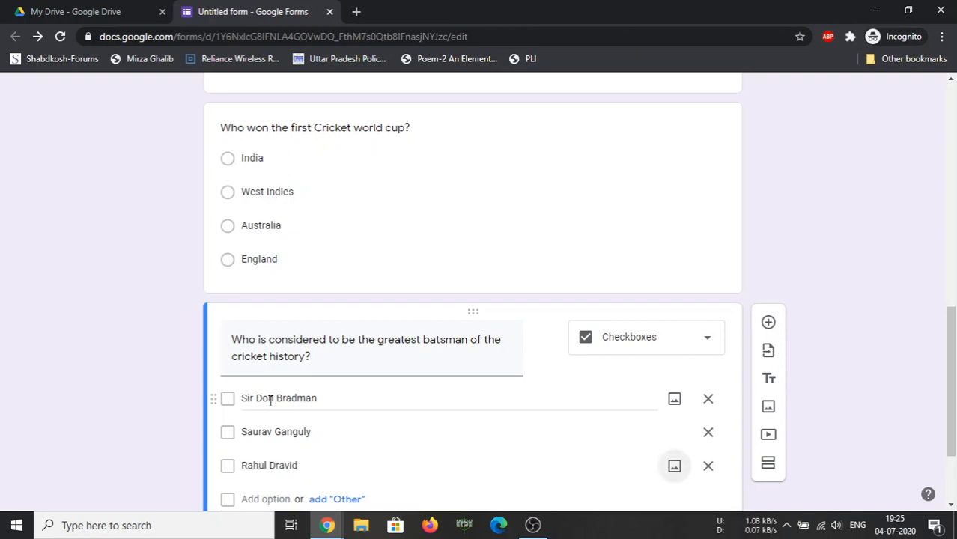
key("Tab")
key("Tab")
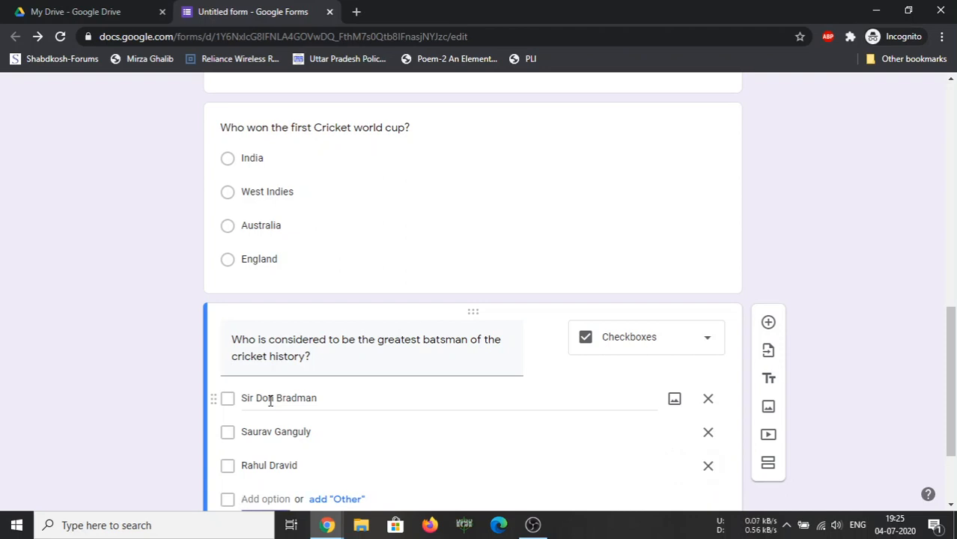
type("Bria")
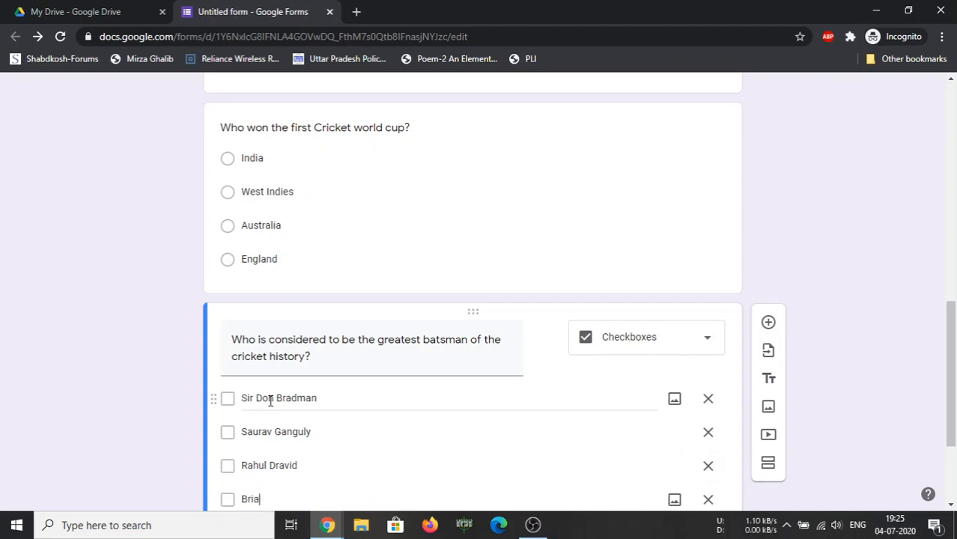
type("n Lara")
scroll(351, 303, "down", 2)
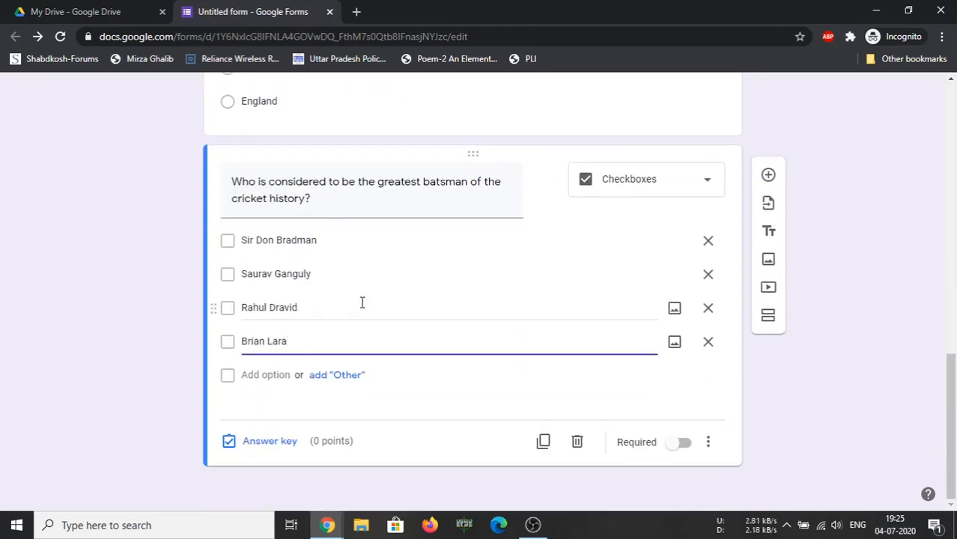
Add 'What did you like most in Sachin Tendulkar?' as a Short answer question
left_click(768, 177)
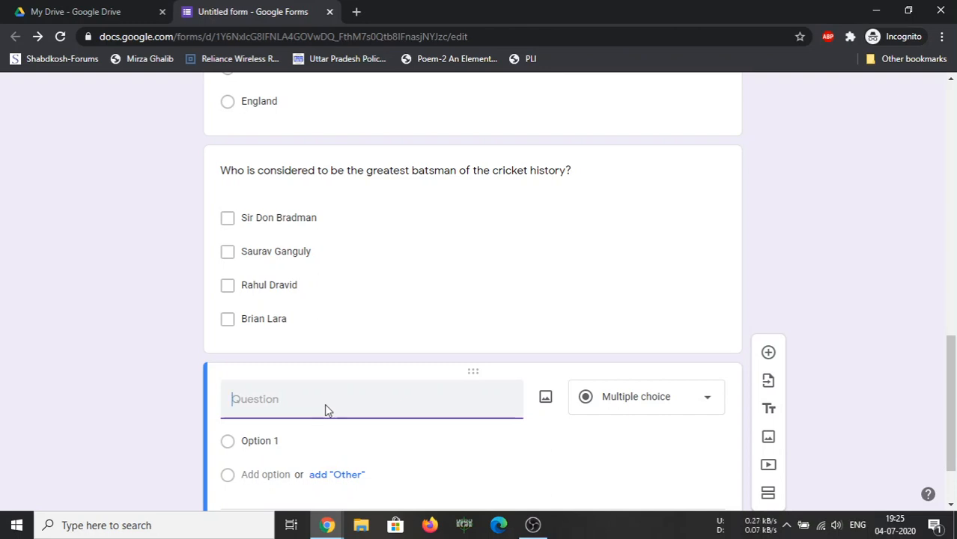
type("What did yo")
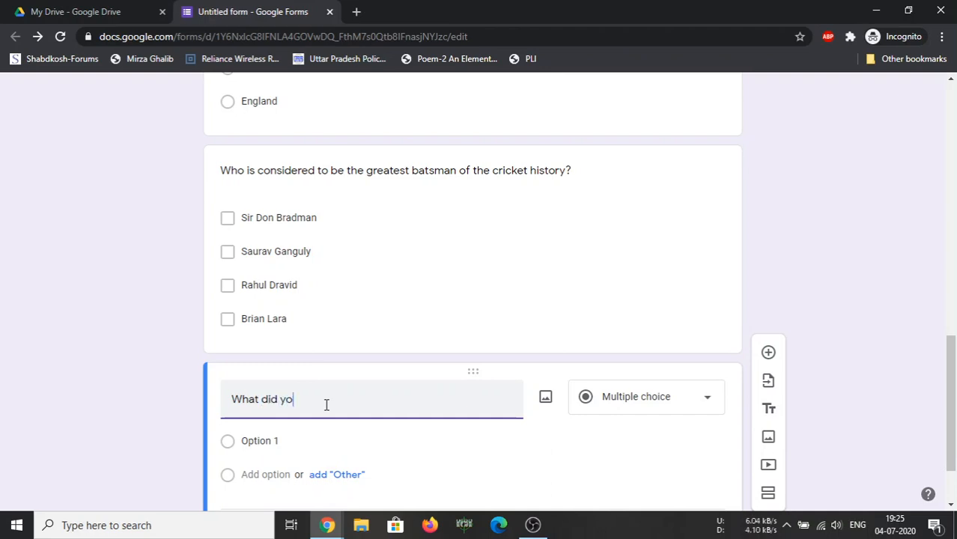
type("u like most in Sachin ")
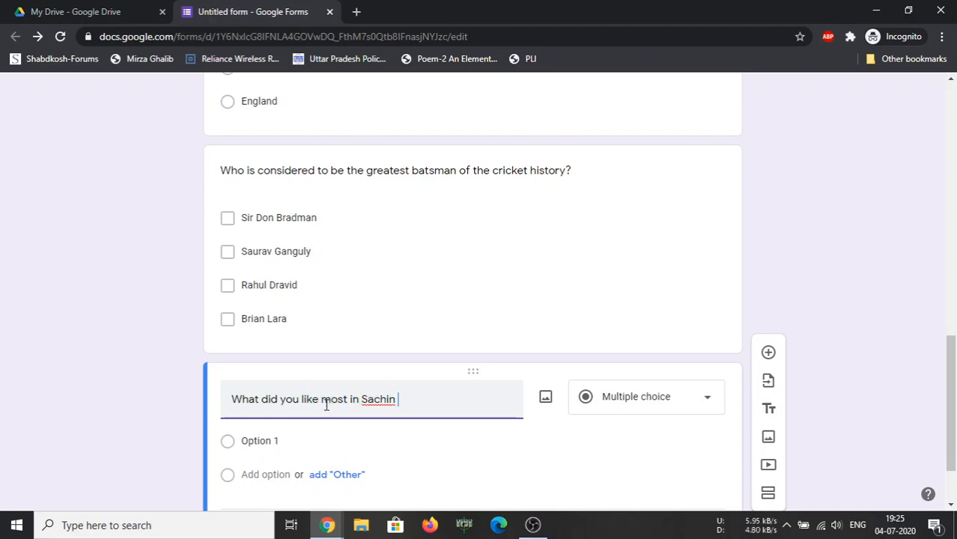
type("Tendulkar")
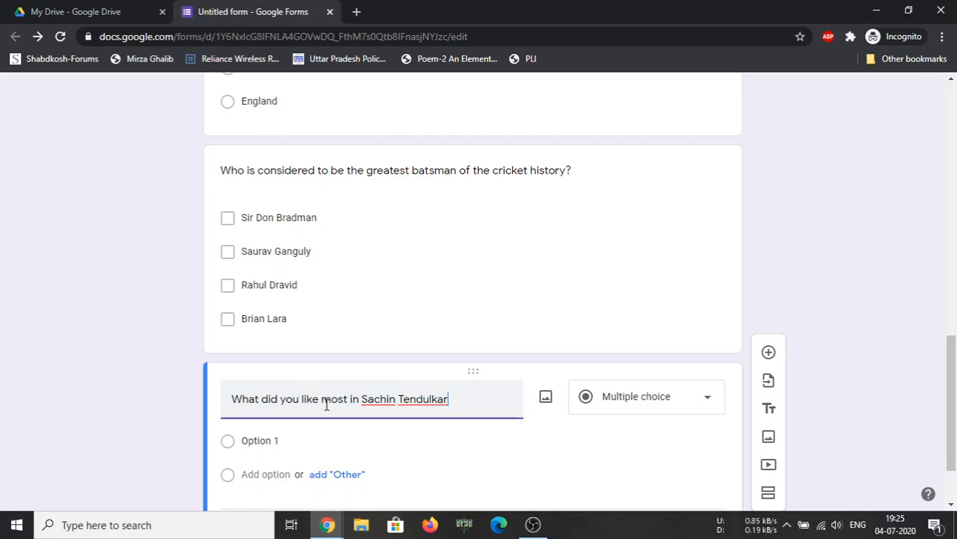
type("?")
left_click(604, 399)
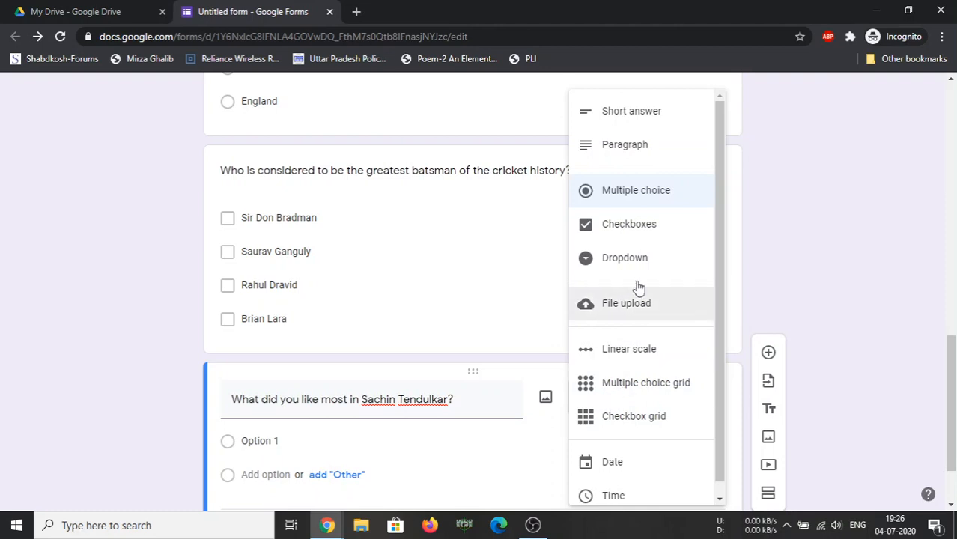
left_click(635, 114)
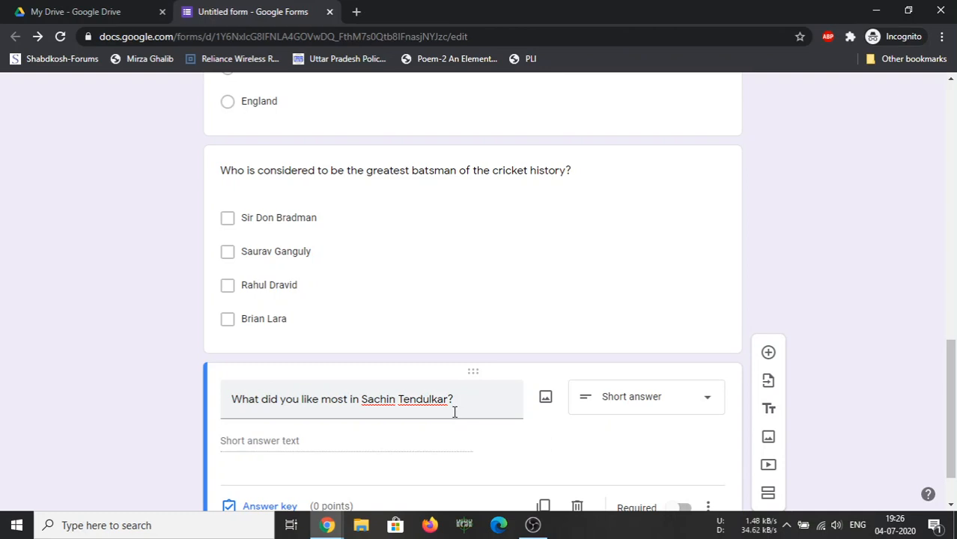
left_click(638, 408)
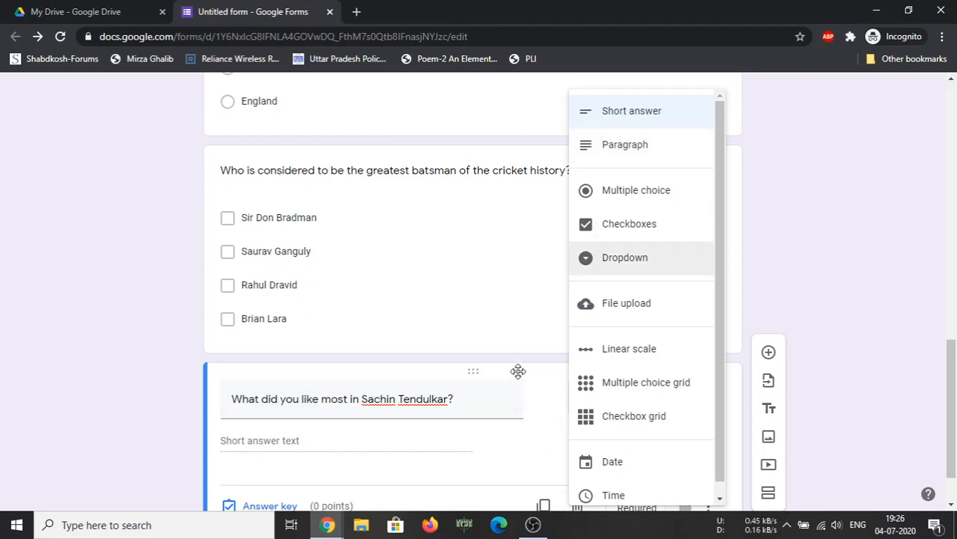
left_click(539, 349)
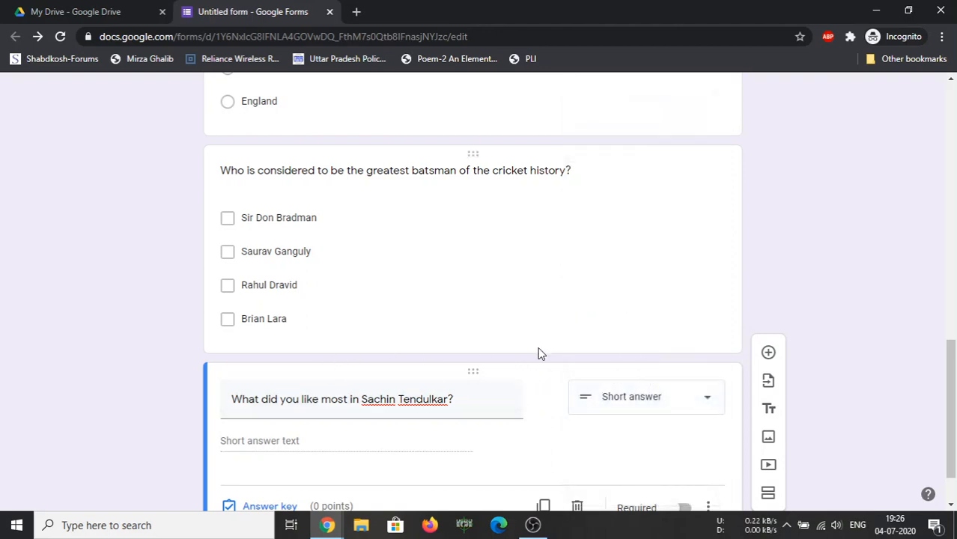
Set the master-blaster answer key to Sachin Tendulkar, worth 1 point
scroll(560, 382, "up", 5)
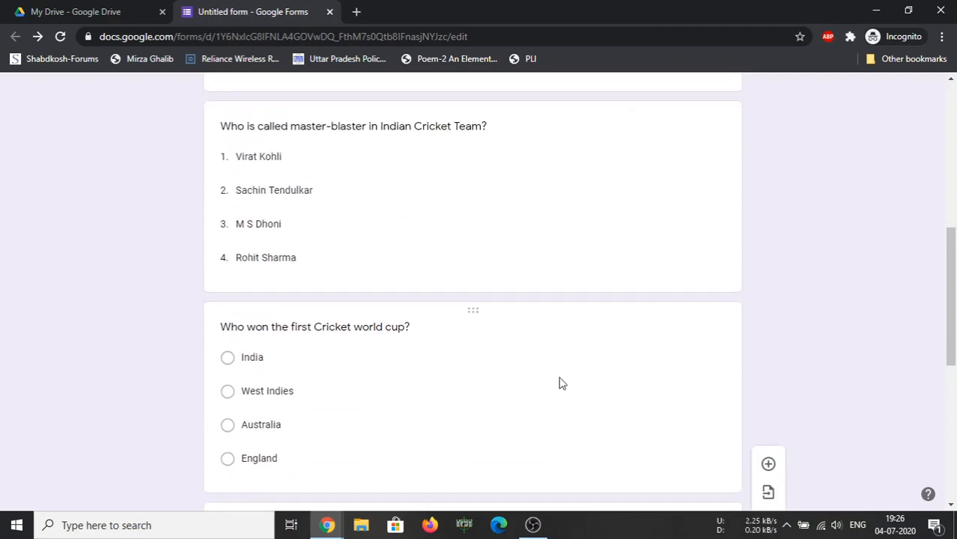
scroll(560, 382, "up", 6)
scroll(559, 383, "down", 3)
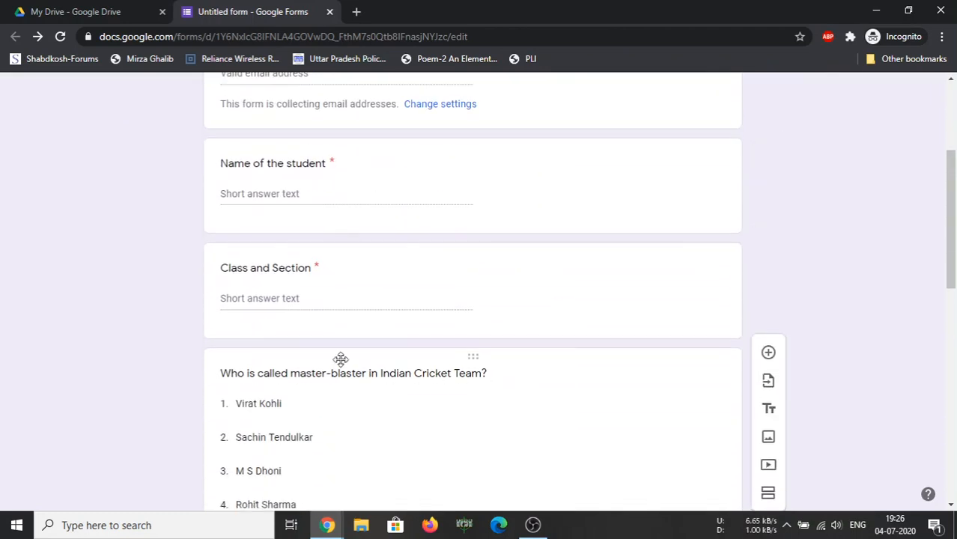
scroll(268, 327, "down", 2)
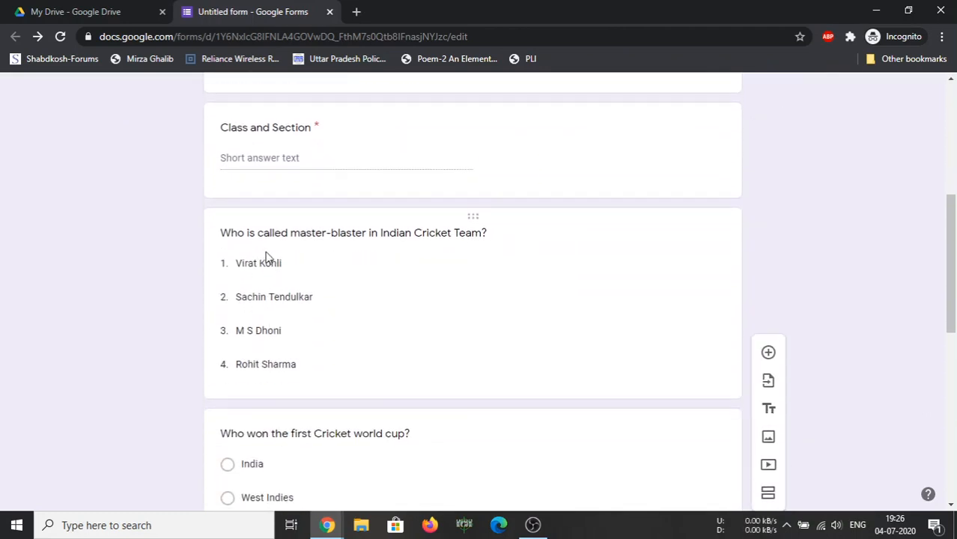
left_click(606, 246)
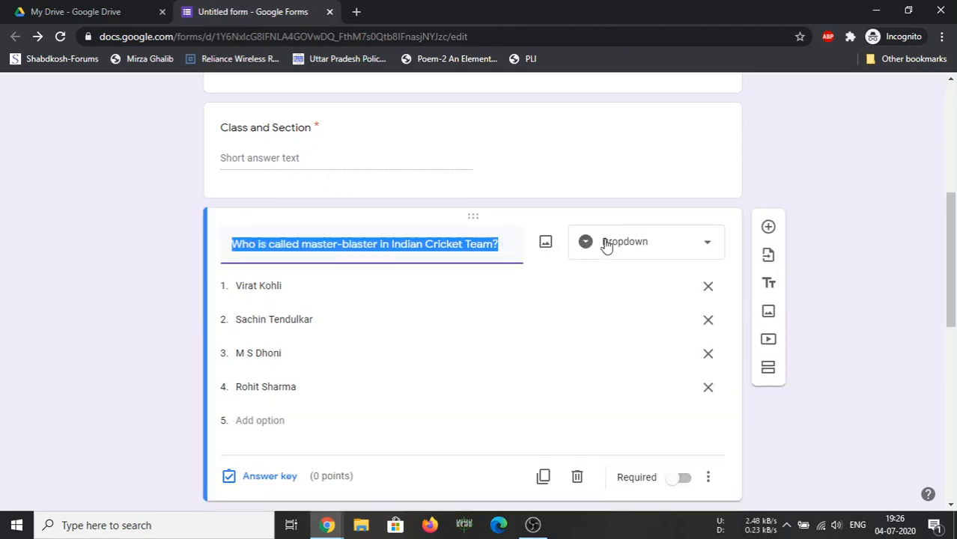
scroll(306, 374, "down", 2)
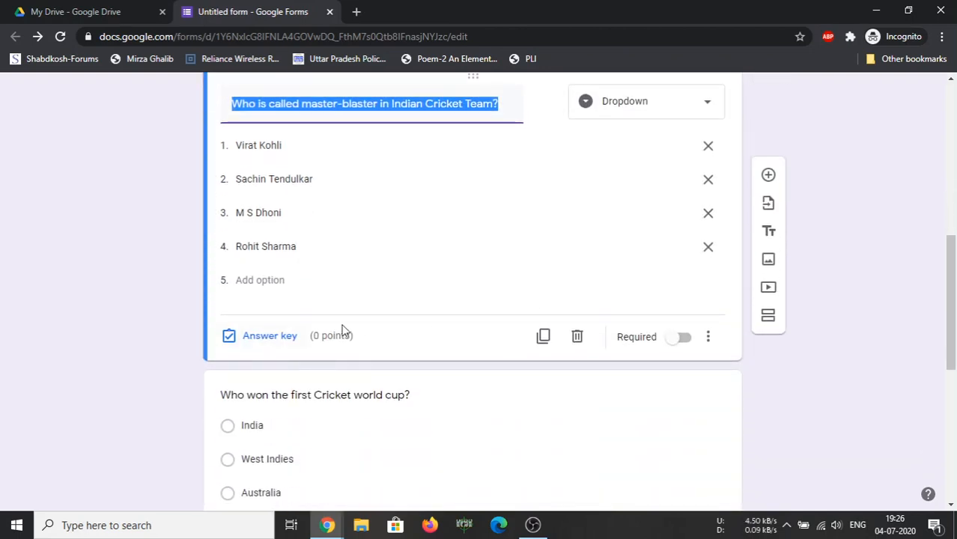
left_click(256, 339)
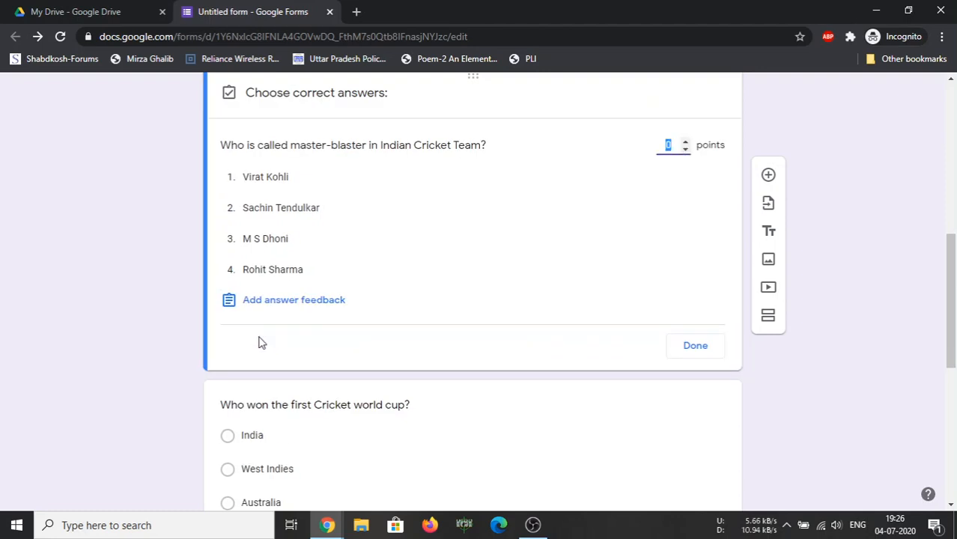
left_click(686, 143)
left_click(313, 213)
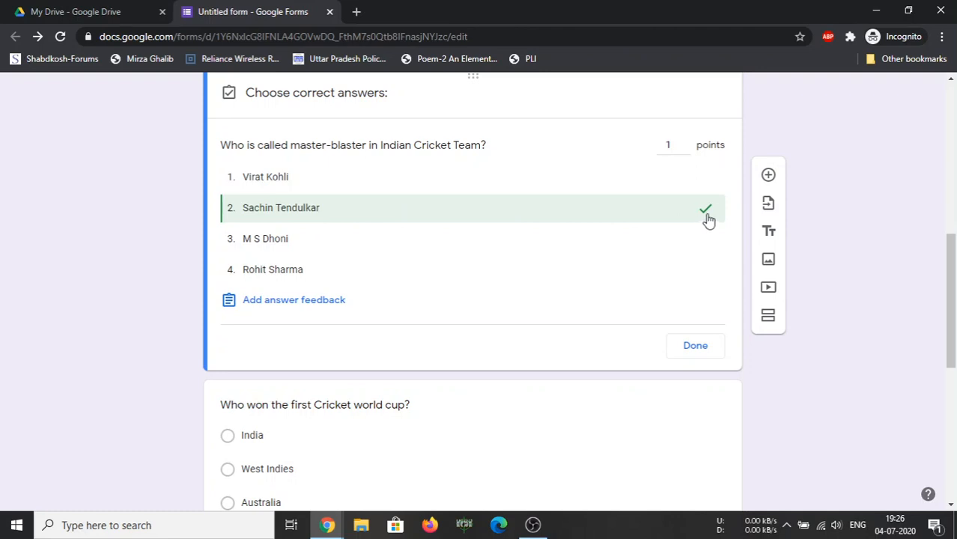
left_click(694, 351)
scroll(438, 311, "down", 2)
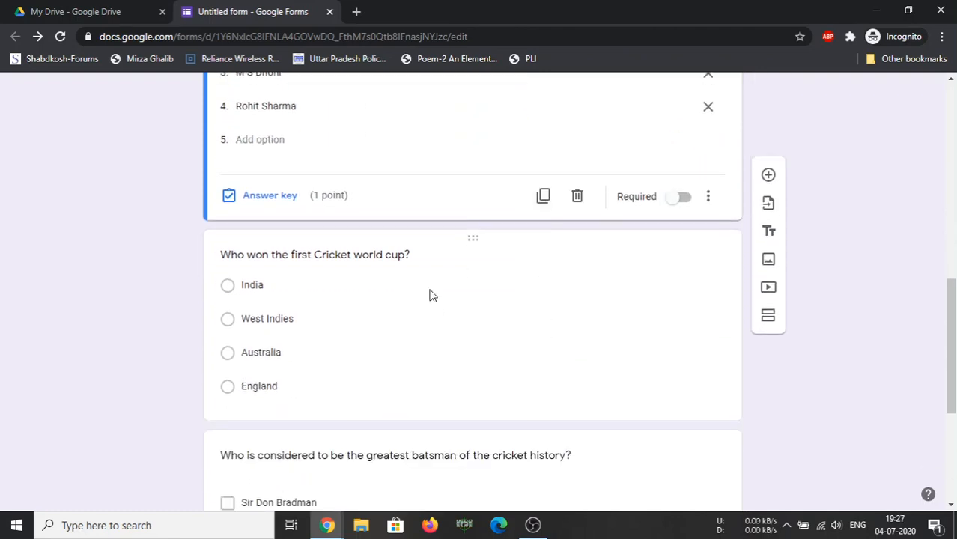
Mark West Indies as the world cup question's correct answer, worth 1 point
left_click(430, 295)
left_click(274, 396)
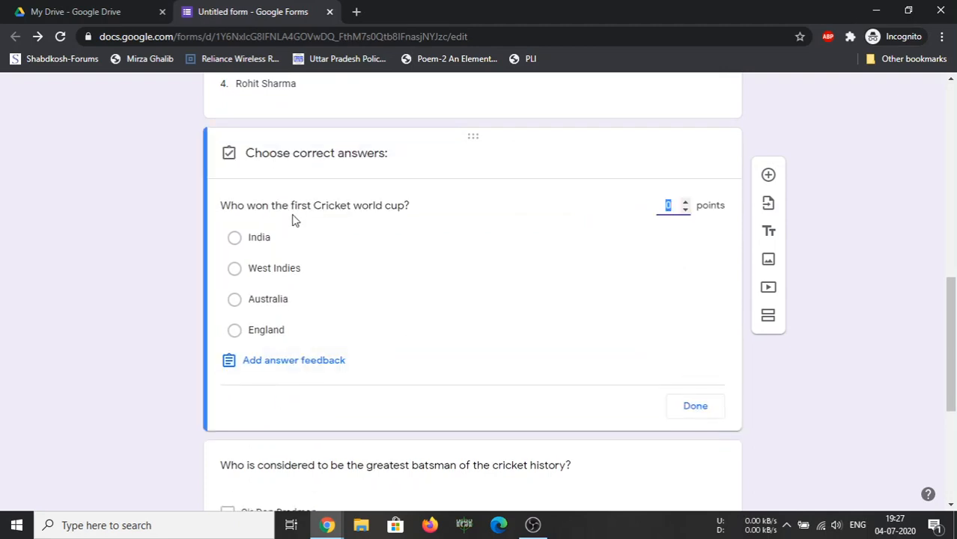
left_click(685, 202)
left_click(297, 268)
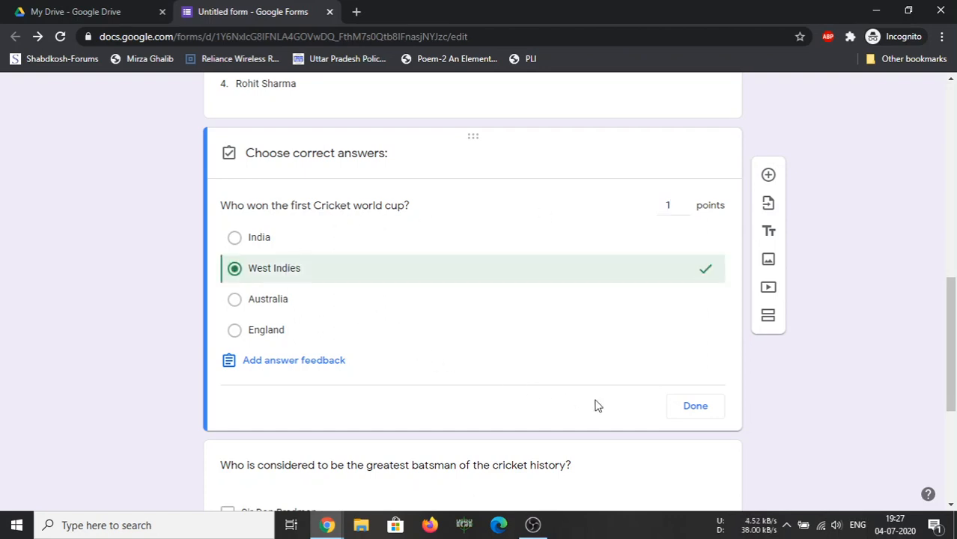
left_click(685, 412)
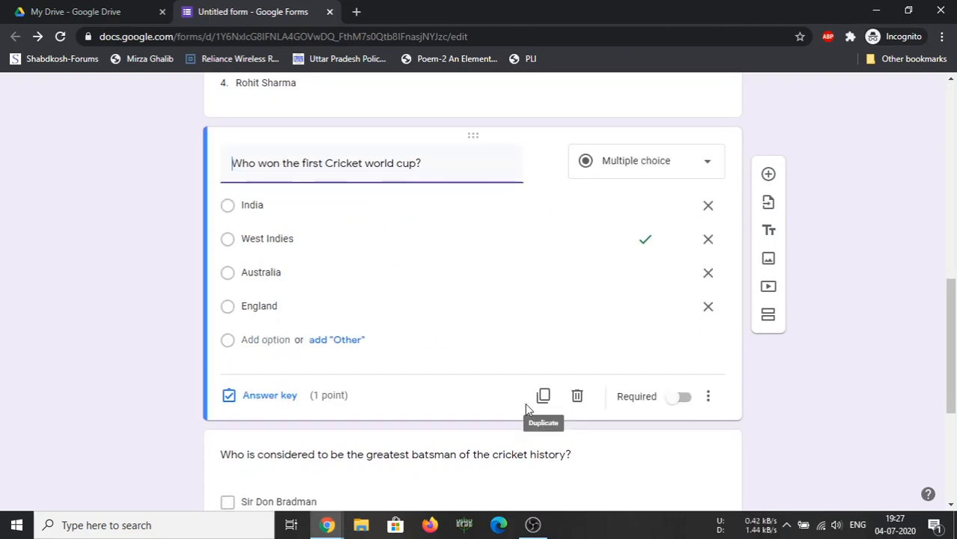
scroll(525, 403, "down", 4)
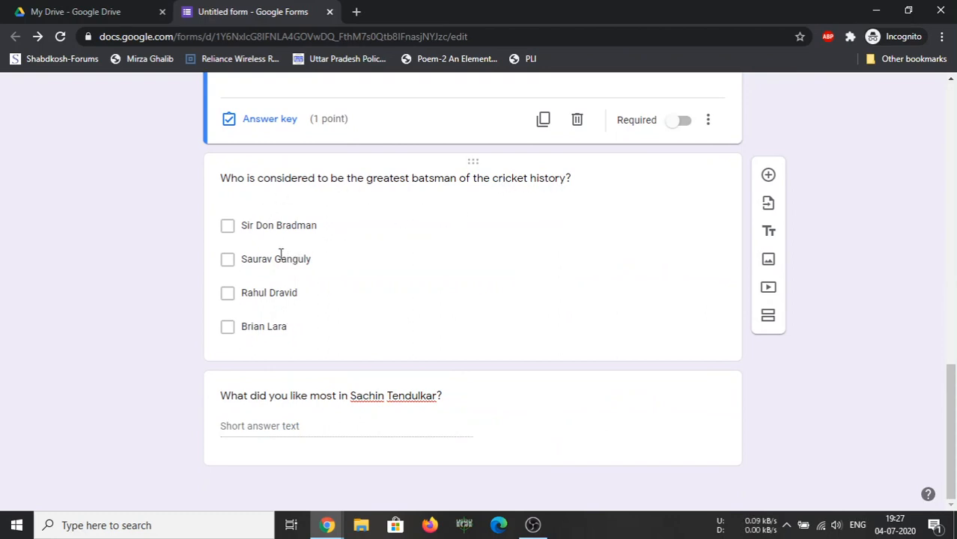
Mark Sir Don Bradman correct for the greatest-batsman question, worth 1 point
left_click(624, 211)
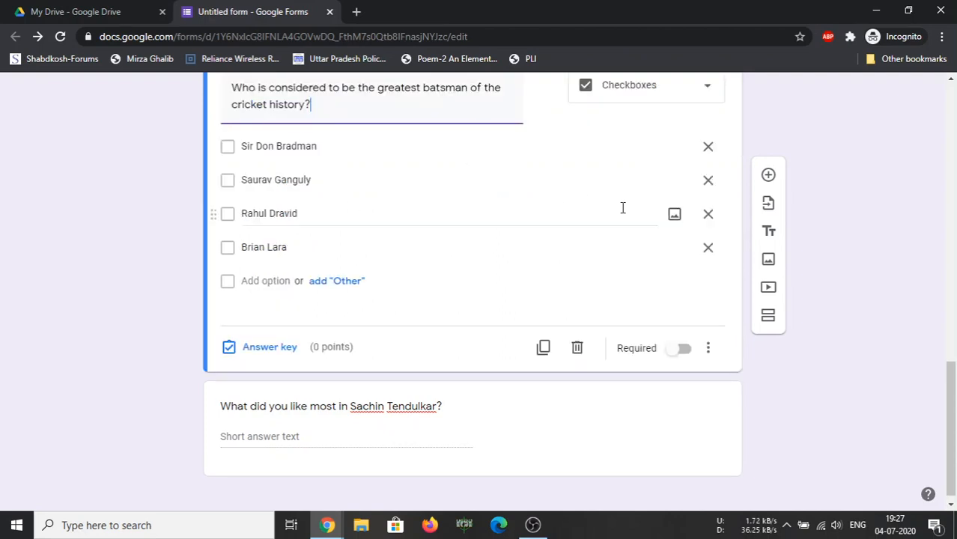
left_click(271, 349)
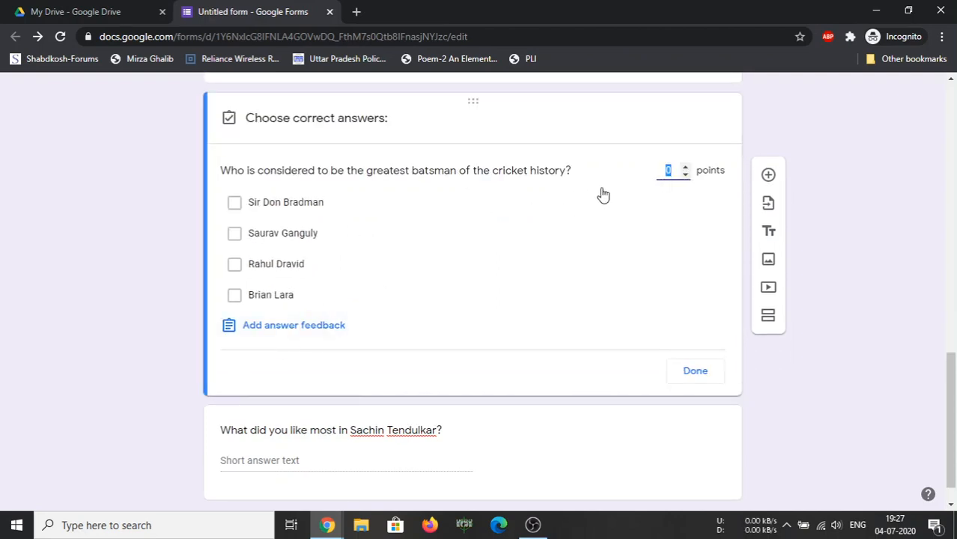
left_click(685, 167)
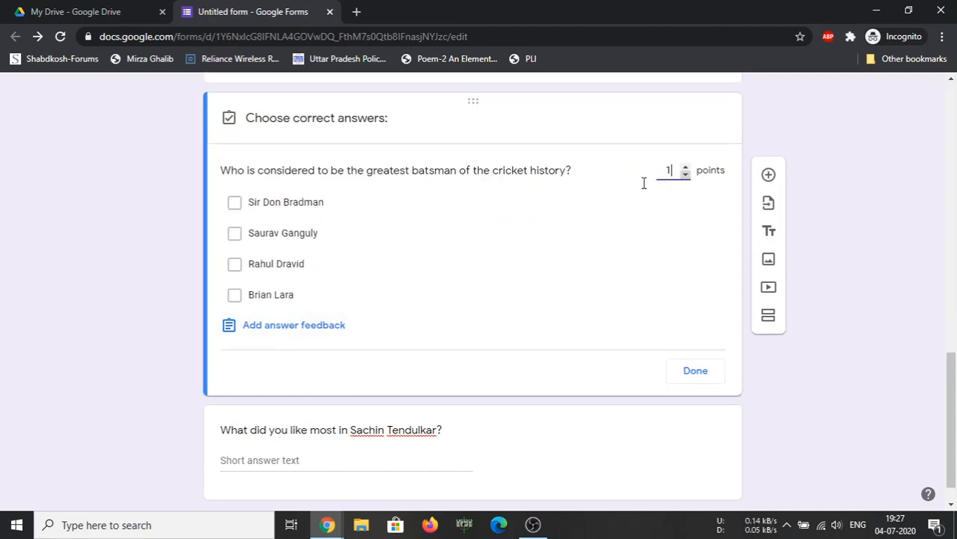
left_click(286, 203)
left_click(694, 372)
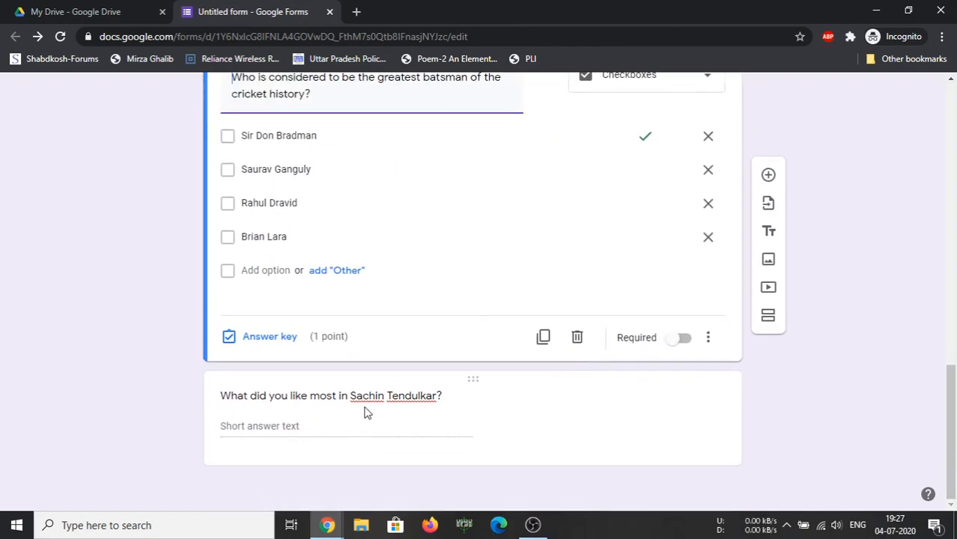
left_click(593, 437)
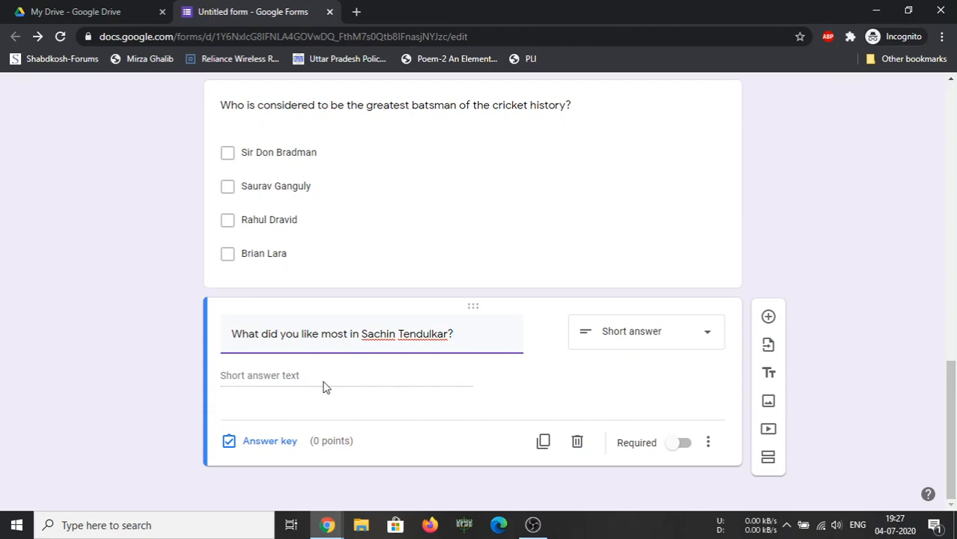
Give the Sachin Tendulkar short-answer question 2 points, then add a blank question below it
left_click(620, 343)
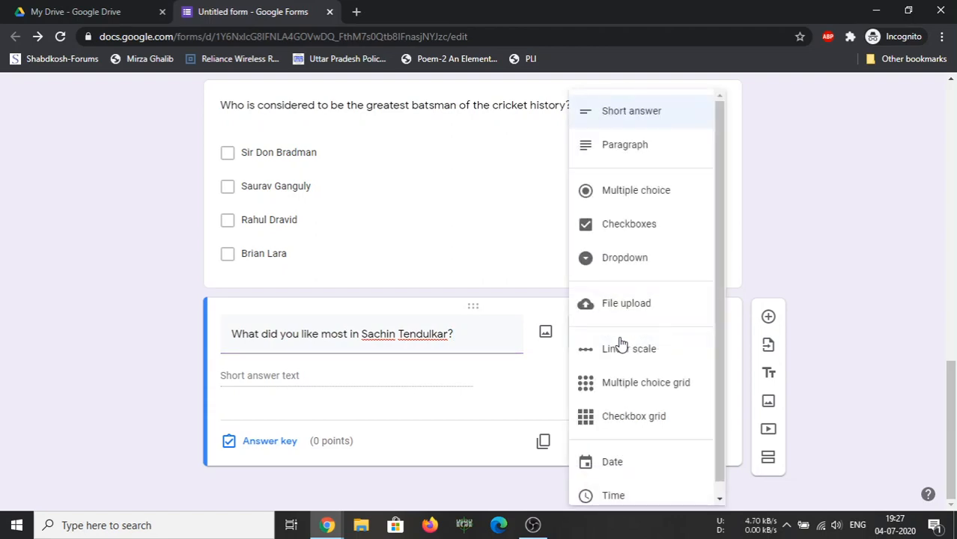
left_click(476, 401)
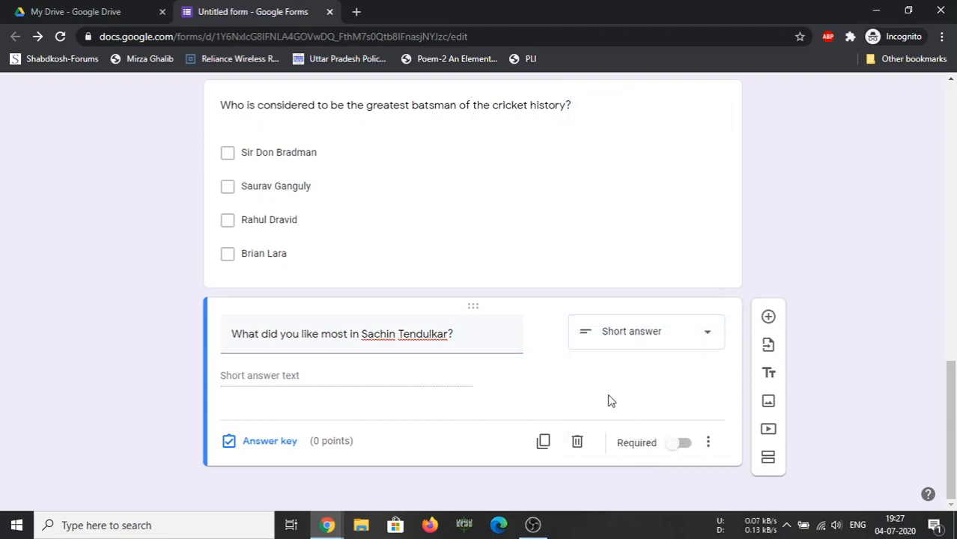
left_click(269, 444)
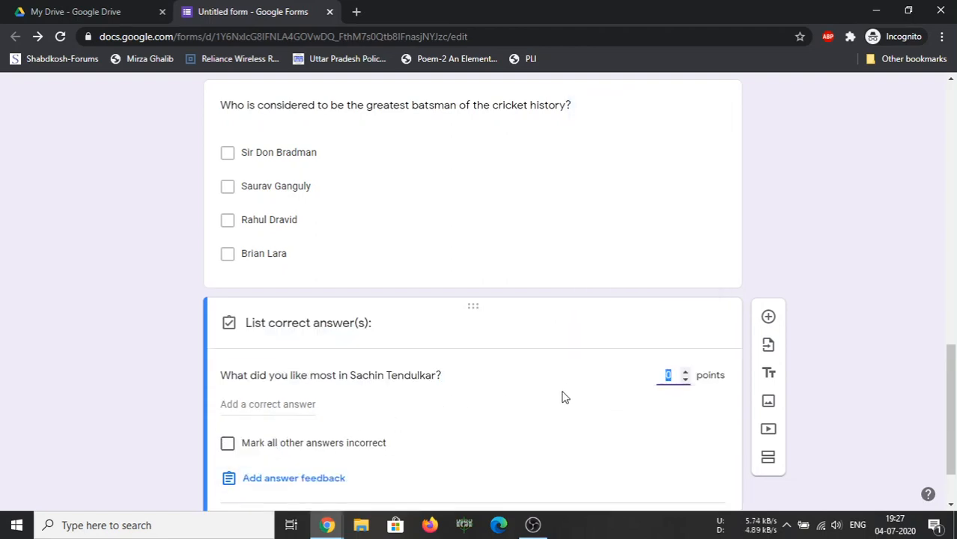
left_click(685, 374)
scroll(354, 431, "down", 2)
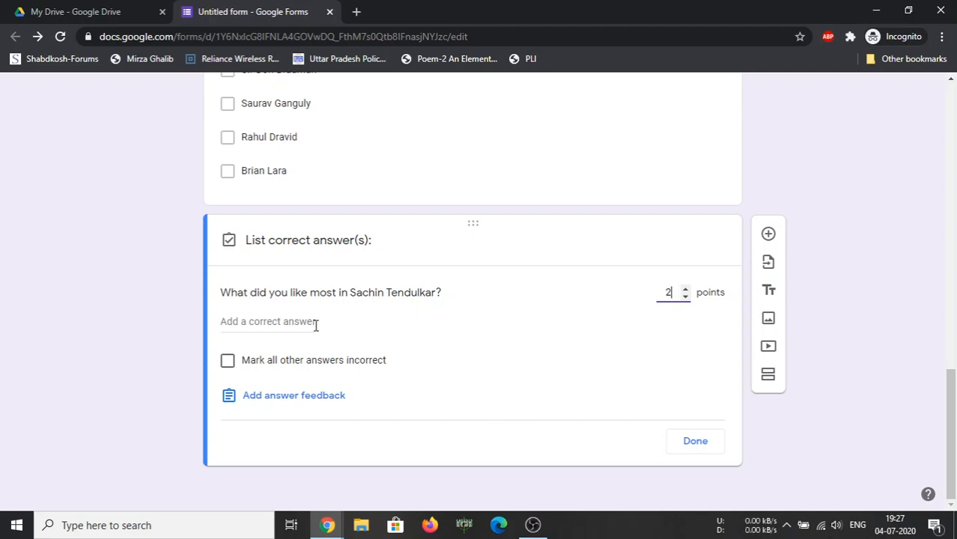
left_click(689, 442)
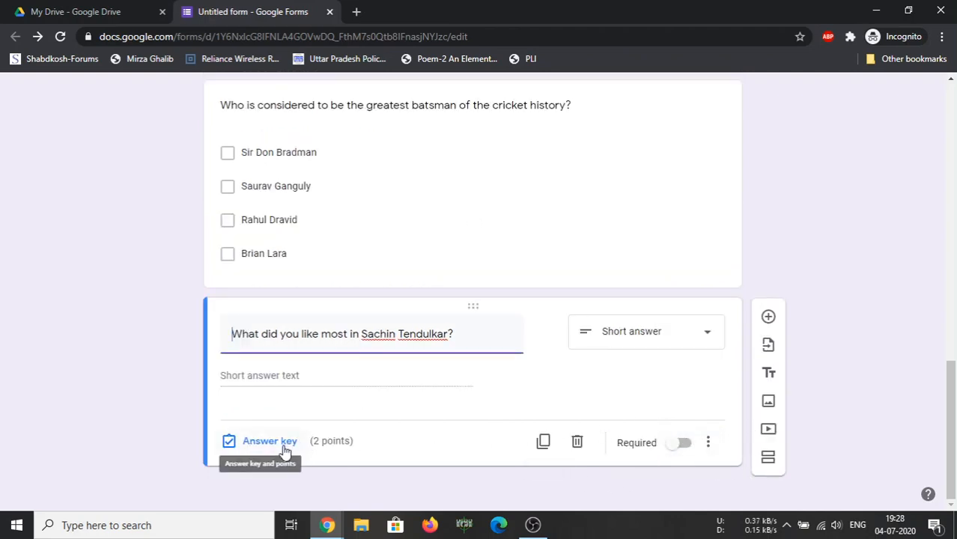
left_click(769, 317)
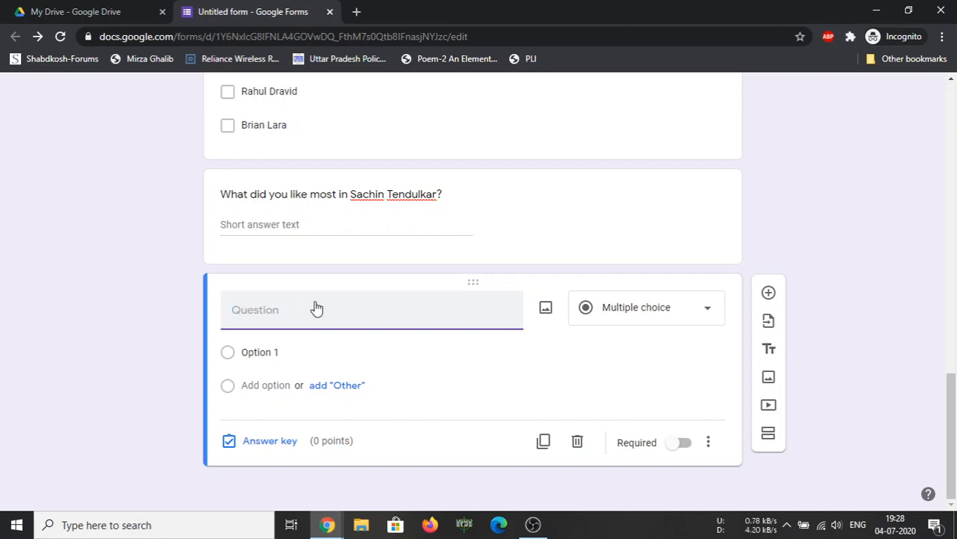
Title the new question 'How did India beat Pakistan in the first WT-20 World Cup? Describe'
type("Who")
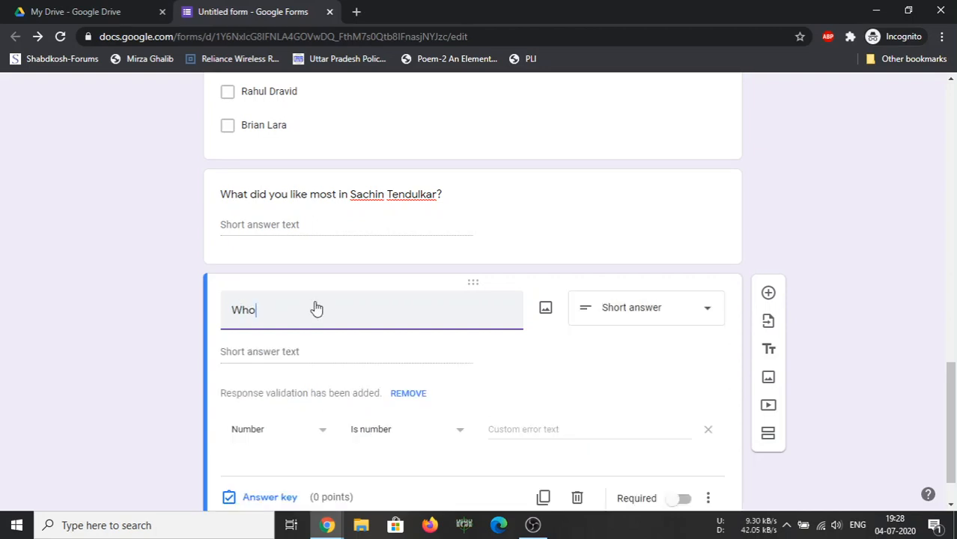
type("wa")
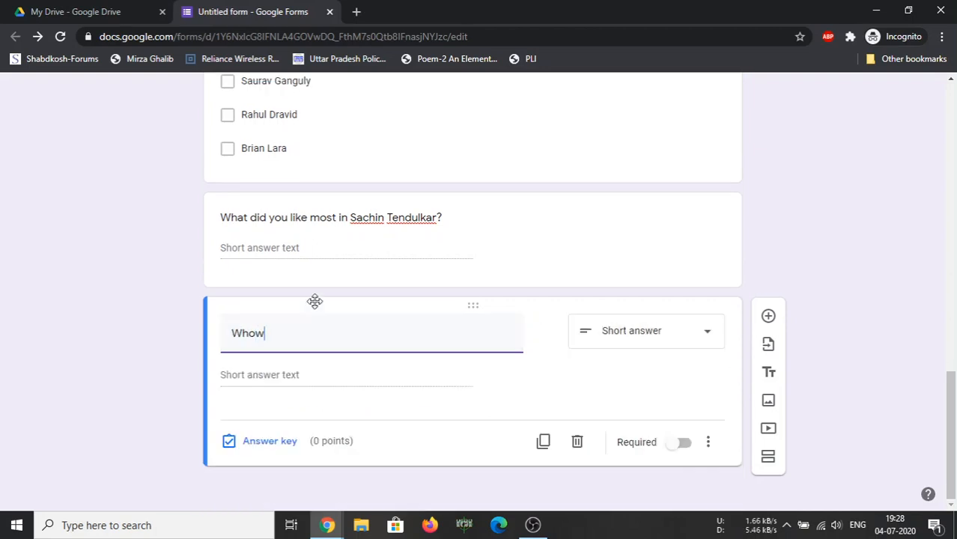
key("BackSpace")
key("BackSpace")
key("BackSpace")
key("BackSpace")
key("BackSpace")
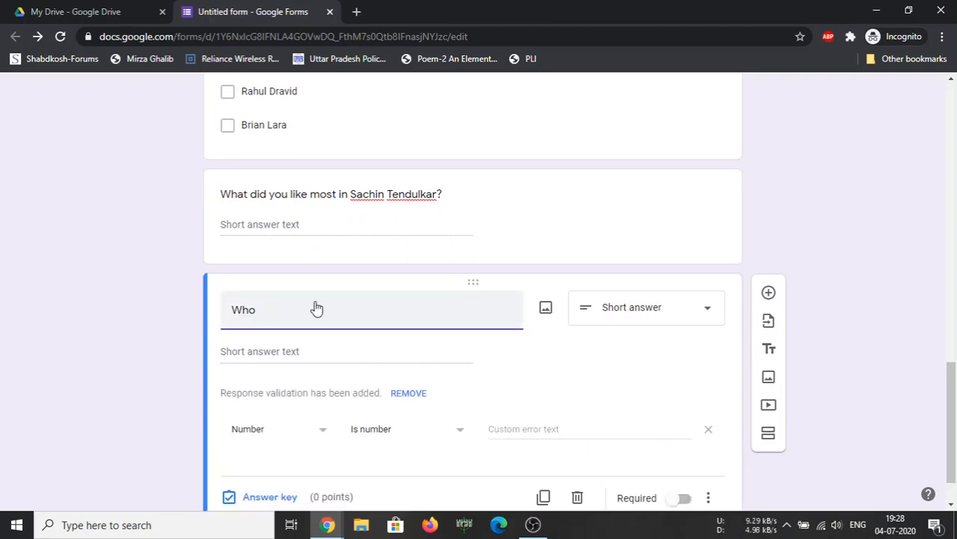
type("How did ")
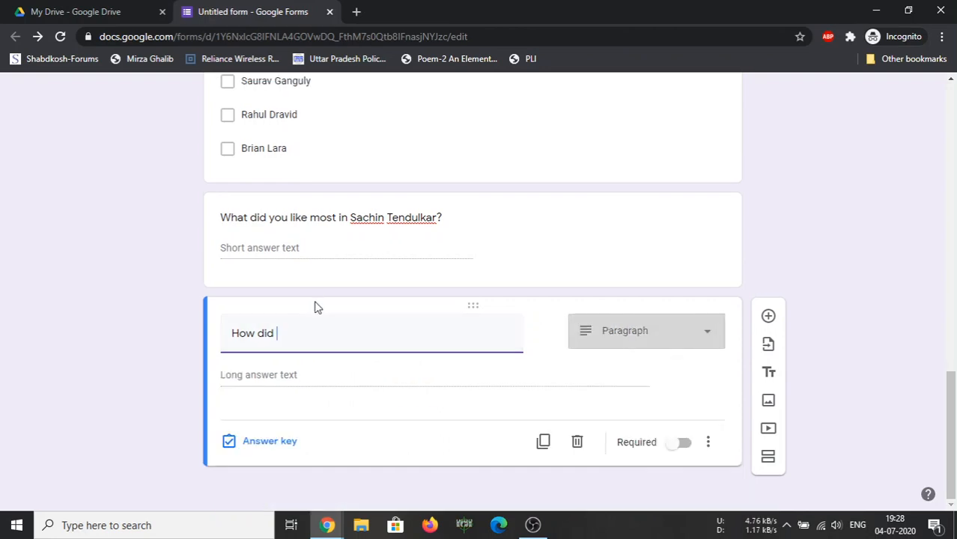
type("India bea")
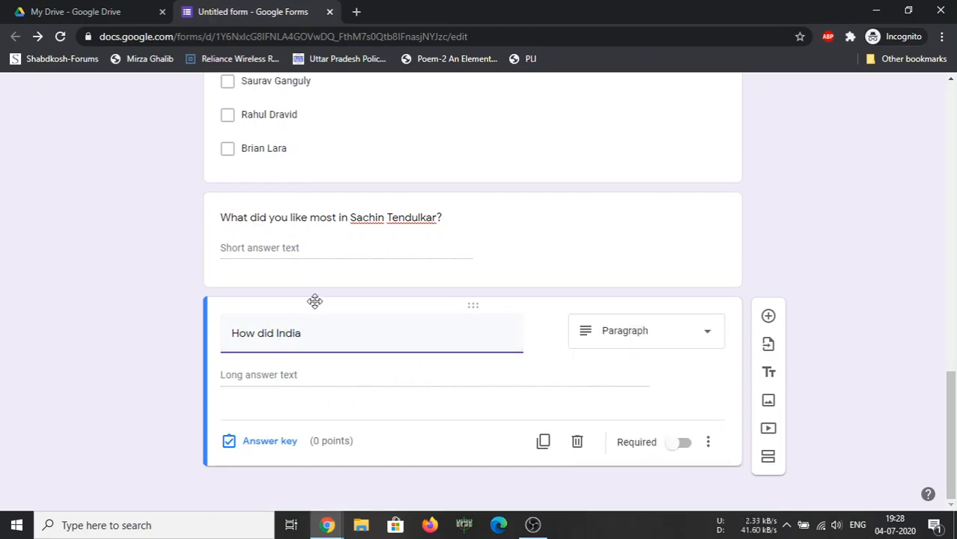
type("t Pakistan in")
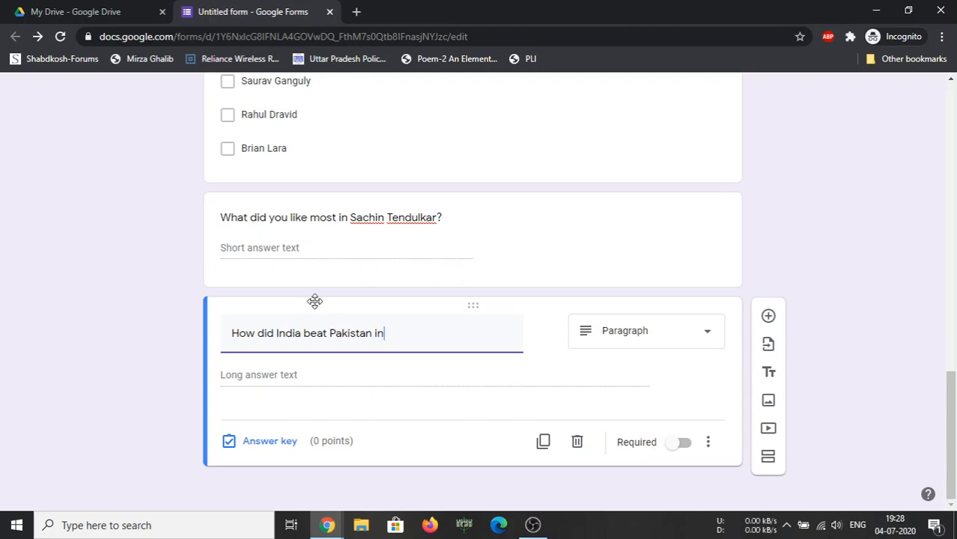
type(" the first WT-20 ")
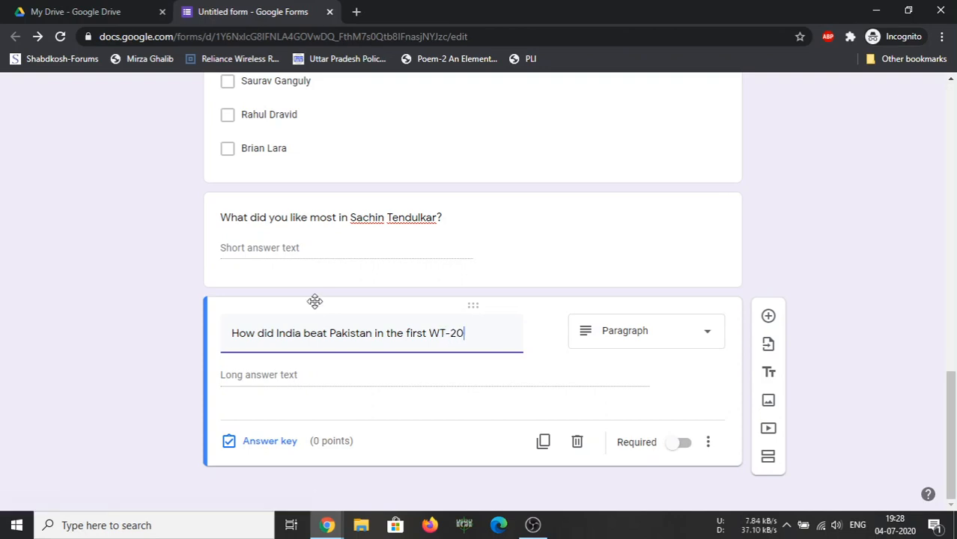
type("World")
key("BackSpace")
key("BackSpace")
key("BackSpace")
type("ld")
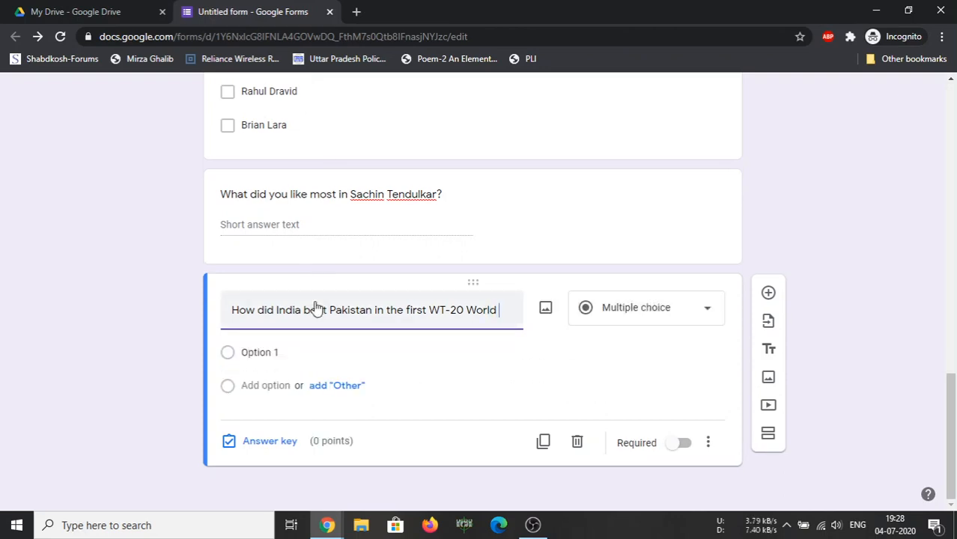
type(" Cup? ")
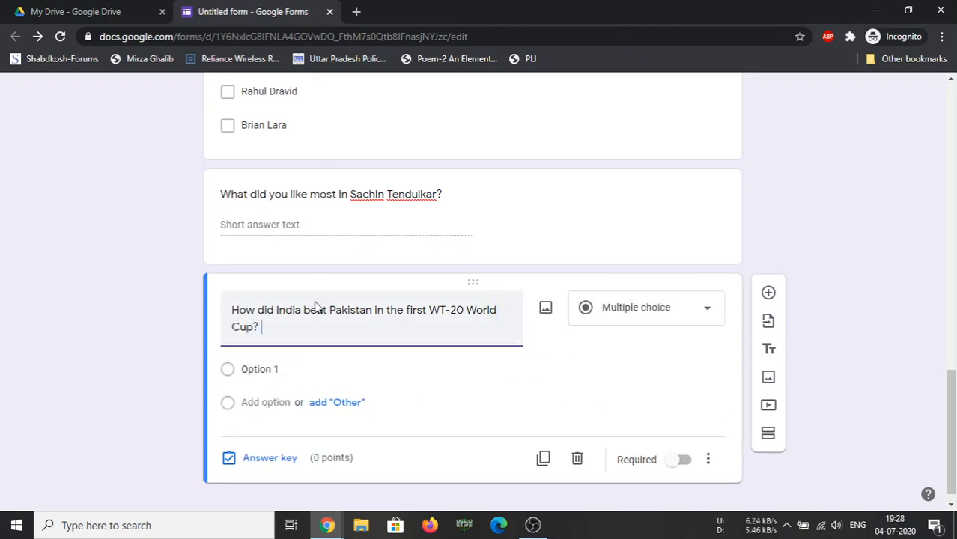
type("Describe.")
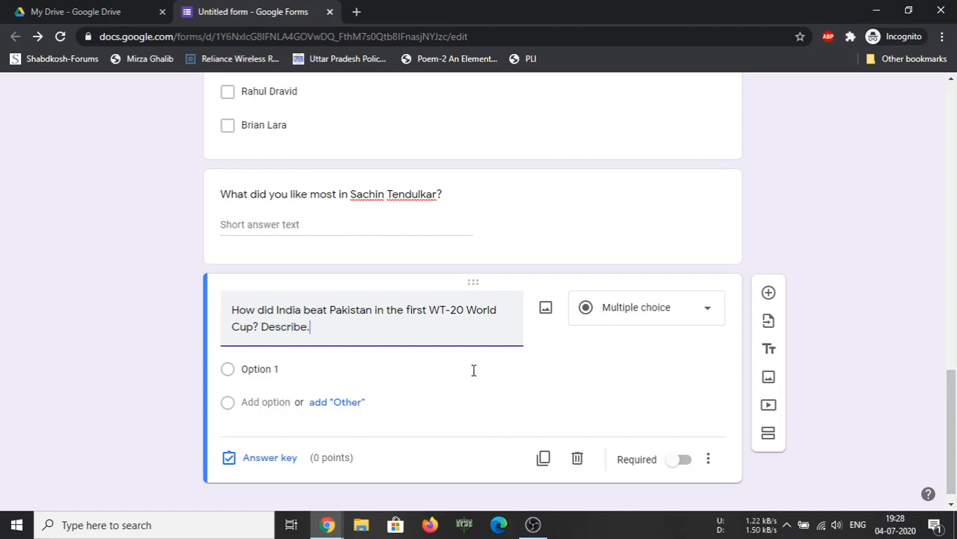
left_click(677, 315)
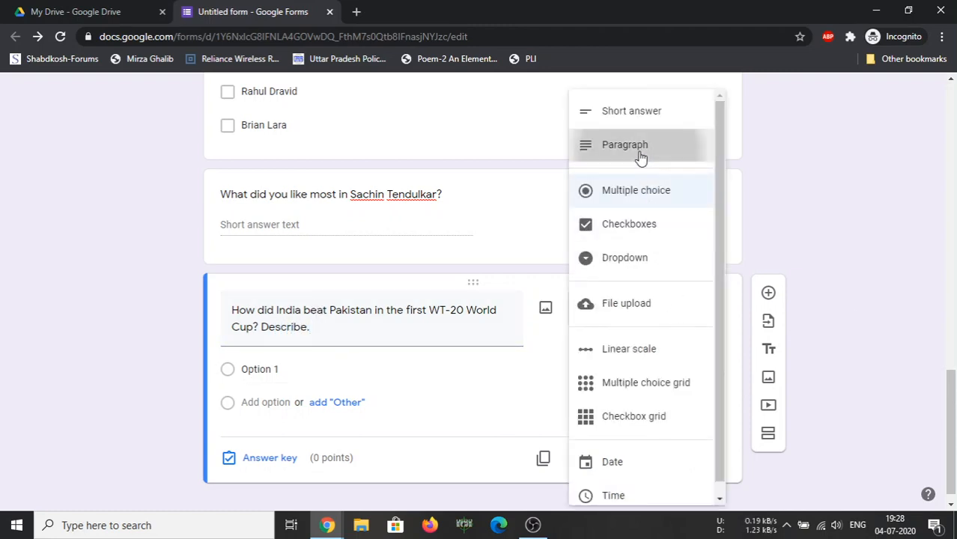
Make the India-Pakistan question a Paragraph item worth 5 points
left_click(638, 154)
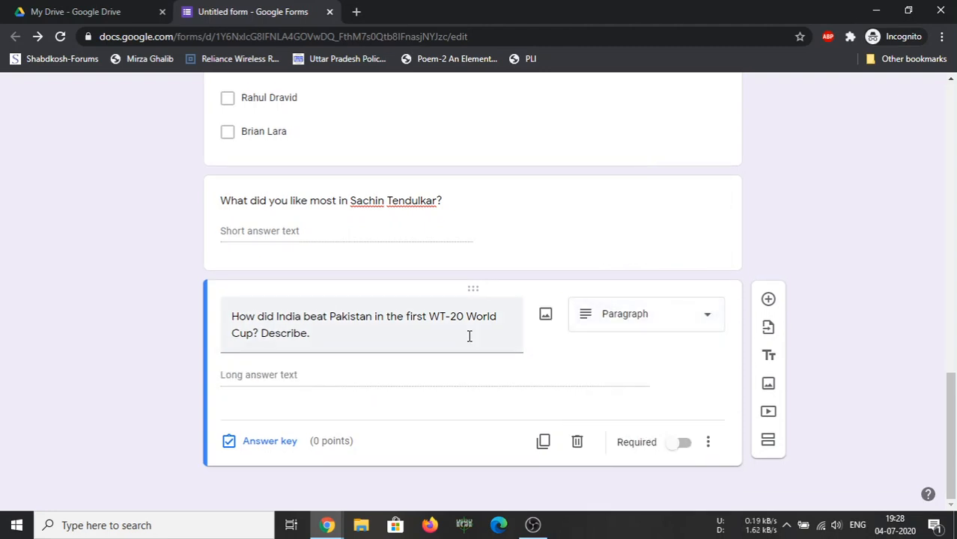
left_click(247, 445)
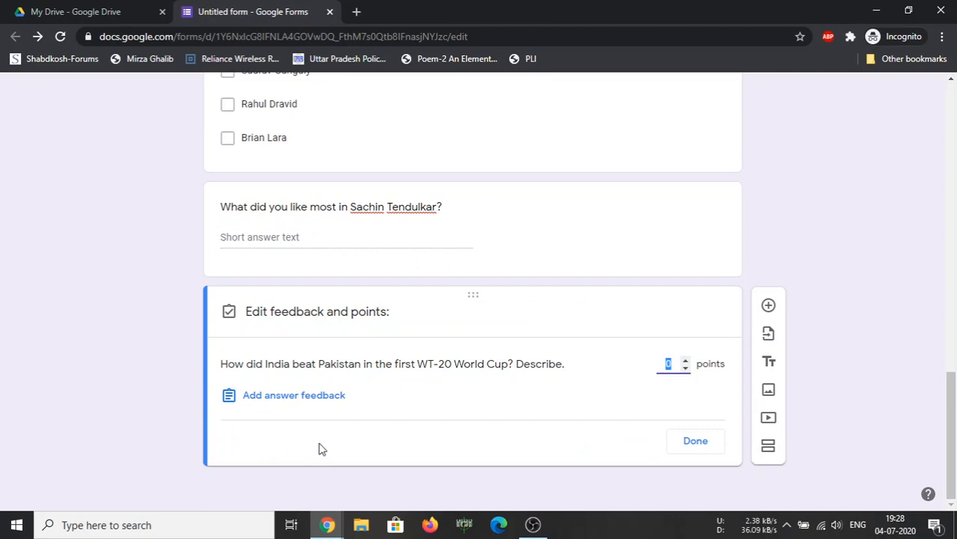
left_click(686, 361)
left_click(686, 361)
left_click(687, 362)
left_click(686, 362)
left_click(686, 361)
left_click(696, 446)
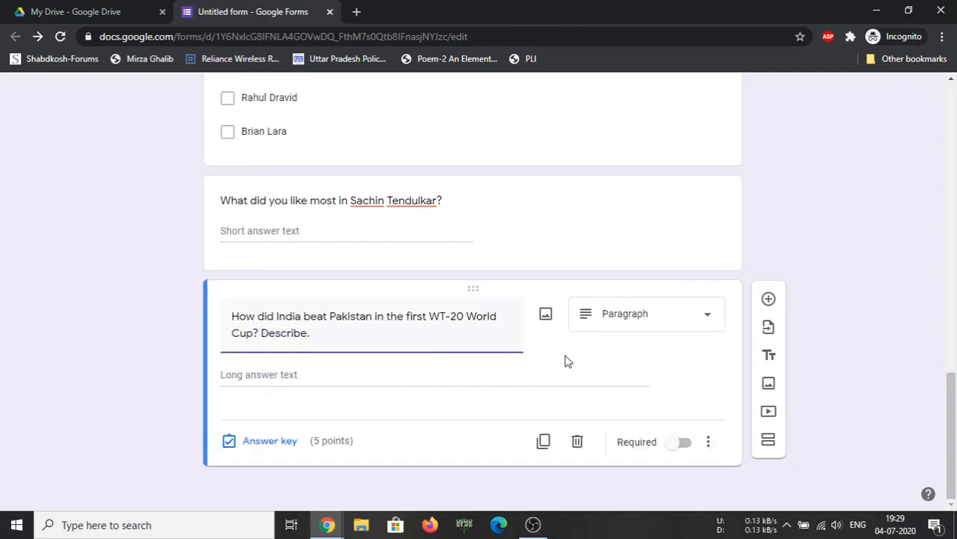
scroll(567, 362, "up", 15)
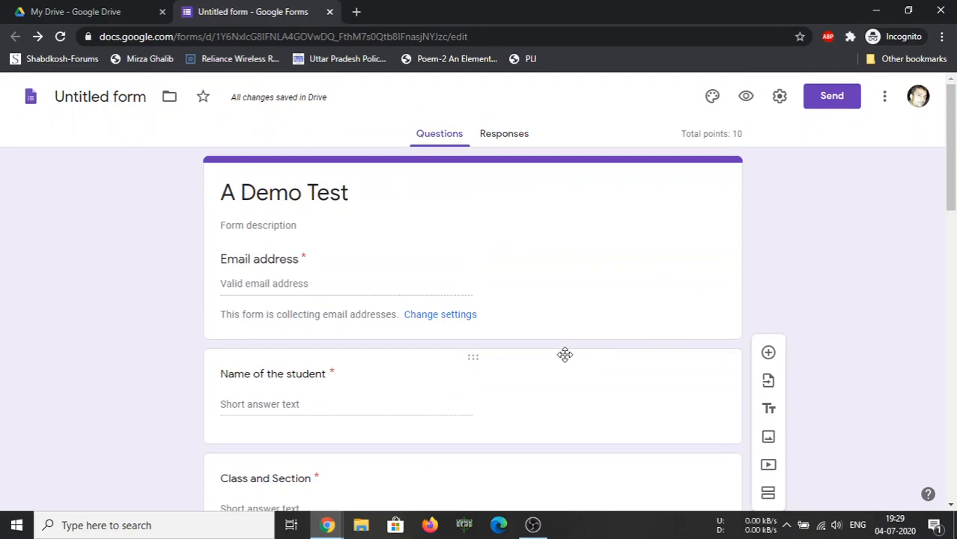
Preview 'A Demo Test' in a new tab, scroll through it, then return to the editor
scroll(565, 354, "down", 15)
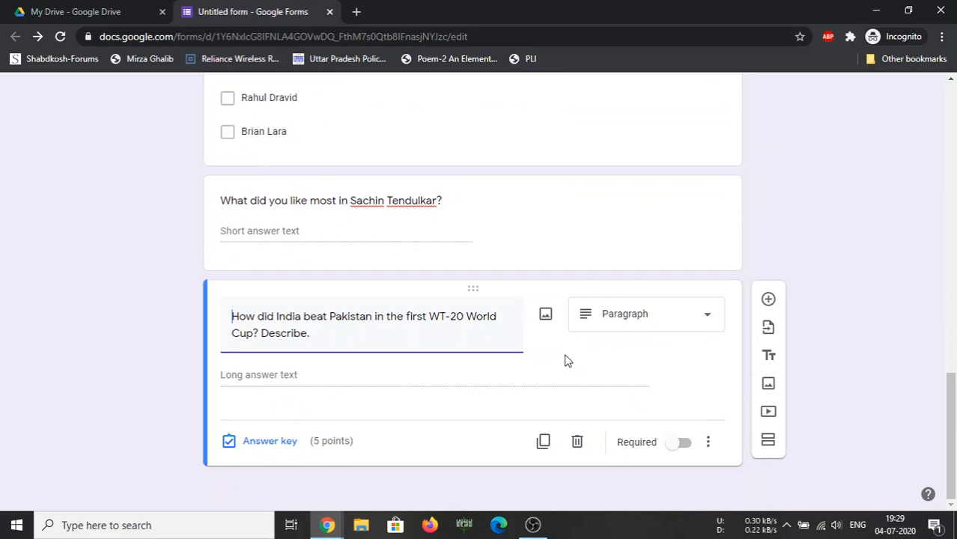
scroll(565, 358, "up", 15)
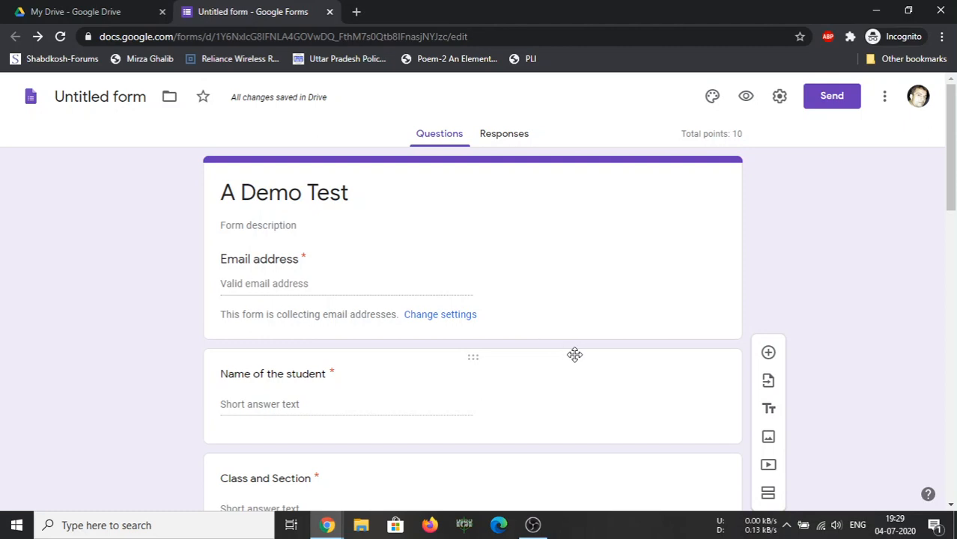
left_click(745, 98)
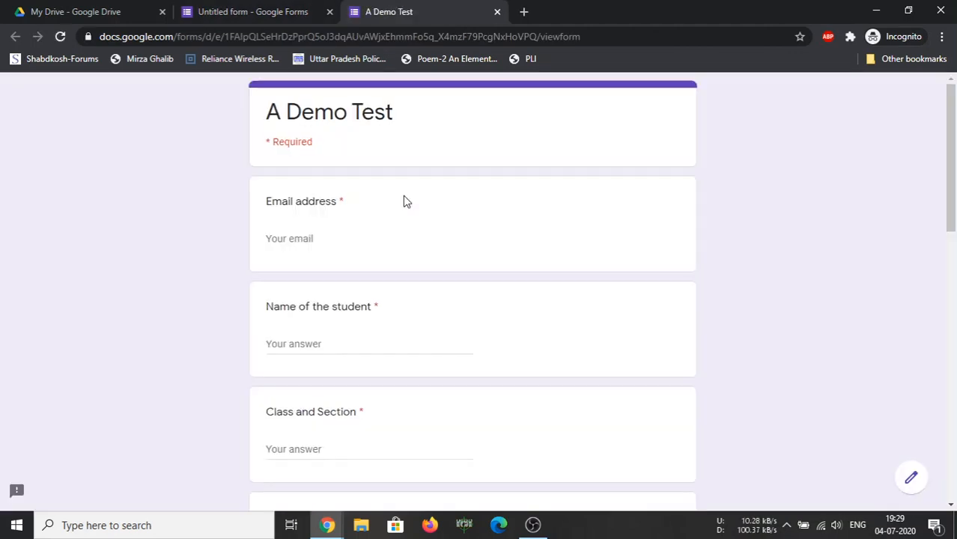
scroll(405, 201, "down", 3)
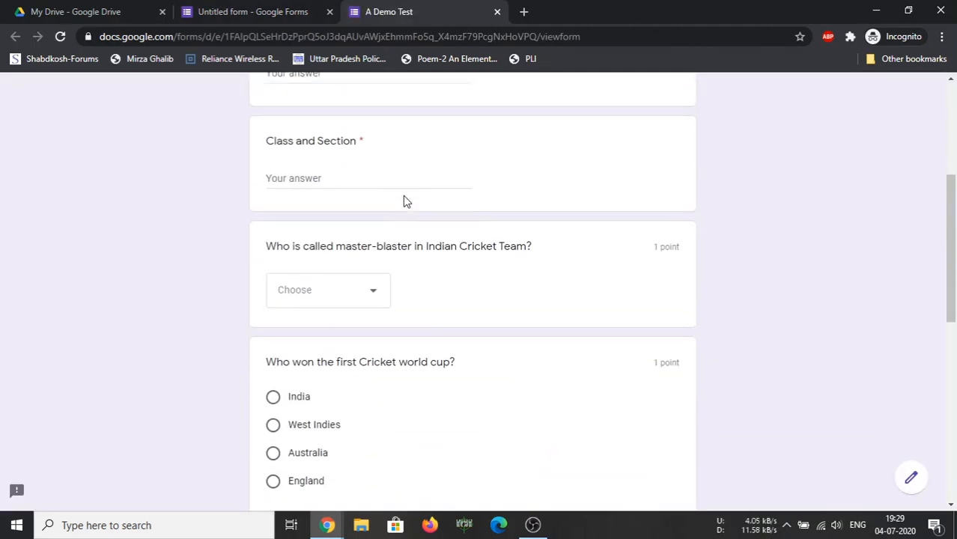
scroll(403, 200, "down", 6)
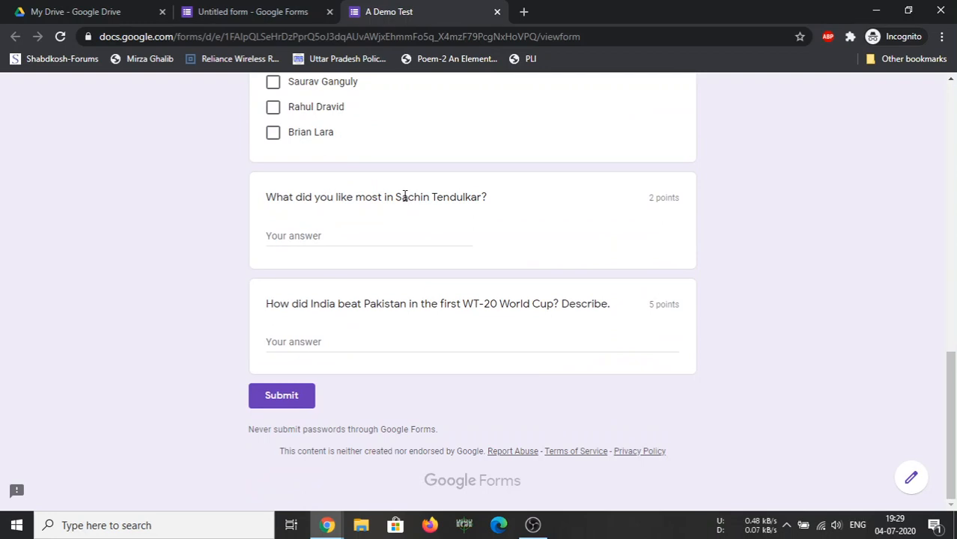
scroll(404, 196, "up", 10)
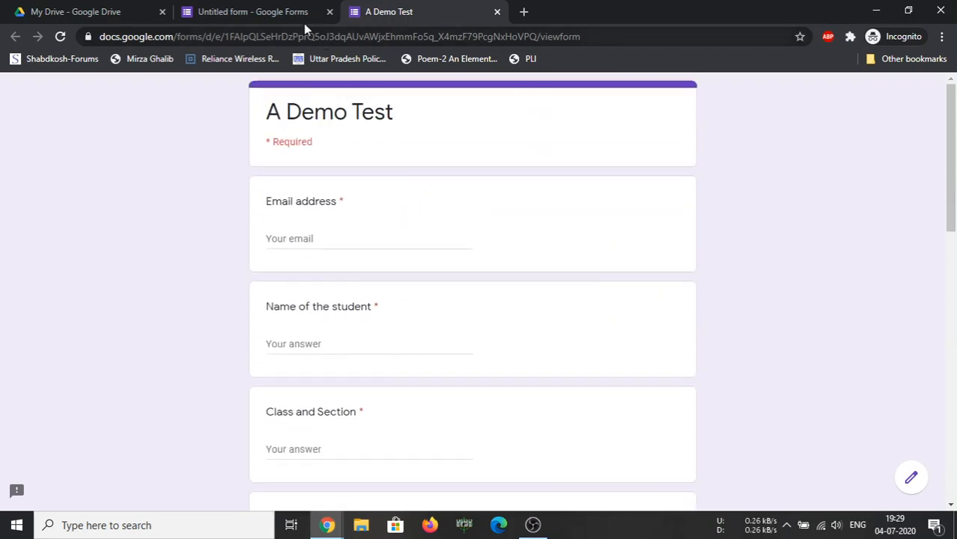
left_click(277, 13)
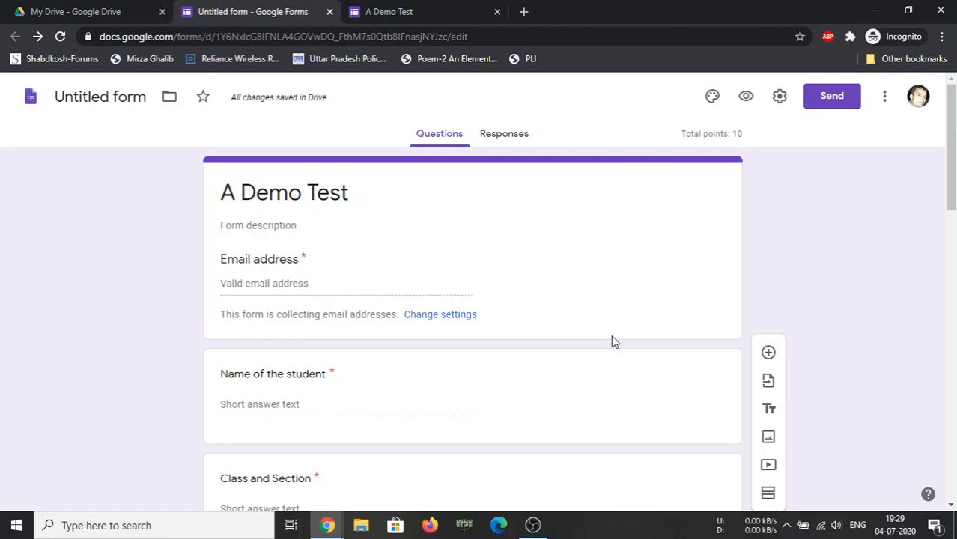
Create a new response spreadsheet named 'Demo Test', correcting the typo, then close it and return to the questions
left_click(506, 135)
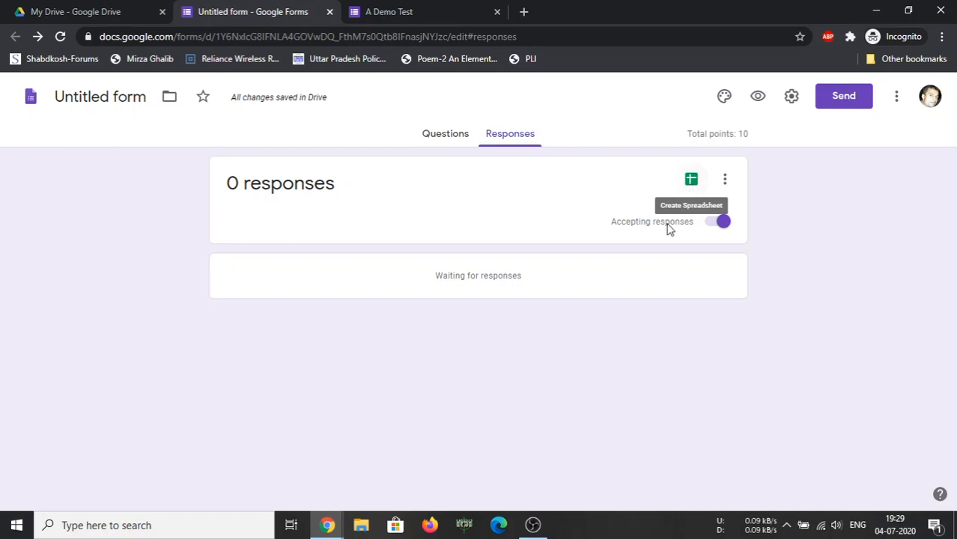
left_click(691, 182)
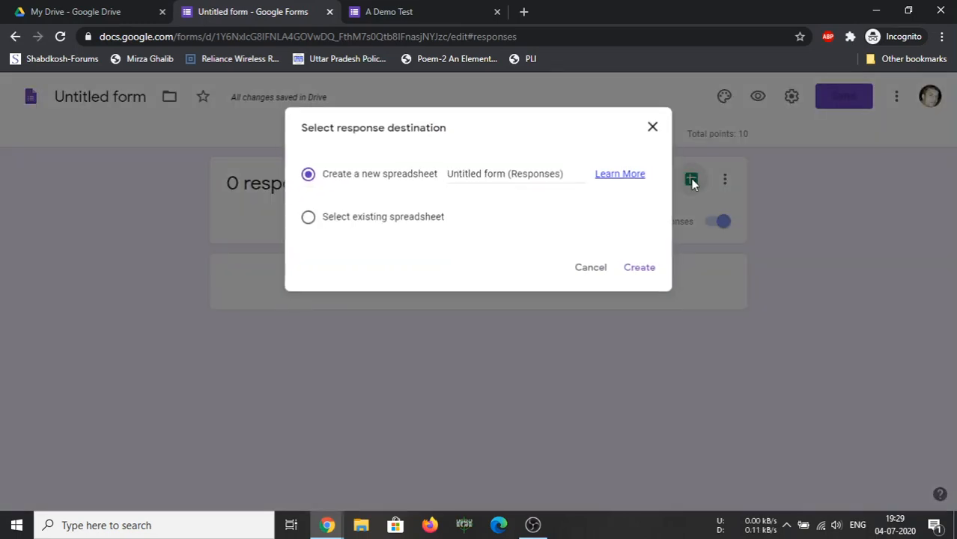
left_click_drag(576, 177, 425, 185)
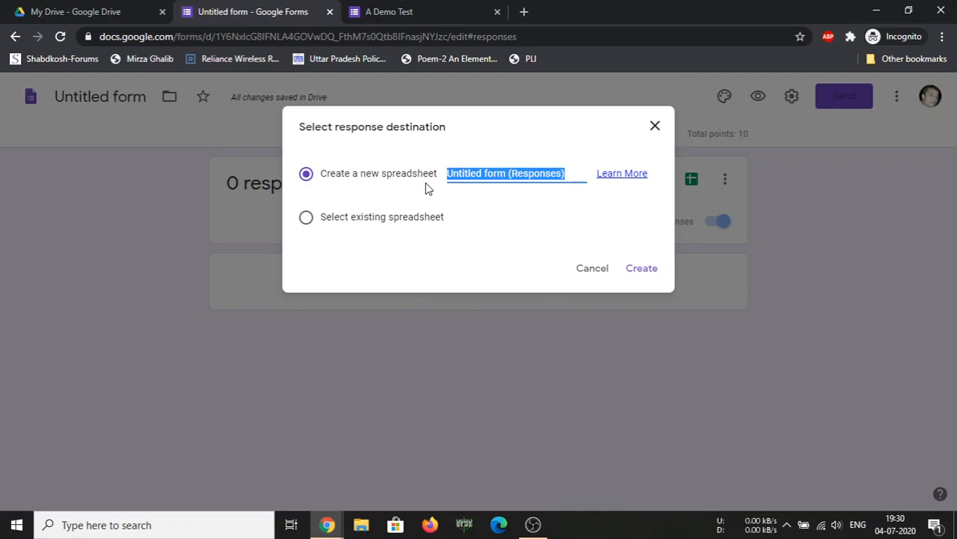
type("Semo")
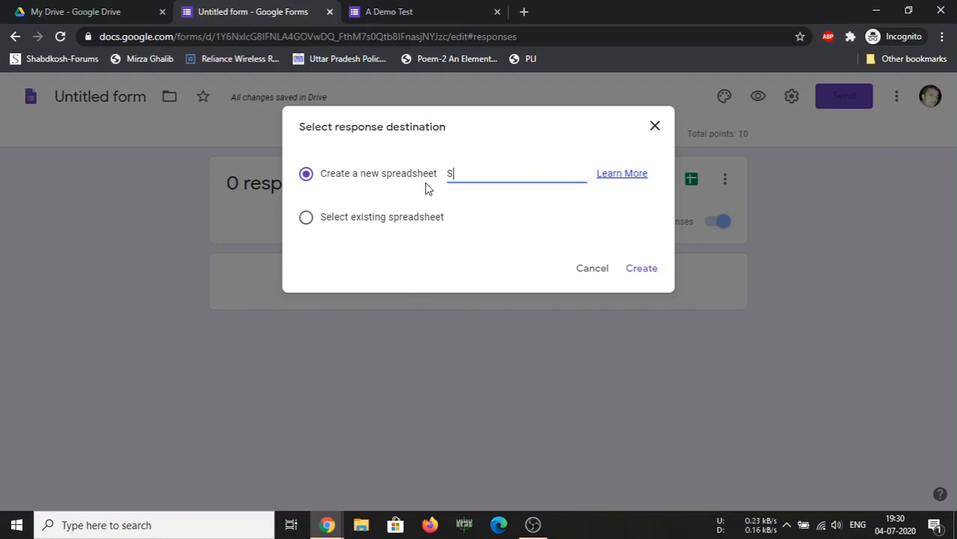
type(" Test")
left_click(451, 173)
key("BackSpace")
type("D")
left_click(641, 269)
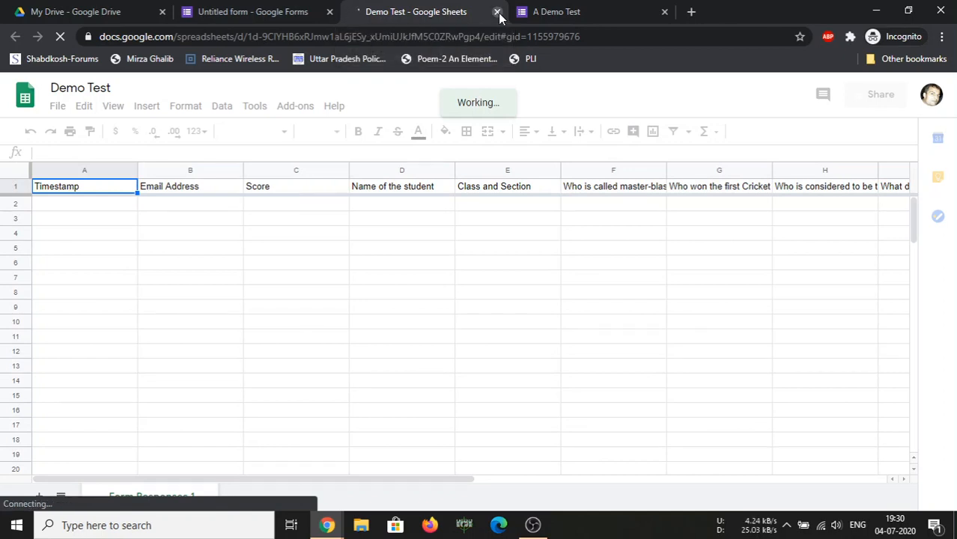
left_click(497, 12)
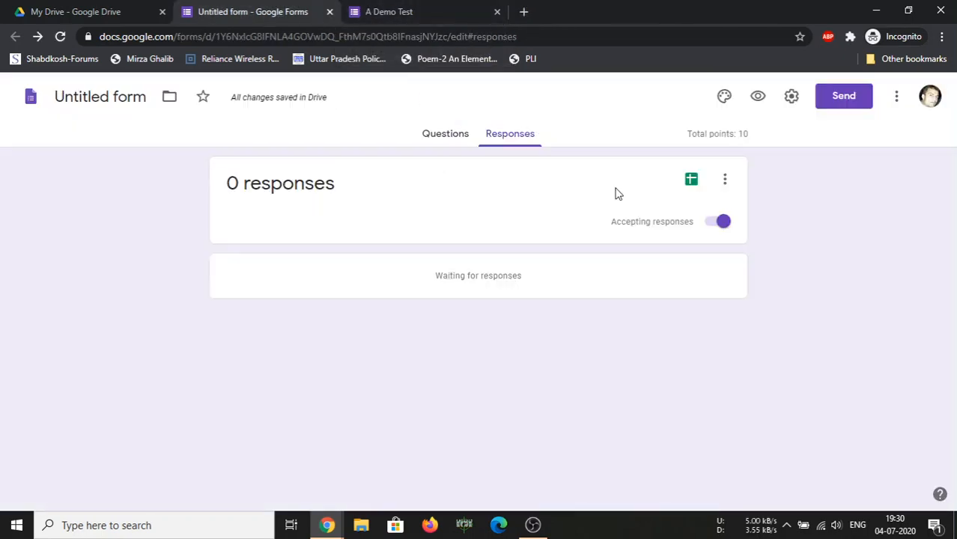
left_click(454, 138)
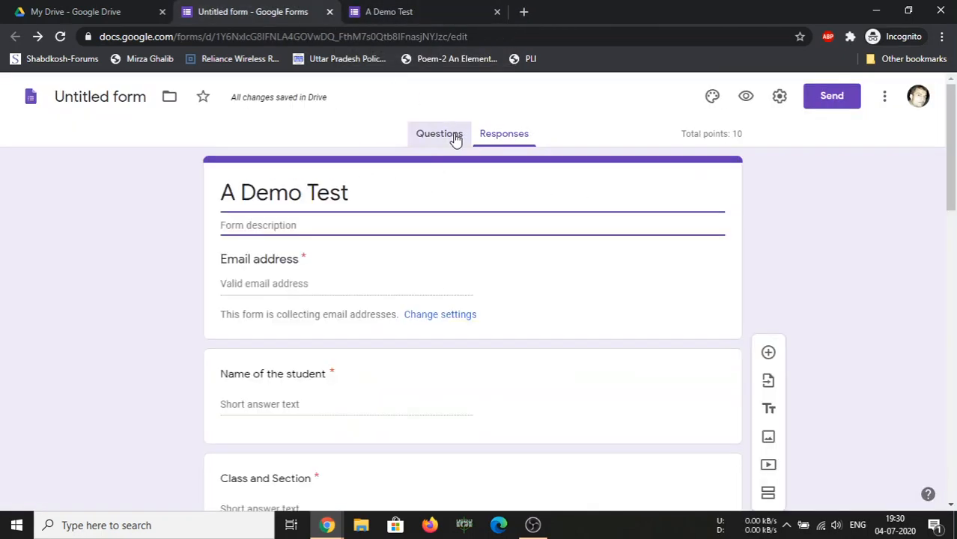
scroll(398, 299, "down", 4)
scroll(397, 298, "up", 5)
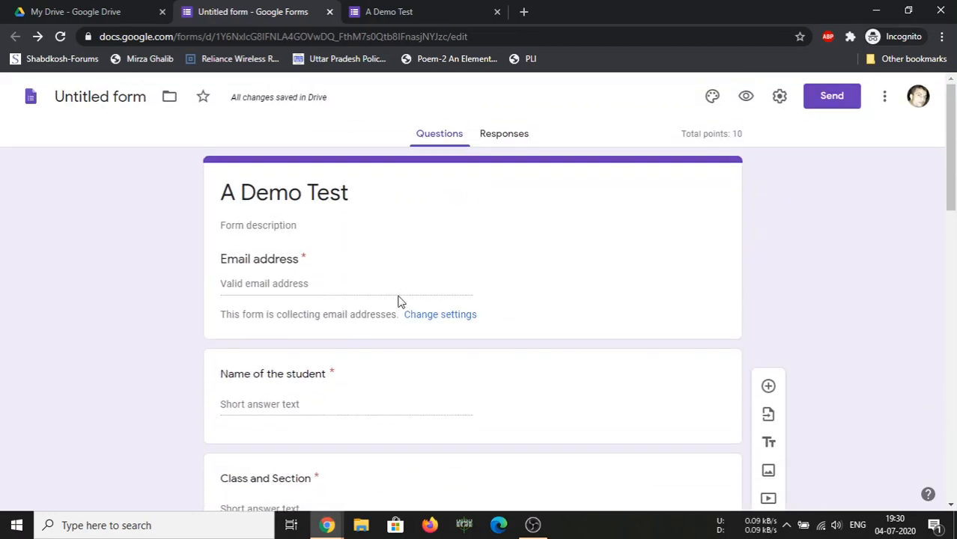
left_click(755, 97)
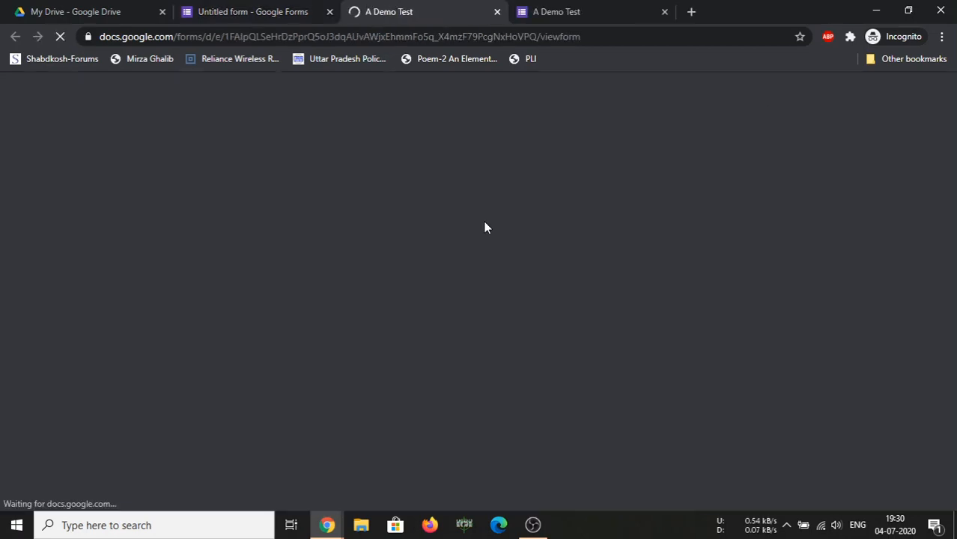
scroll(489, 227, "down", 5)
scroll(489, 230, "down", 5)
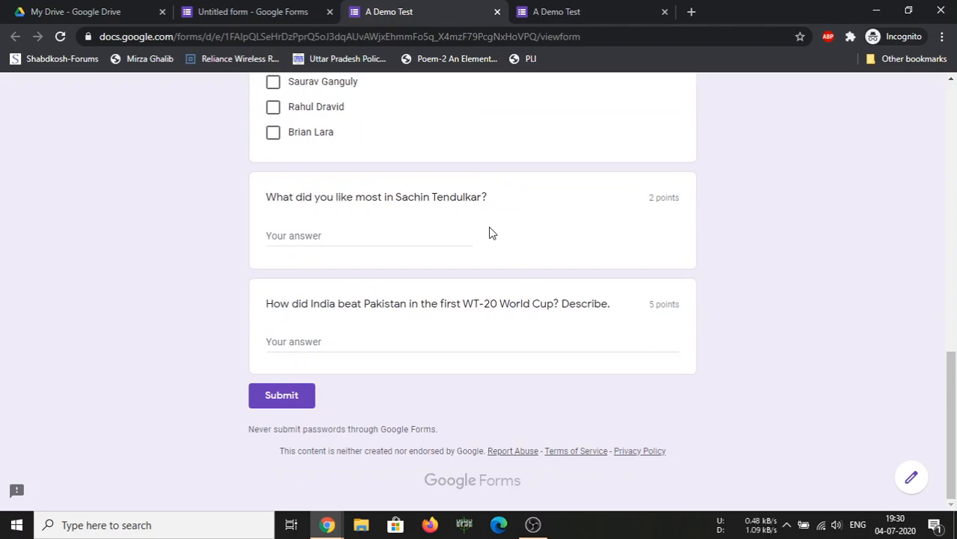
scroll(489, 232, "up", 10)
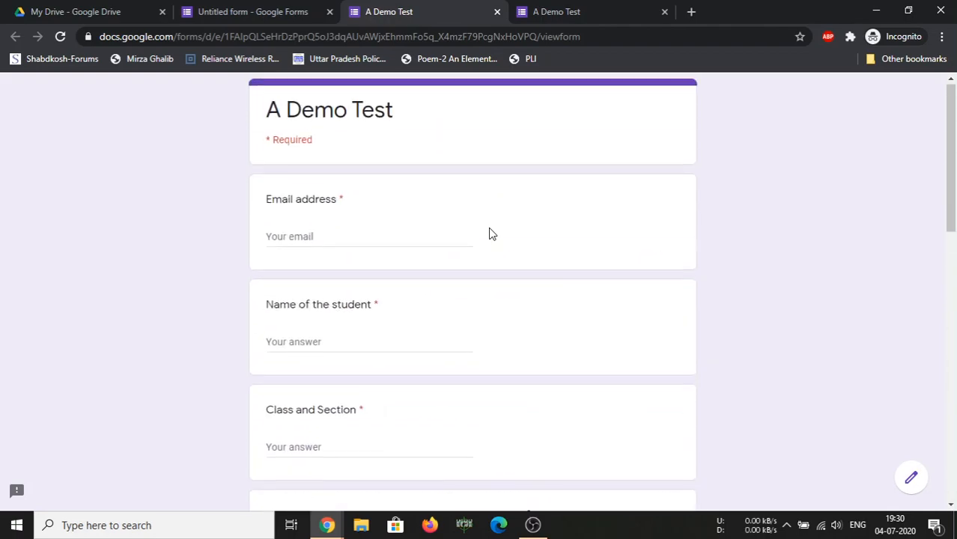
left_click(496, 12)
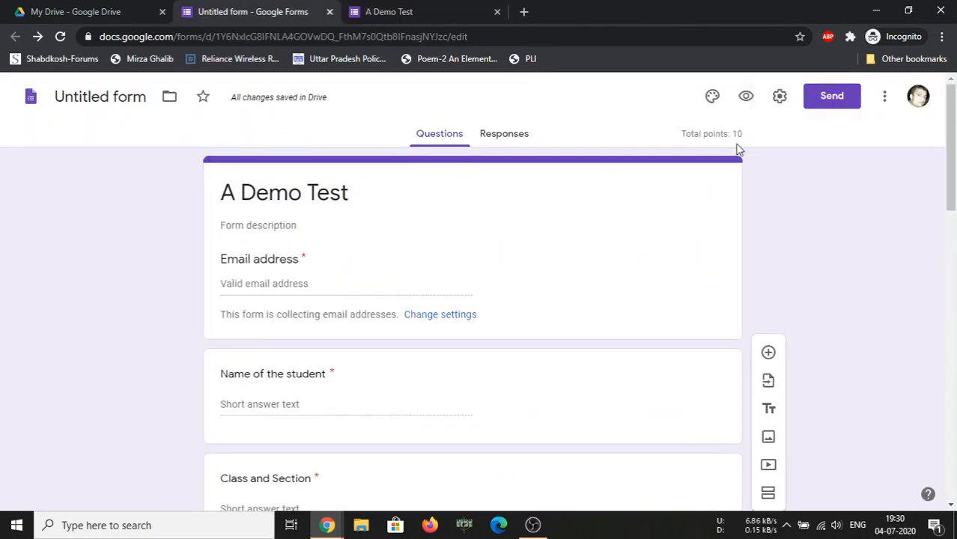
Copy the quiz's shortened forms.gle link from the Send dialog, with Shorten URL ticked
left_click(829, 96)
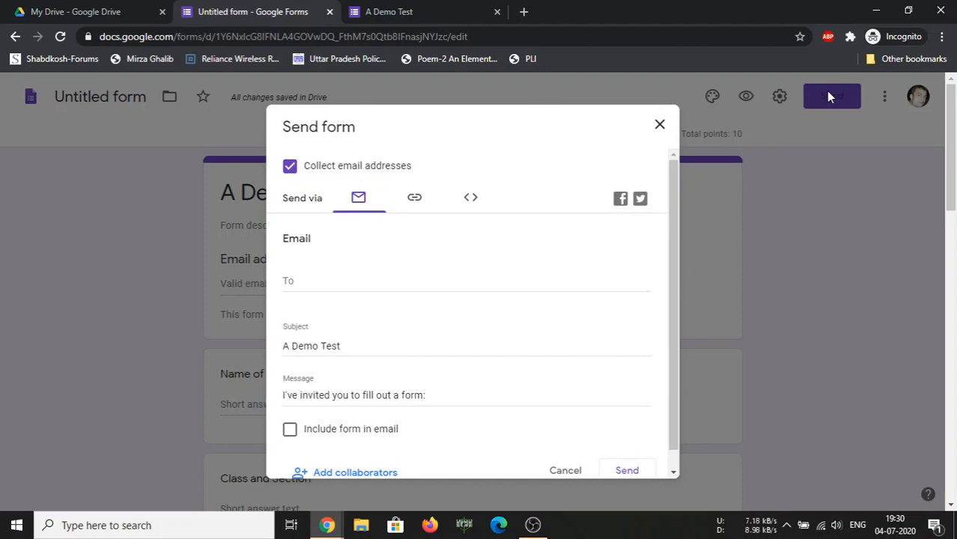
left_click(303, 282)
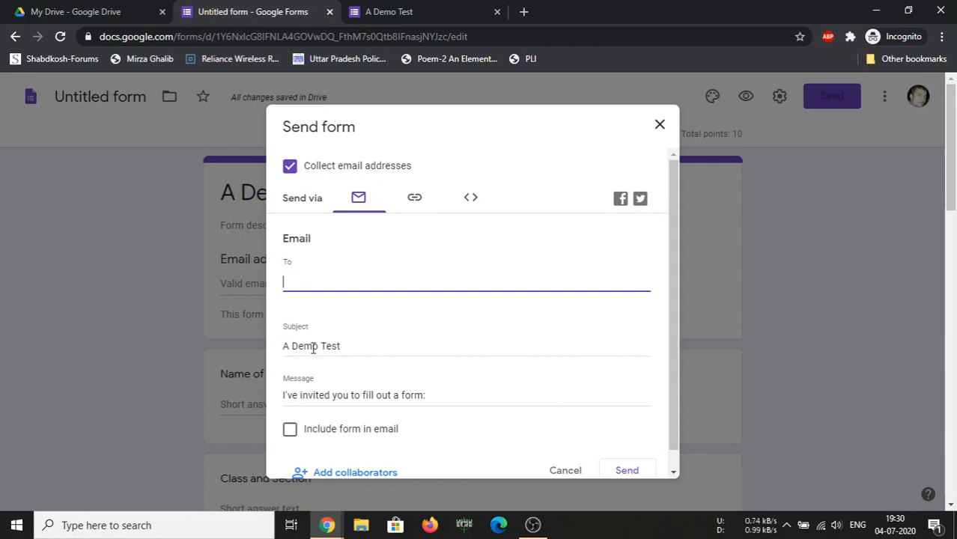
scroll(318, 367, "down", 1)
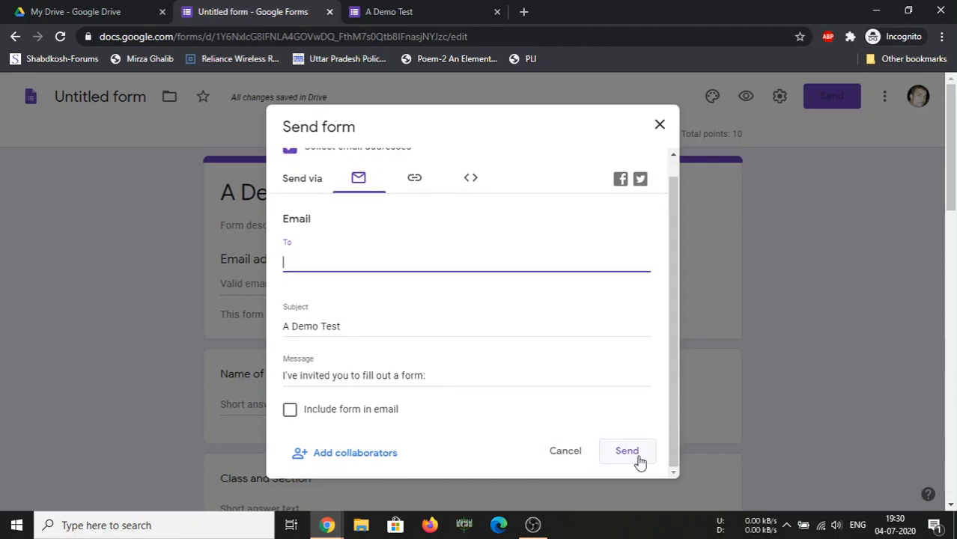
scroll(432, 295, "up", 1)
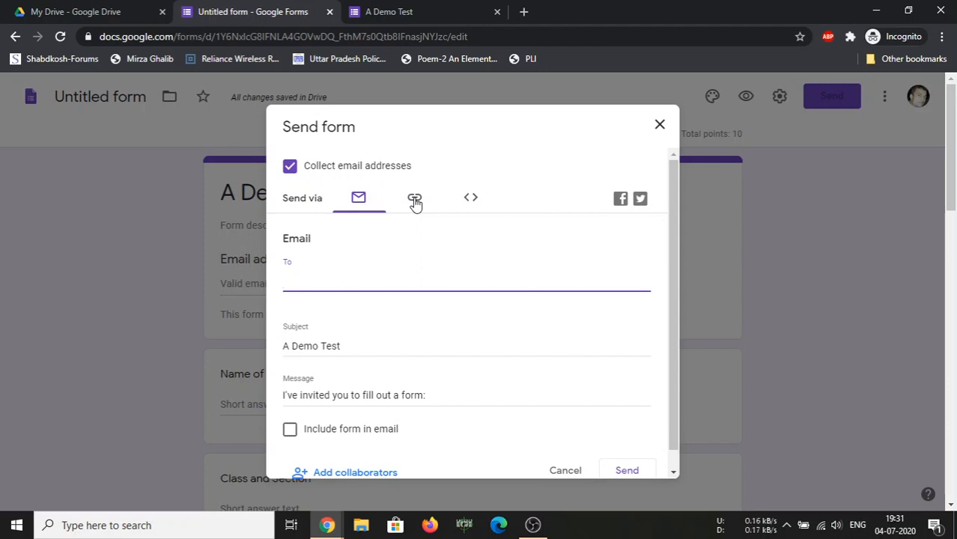
left_click(415, 201)
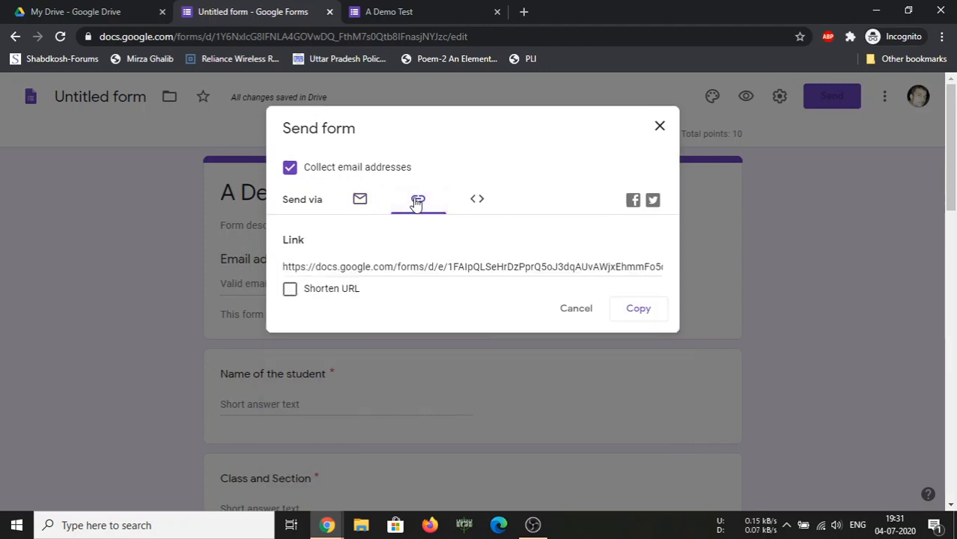
left_click(392, 267)
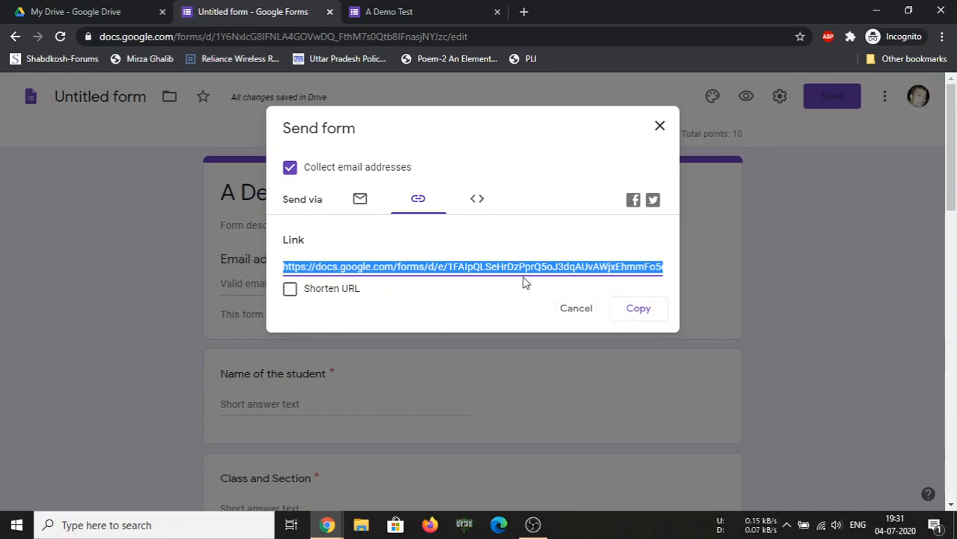
left_click(343, 292)
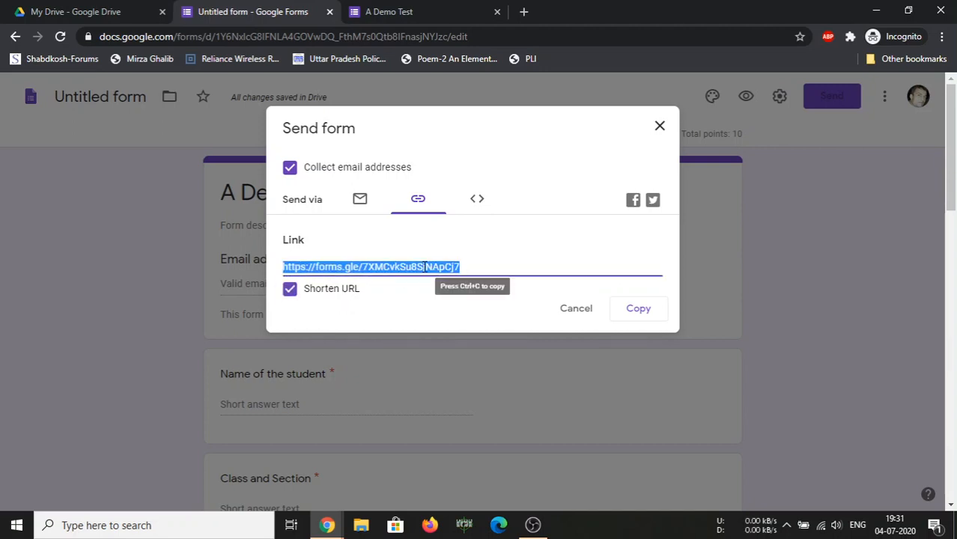
left_click(639, 310)
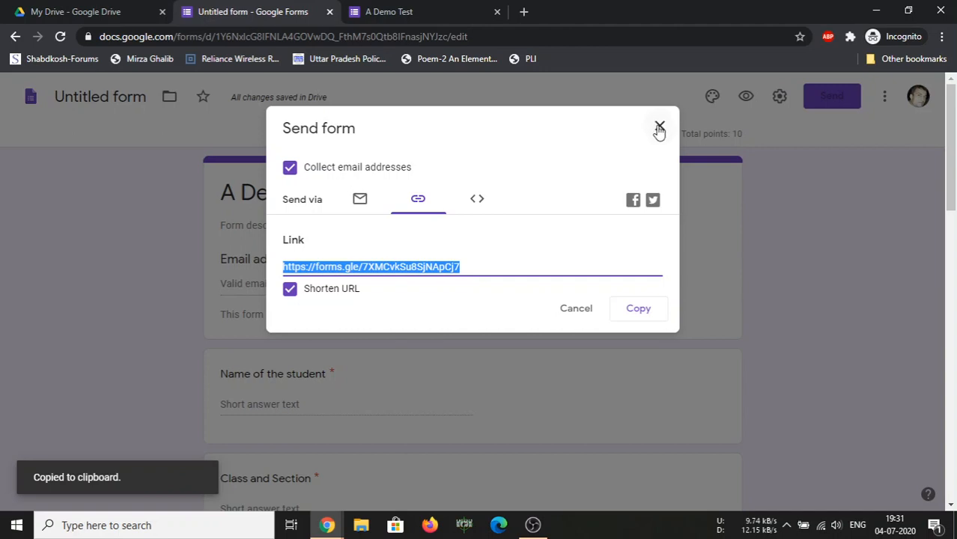
left_click(659, 127)
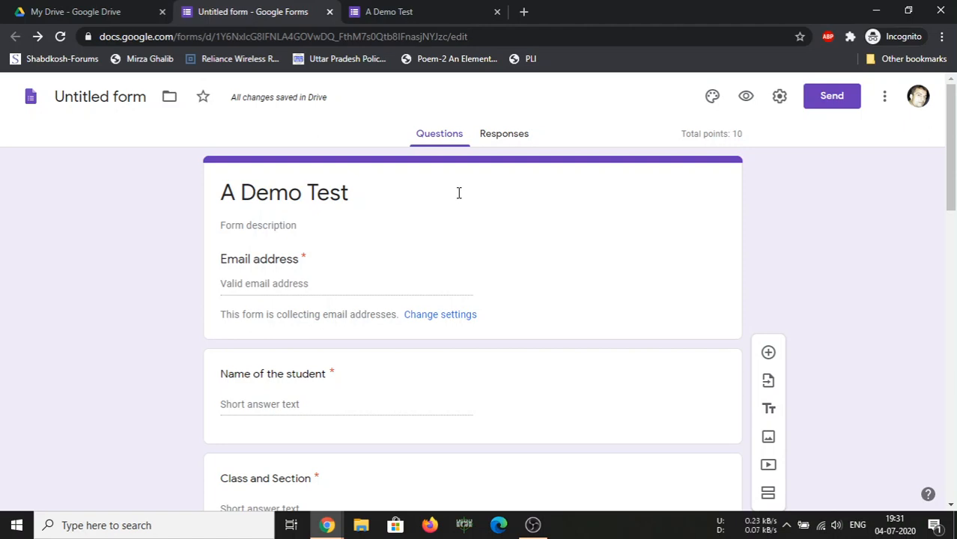
Load the live 'A Demo Test' quiz in a new tab from the copied forms.gle link
left_click(524, 12)
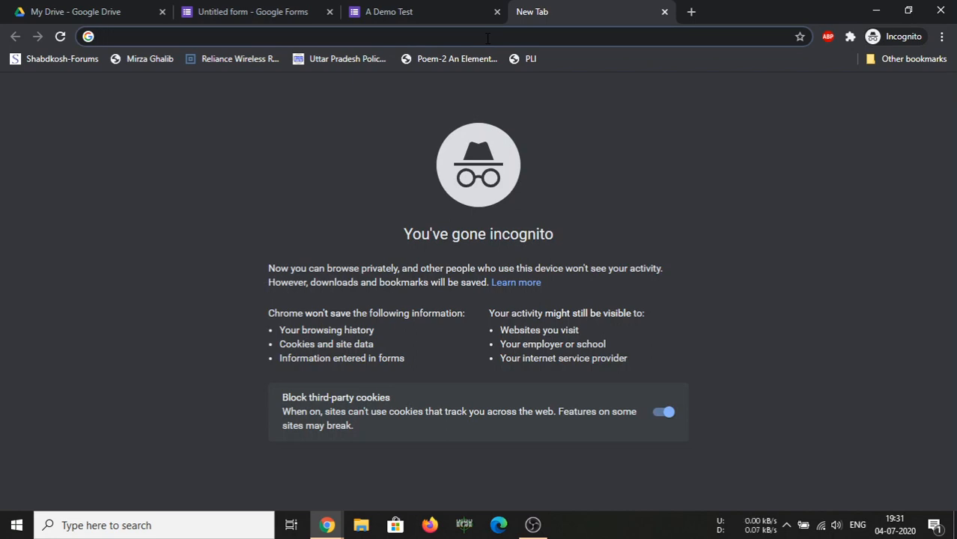
type("https://forms.gle/7XMCvkSu8SjNApCj7")
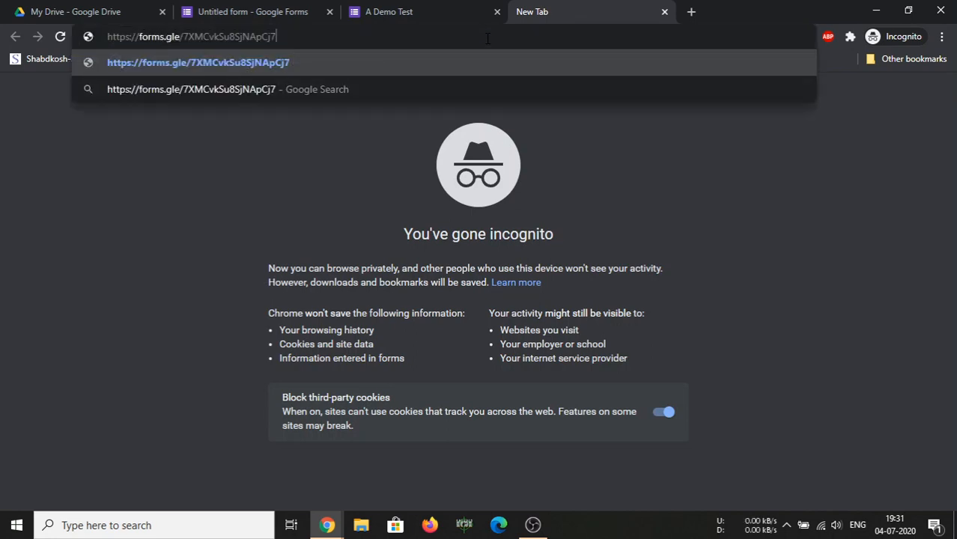
key("Return")
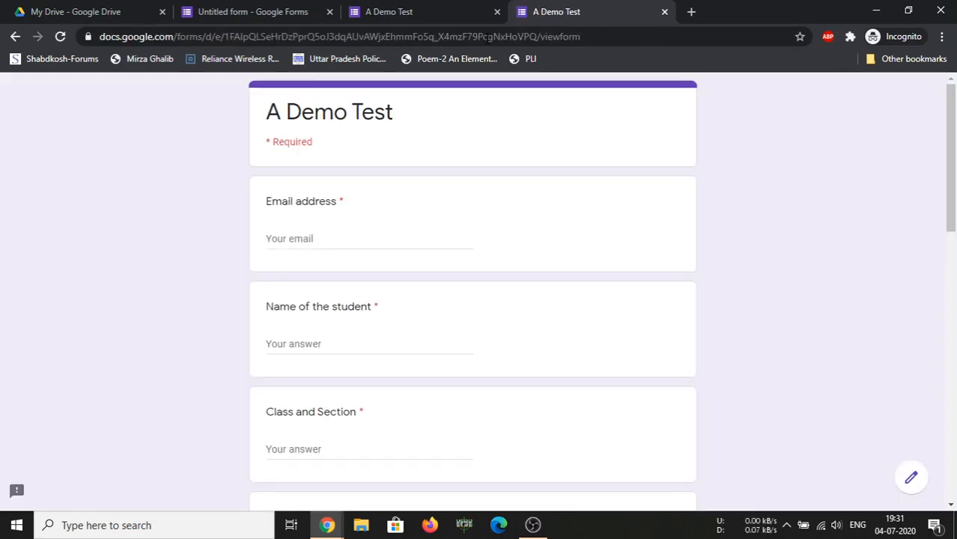
Enter the respondent's Gmail address and the student's full name, fixing typos
left_click(356, 240)
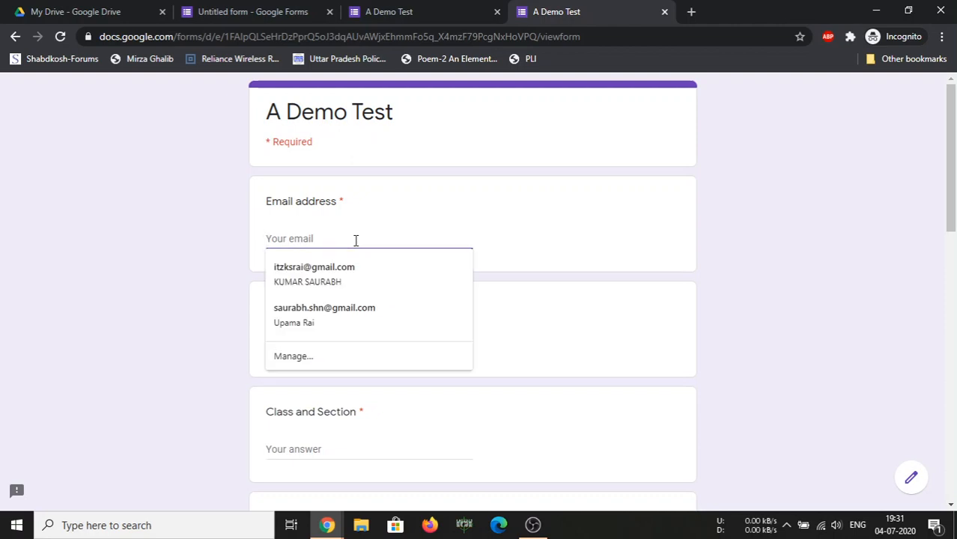
type("abc")
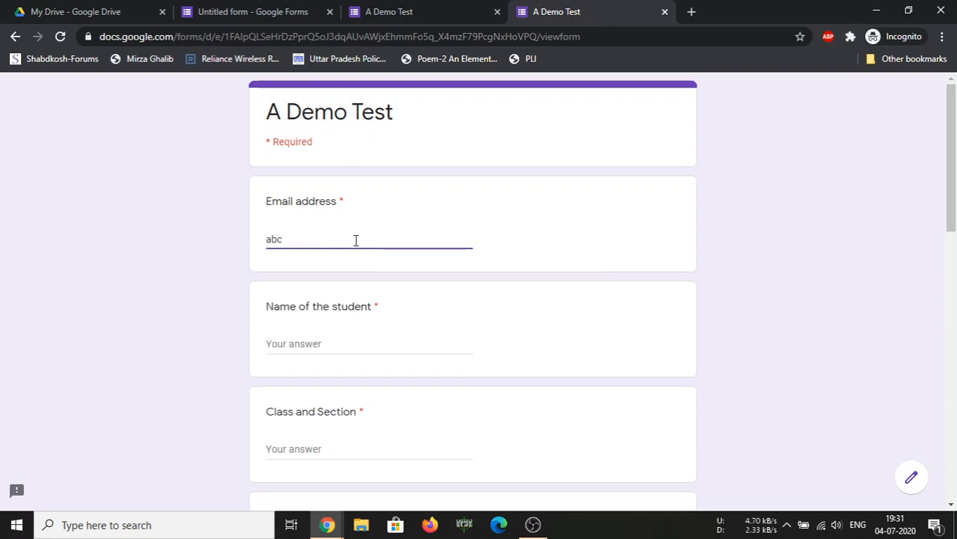
key("BackSpace")
key("BackSpace")
key("BackSpace")
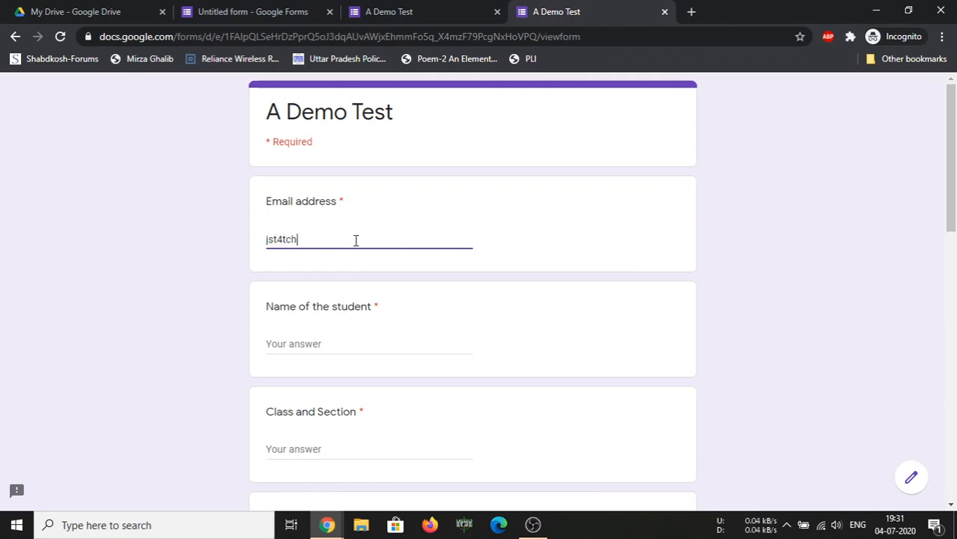
left_click(318, 343)
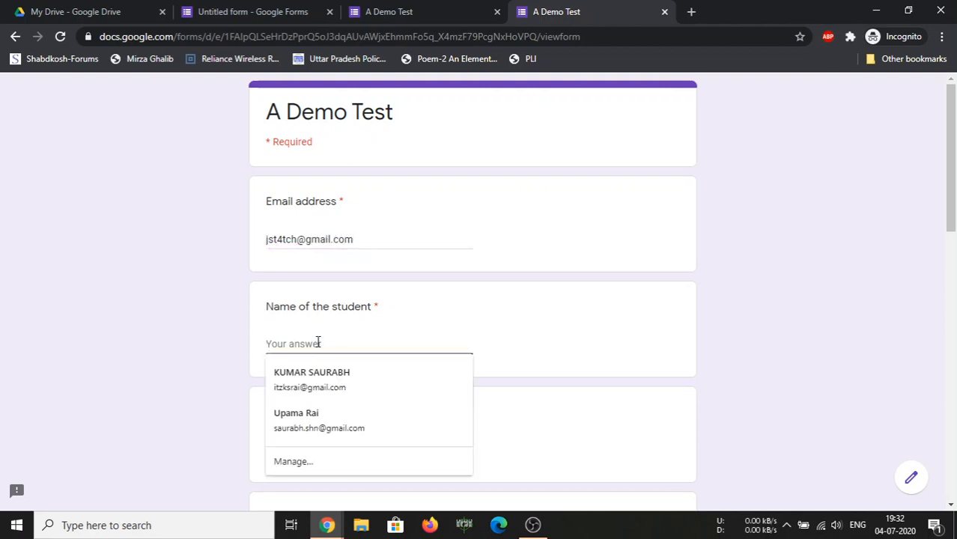
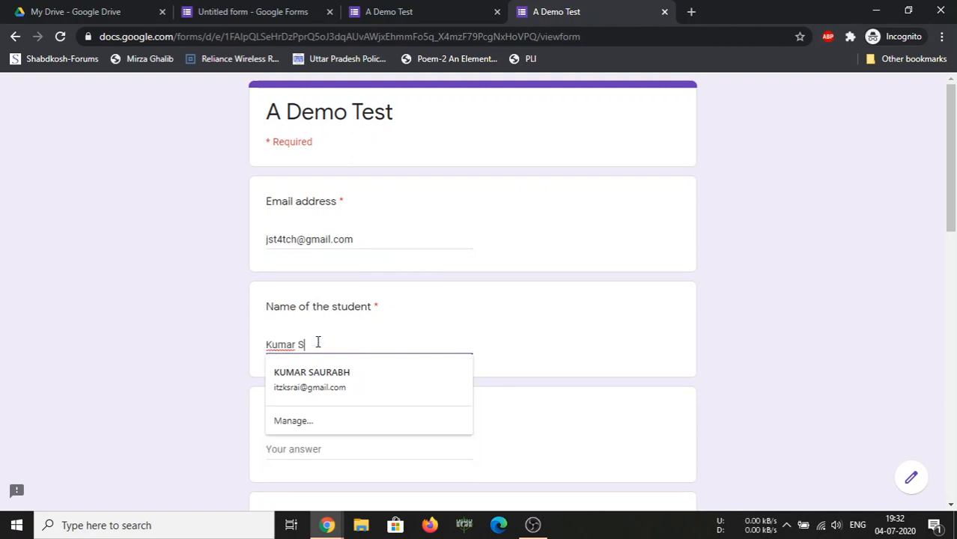
scroll(282, 385, "down", 3)
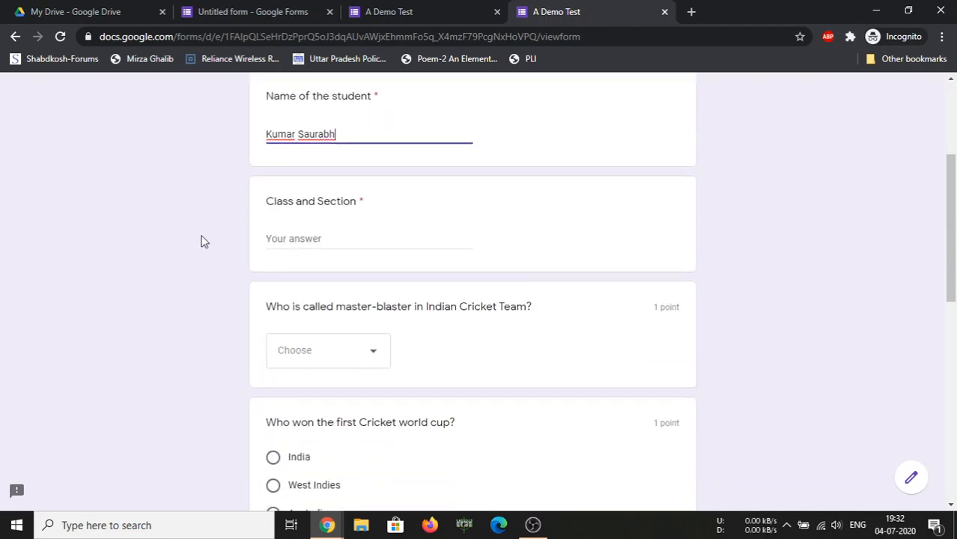
Answer class and section 12 A and choose Sachin Tendulkar as the master-blaster
left_click(294, 241)
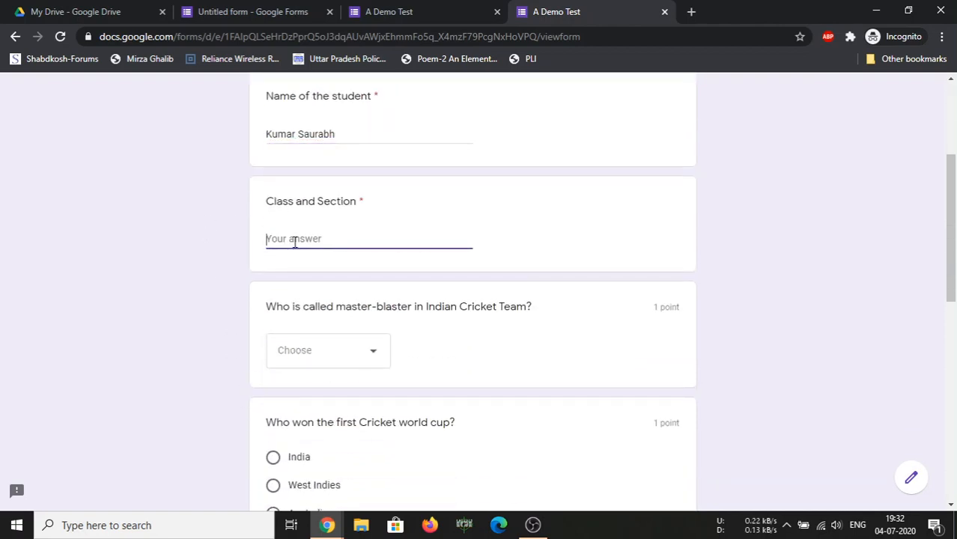
type("12 A")
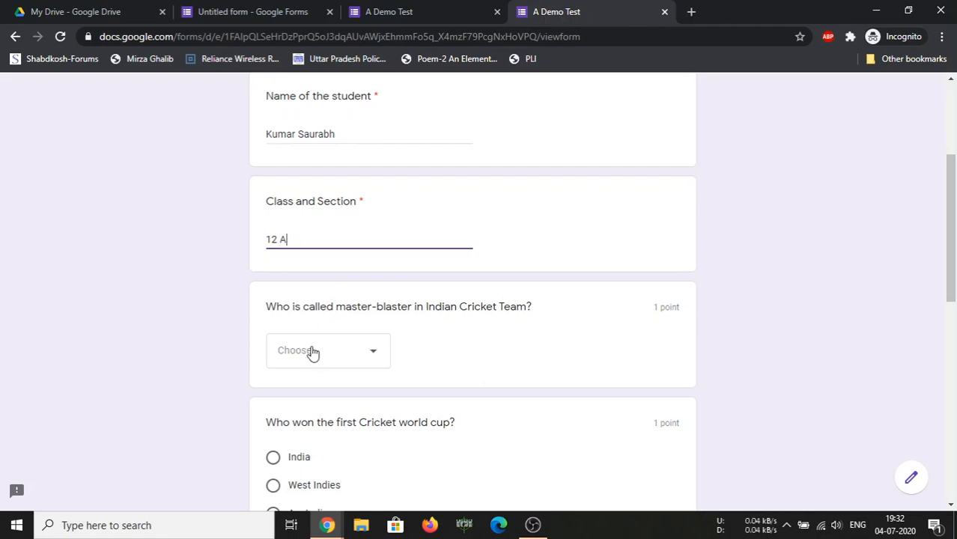
left_click(363, 361)
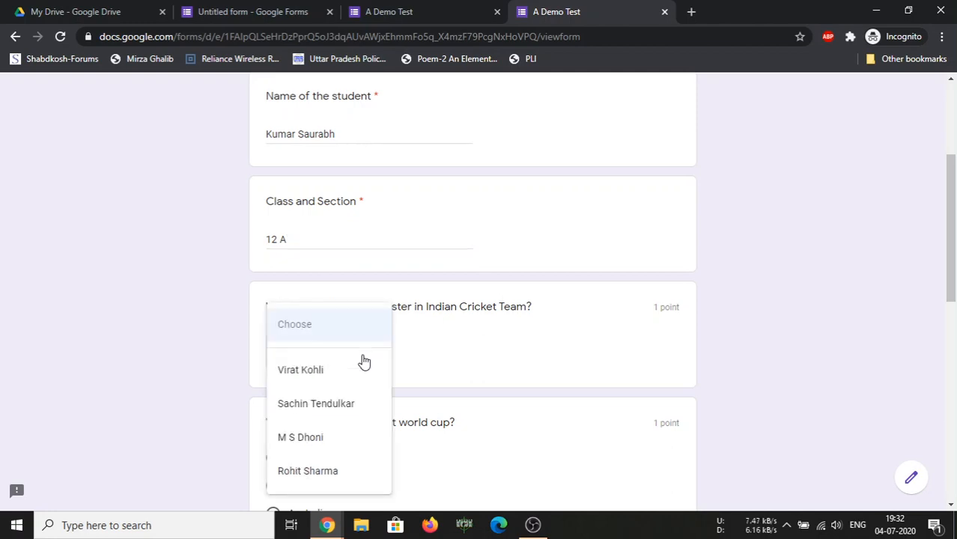
left_click(543, 348)
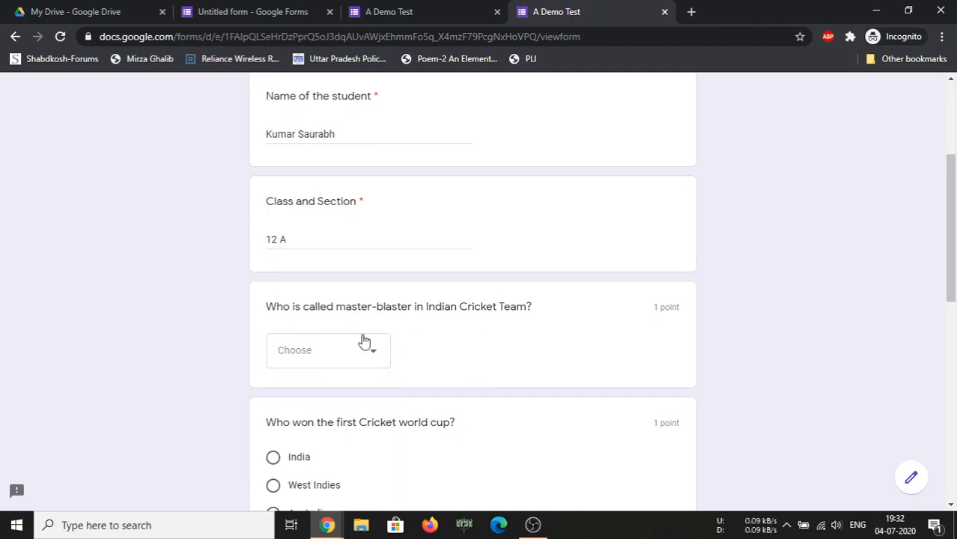
left_click(346, 351)
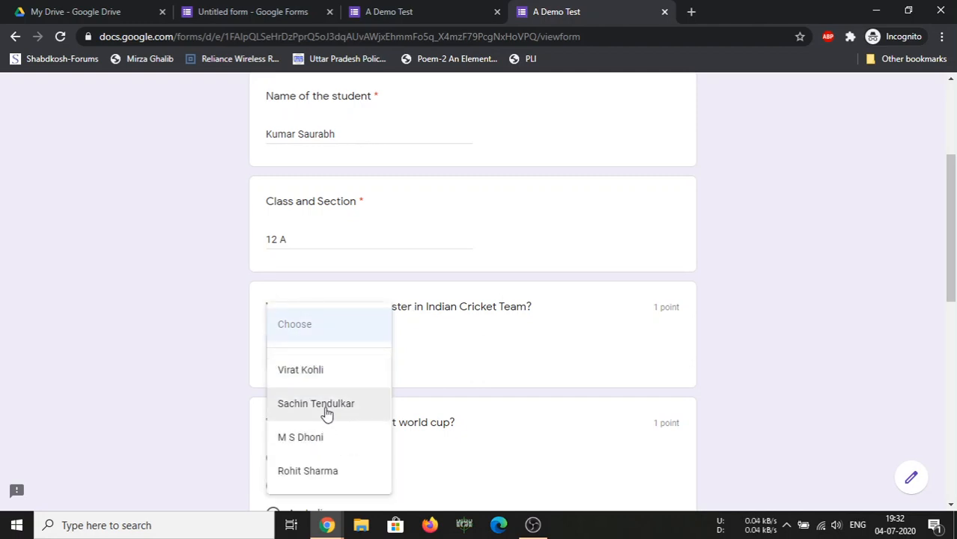
left_click(326, 409)
scroll(322, 337, "down", 2)
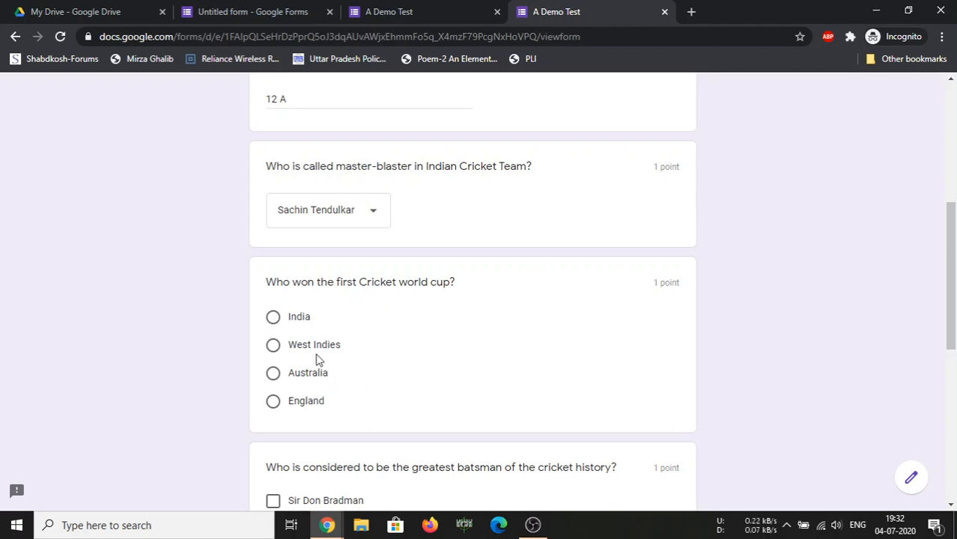
Select India for the first World Cup and tick Brian Lara as greatest batsman
left_click(294, 320)
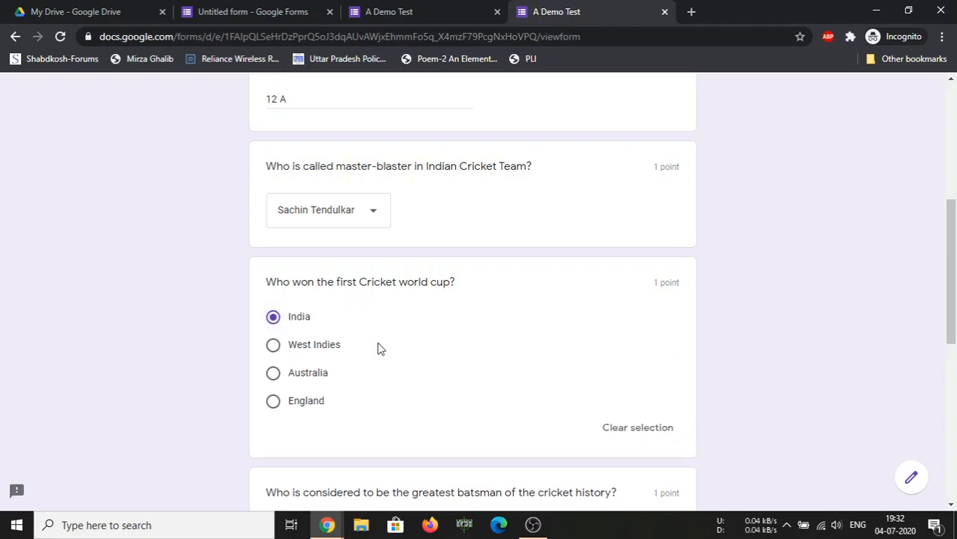
scroll(379, 345, "down", 2)
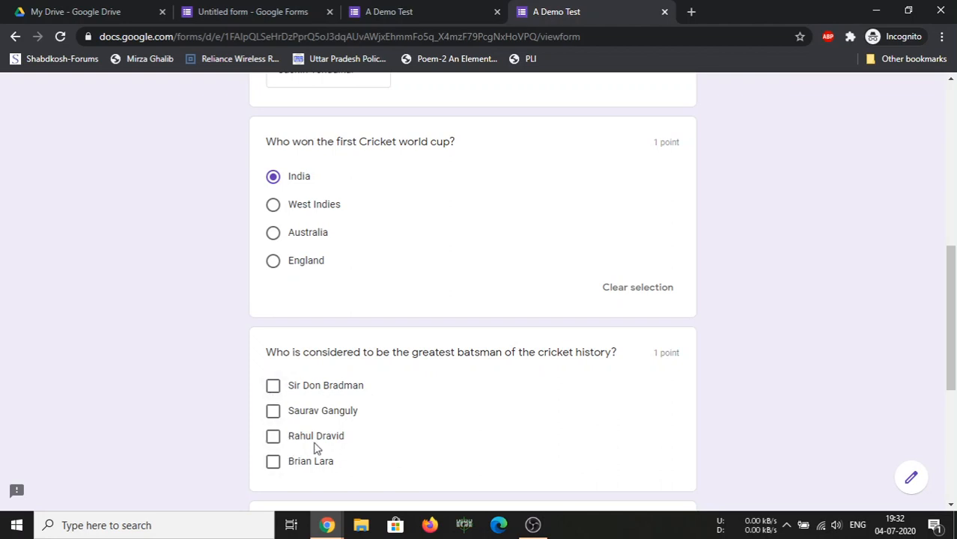
left_click(274, 462)
scroll(354, 465, "down", 4)
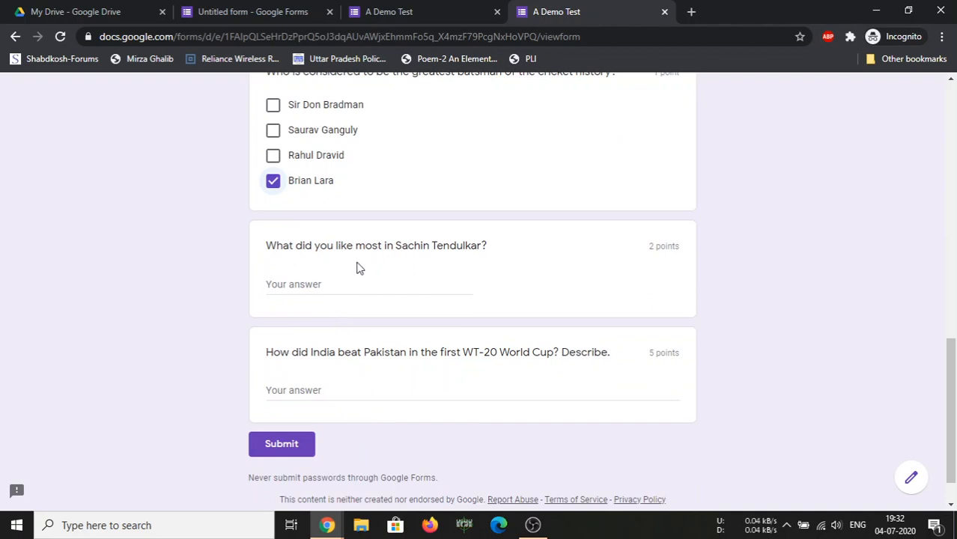
Write the Sachin Tendulkar answer and the WT-20 World Cup answer about India beating Australia
left_click(344, 287)
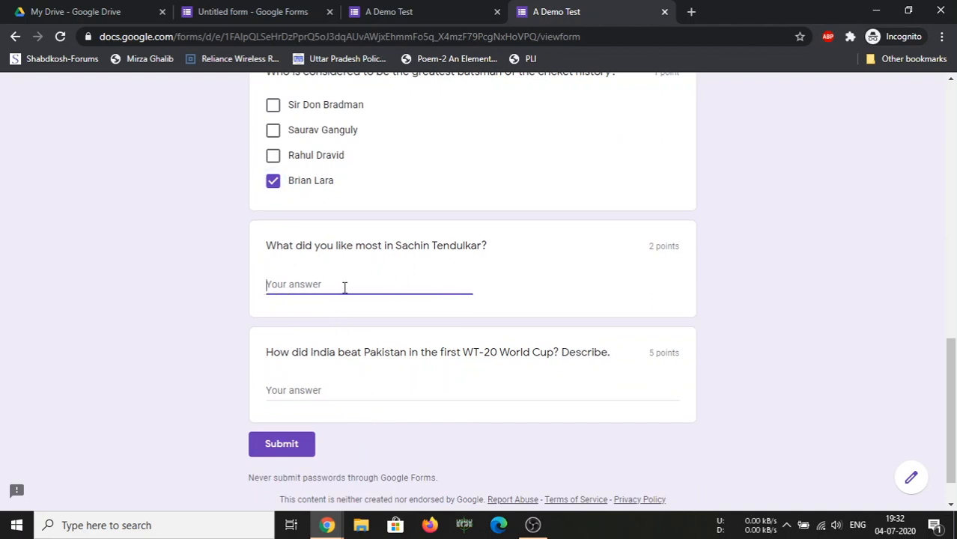
type("His modesty, his style of pla")
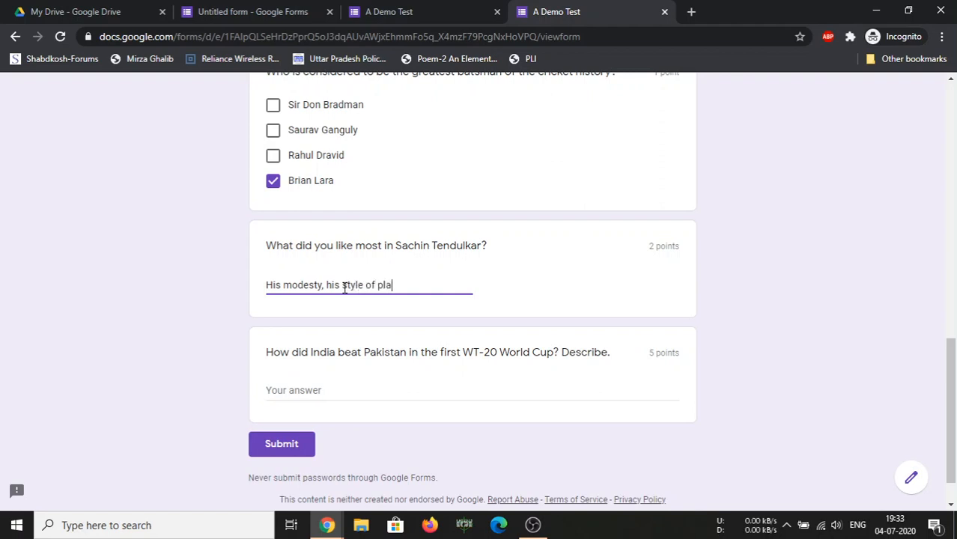
type("y, his dedicati")
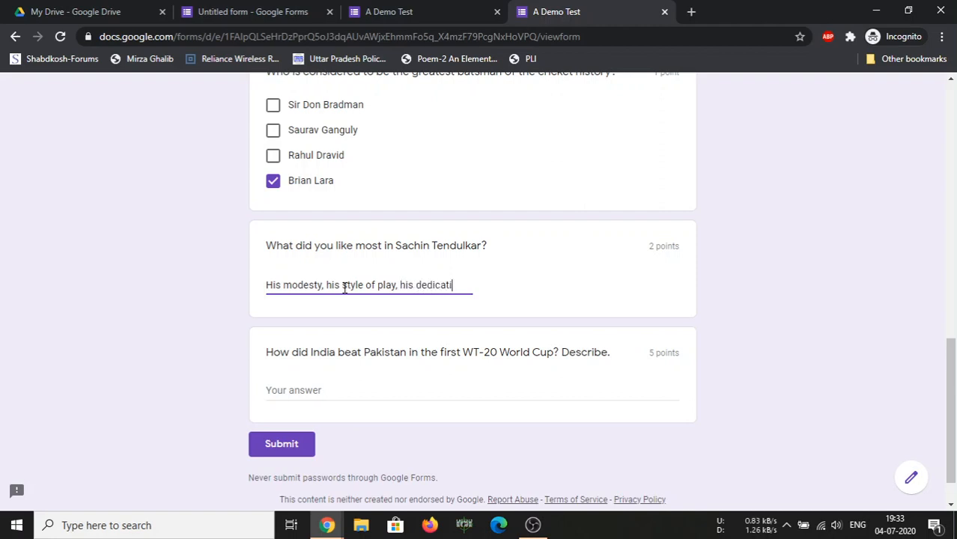
type("on.")
left_click(332, 390)
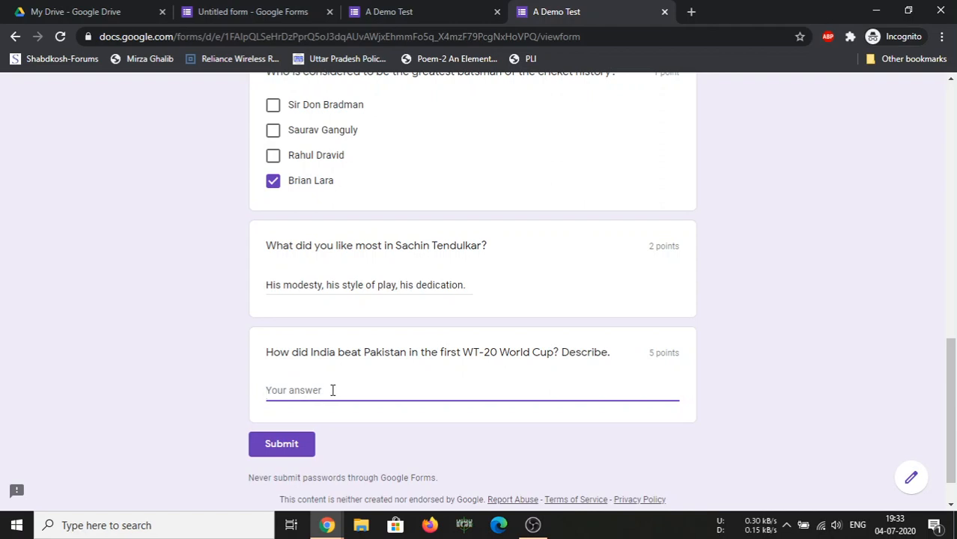
type("It starded")
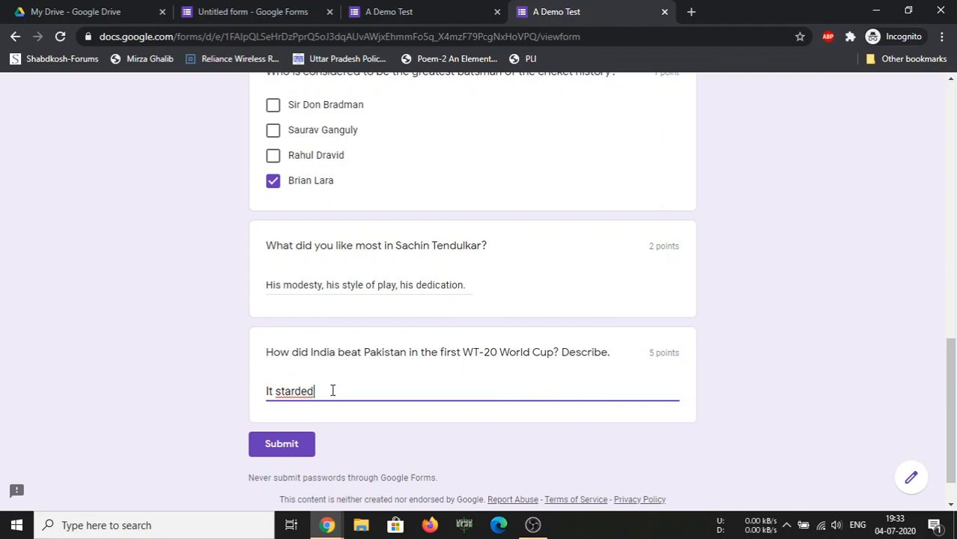
key("BackSpace")
key("BackSpace")
type("ted from India beating")
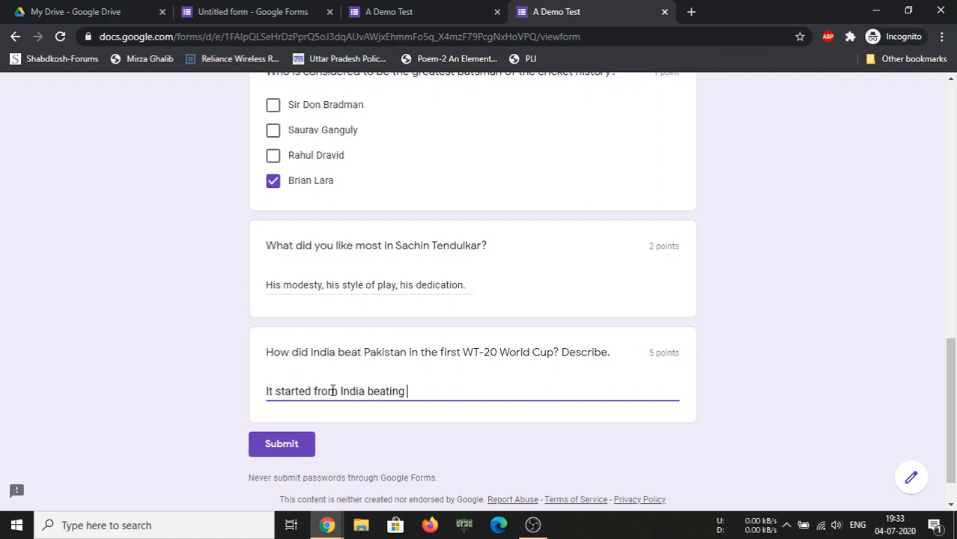
type(" Australia in the")
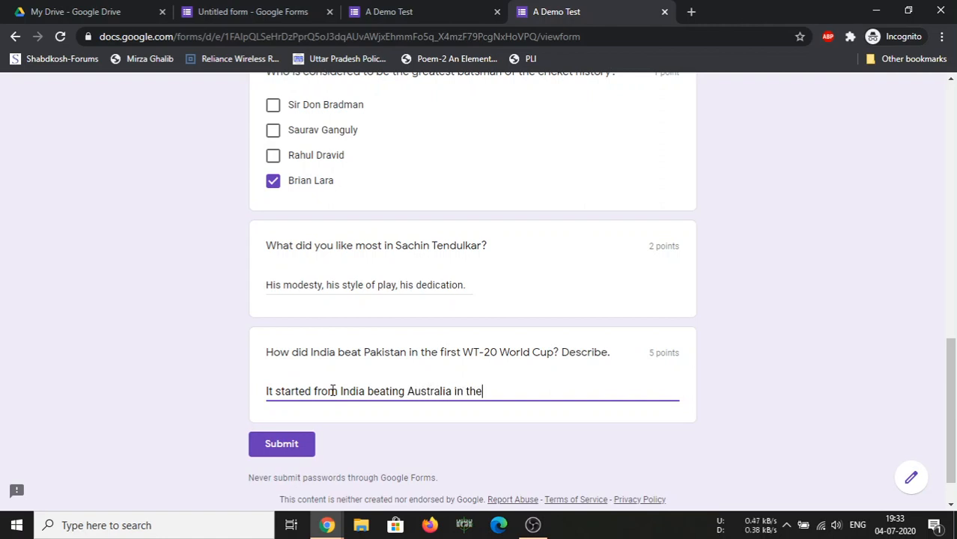
type(" semi finals")
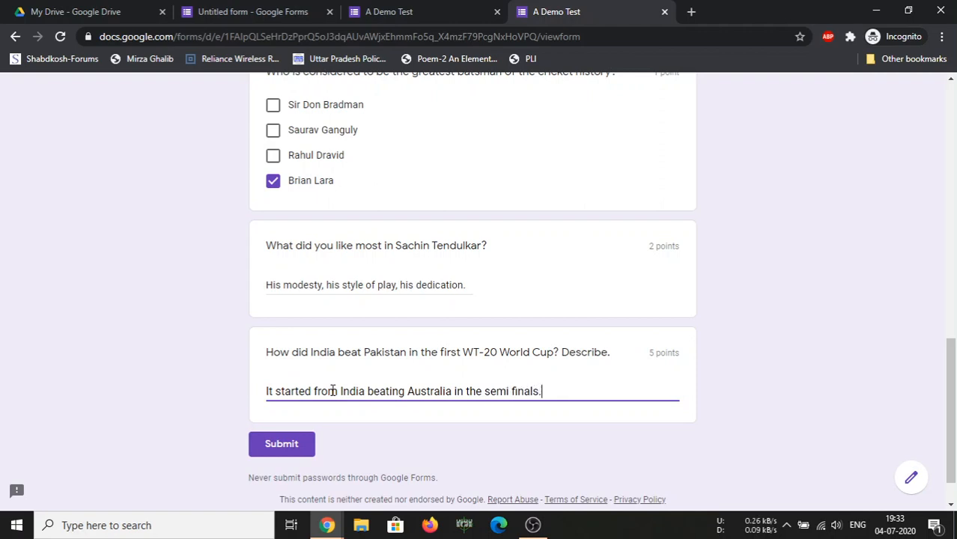
type("......................")
Submit the response and reload the quiz from the shared forms.gle link
left_click(263, 454)
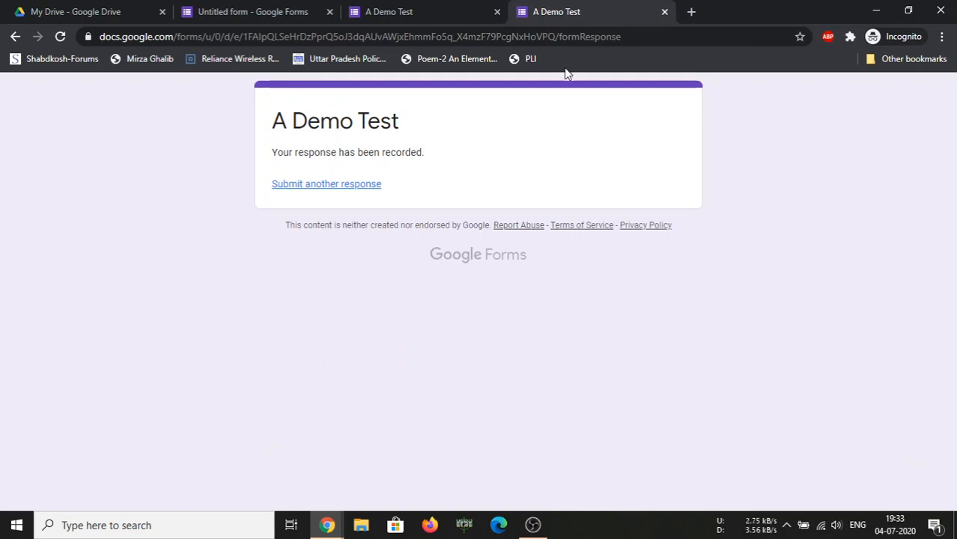
left_click(558, 37)
type("https://forms.gle/7XMCvkSu8SjNApCj7")
key("Return")
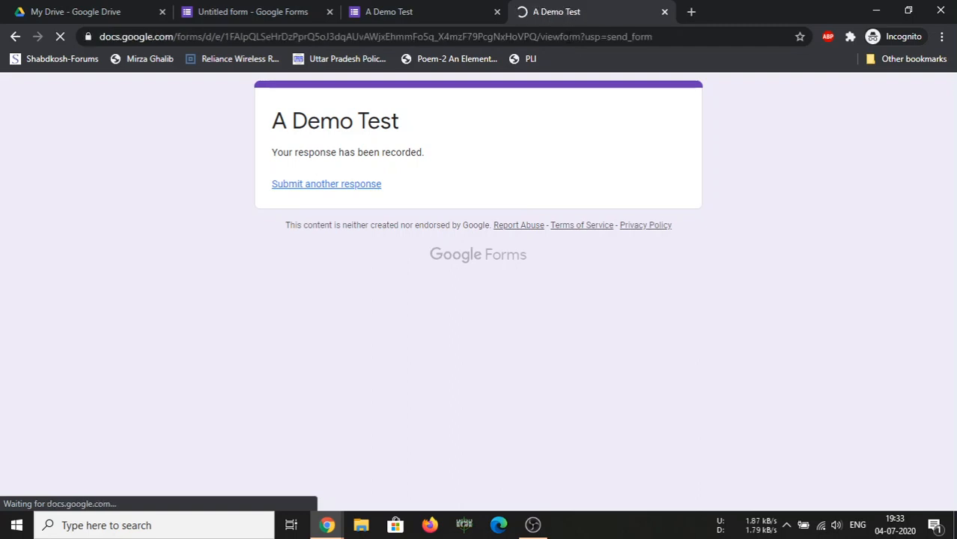
Enter a Hotmail e-mail address, the student's name and class 12 in the second response
left_click(315, 236)
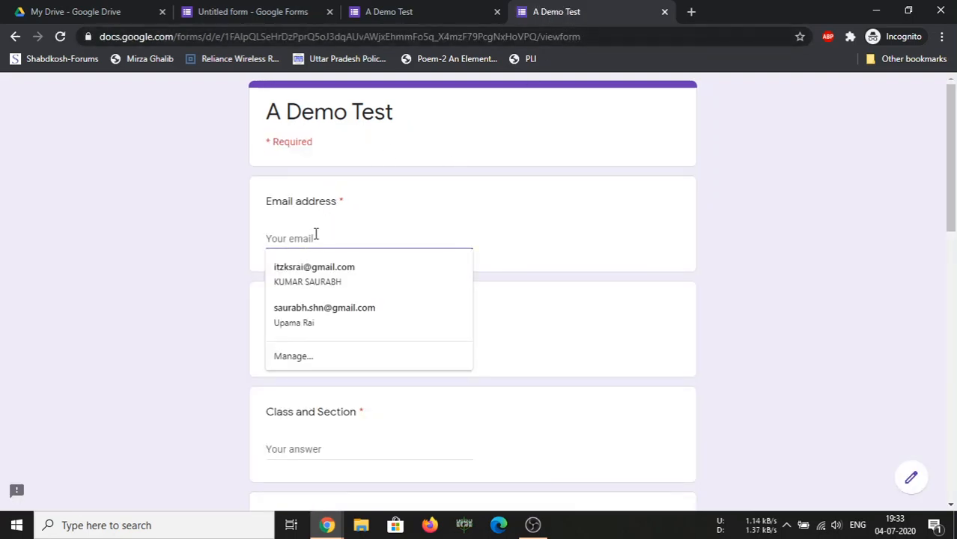
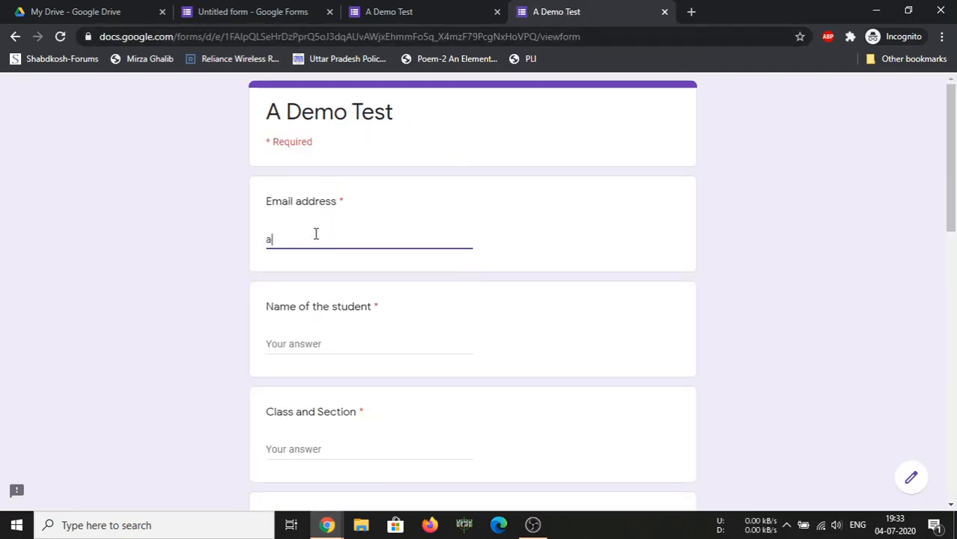
key("Tab")
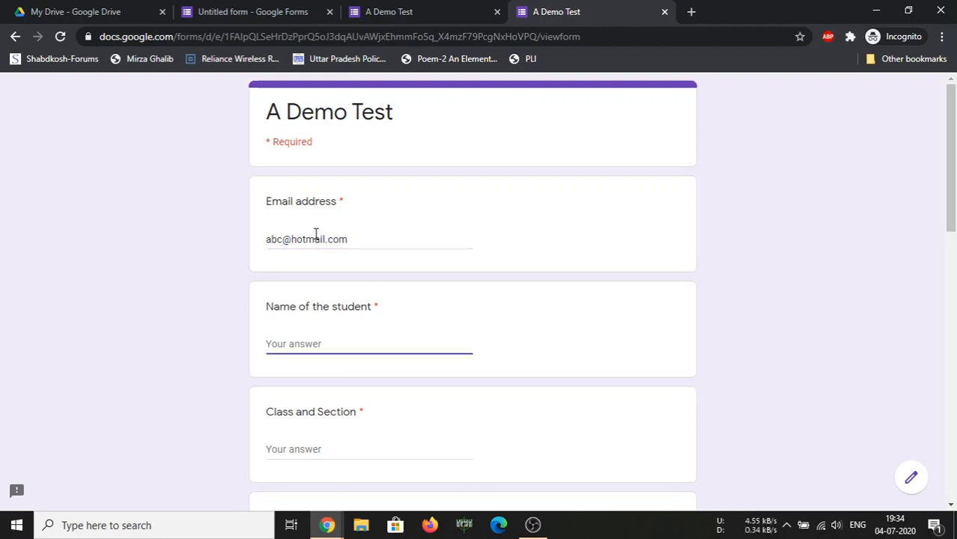
type("Abhishek")
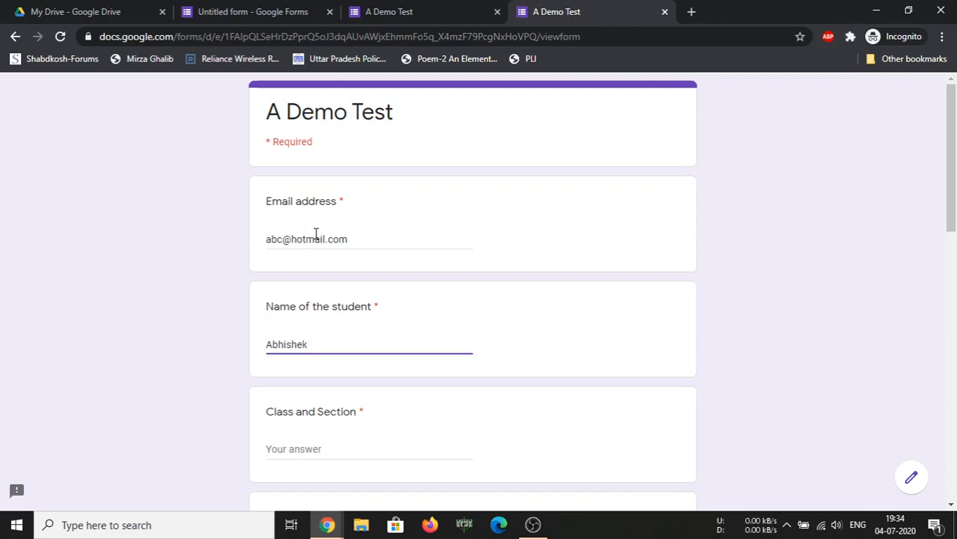
key("Tab")
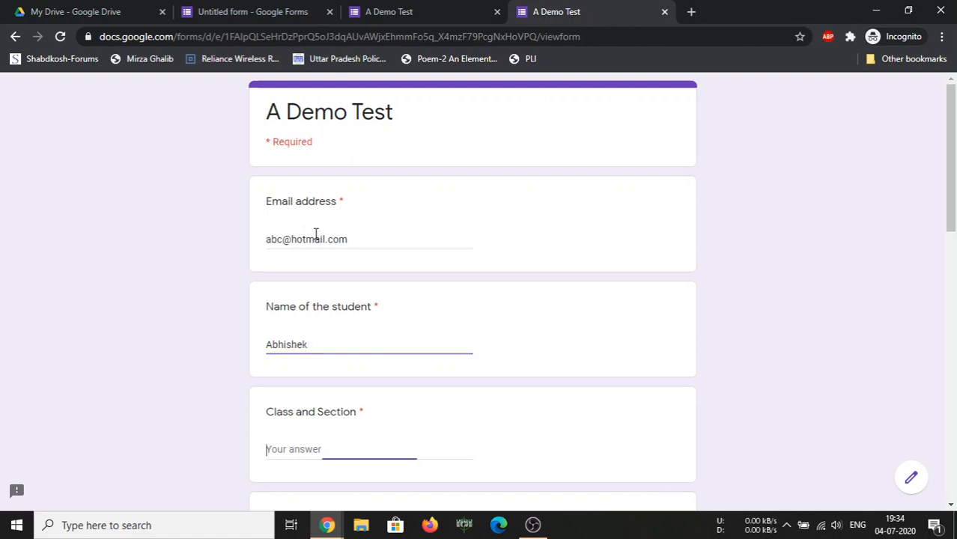
type("12 C")
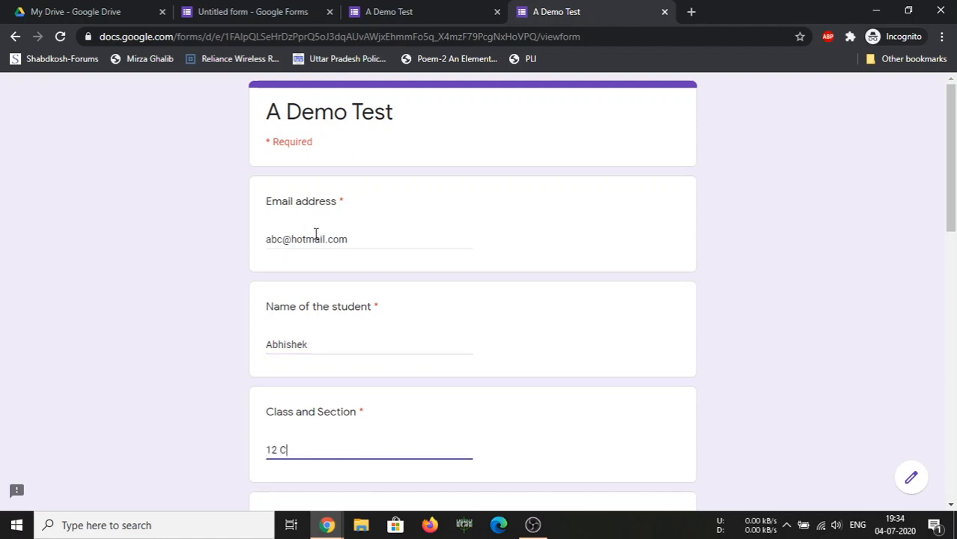
key("Tab")
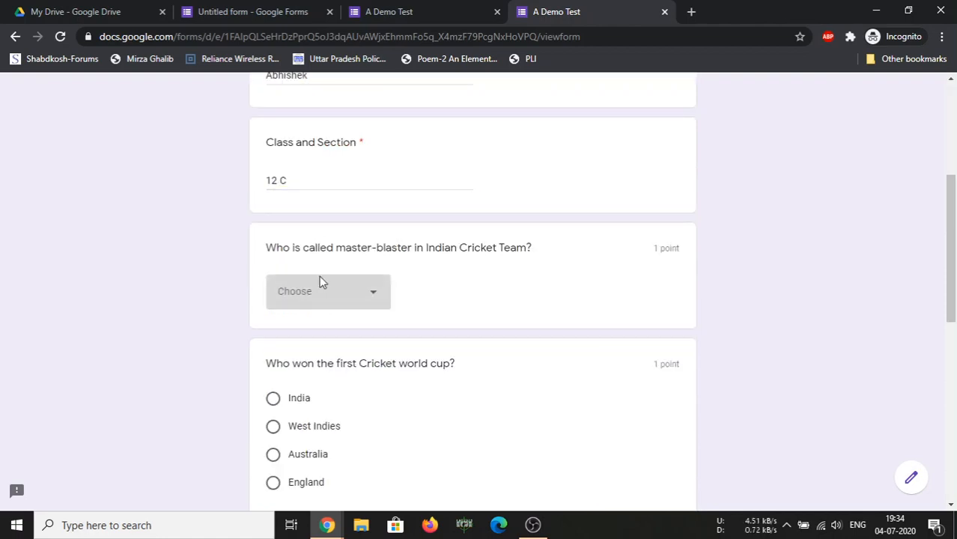
Choose Sachin Tendulkar, West Indies and Sir Don Bradman for the three cricket questions
left_click(319, 302)
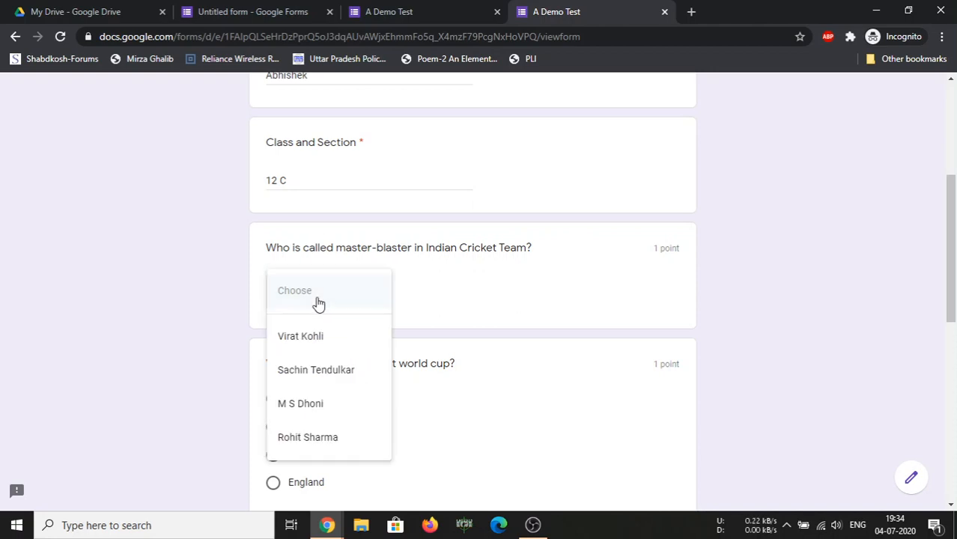
left_click(327, 367)
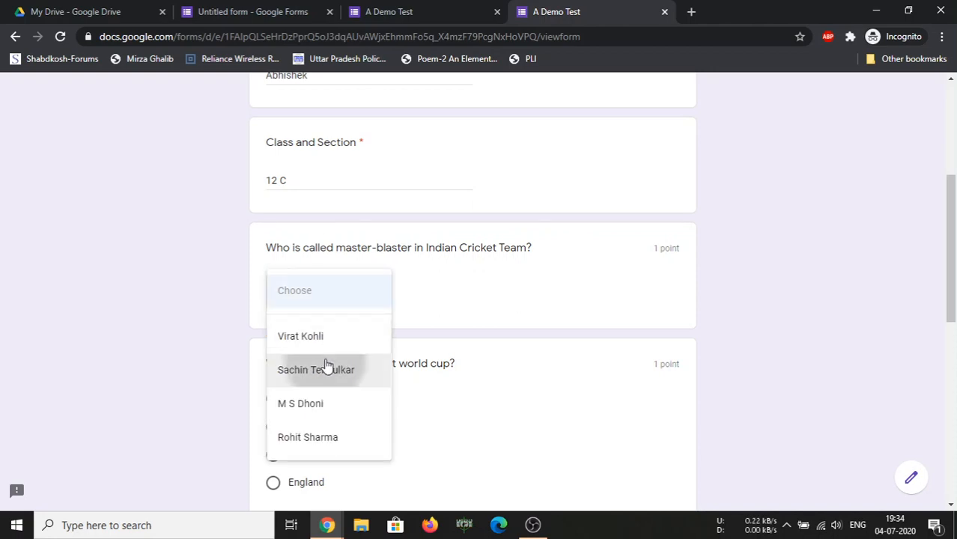
left_click(290, 431)
scroll(292, 445, "down", 4)
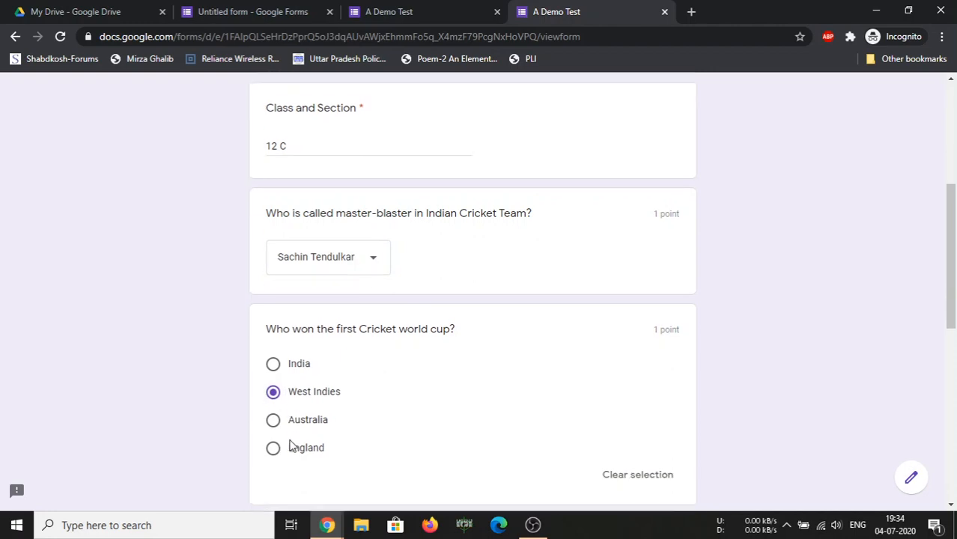
left_click(318, 335)
scroll(317, 338, "down", 3)
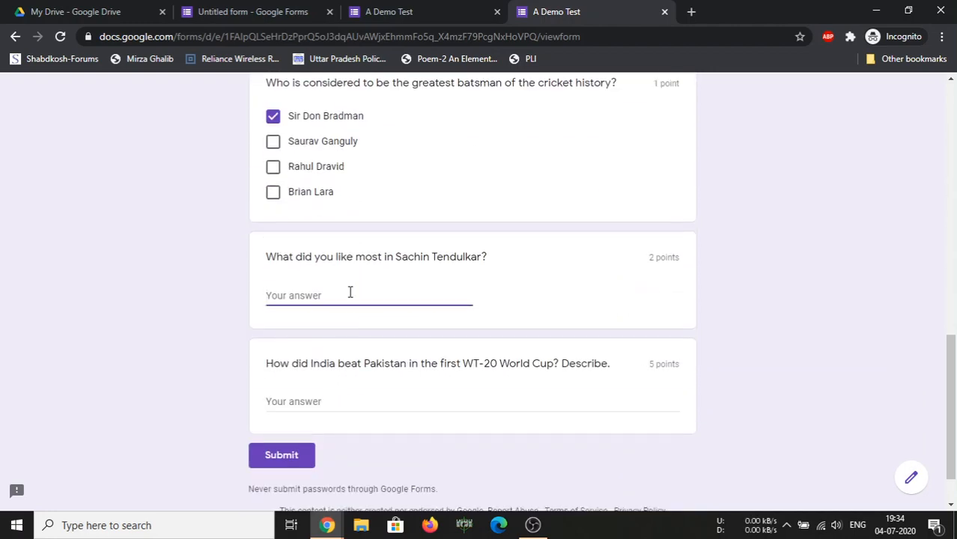
Fill both written answers with placeholder text and submit the second response
type("kjhdifhkjsdbkjdsc adscjsdc")
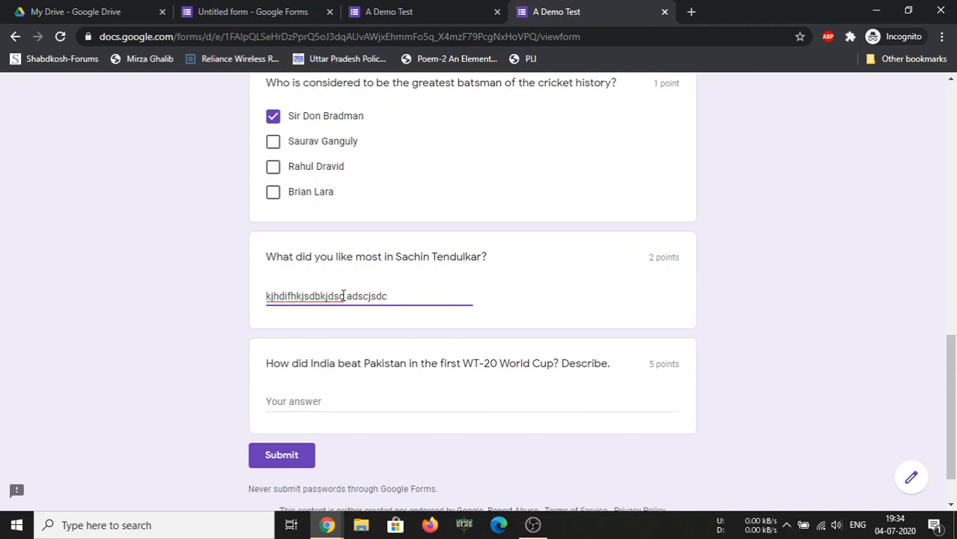
left_click(340, 400)
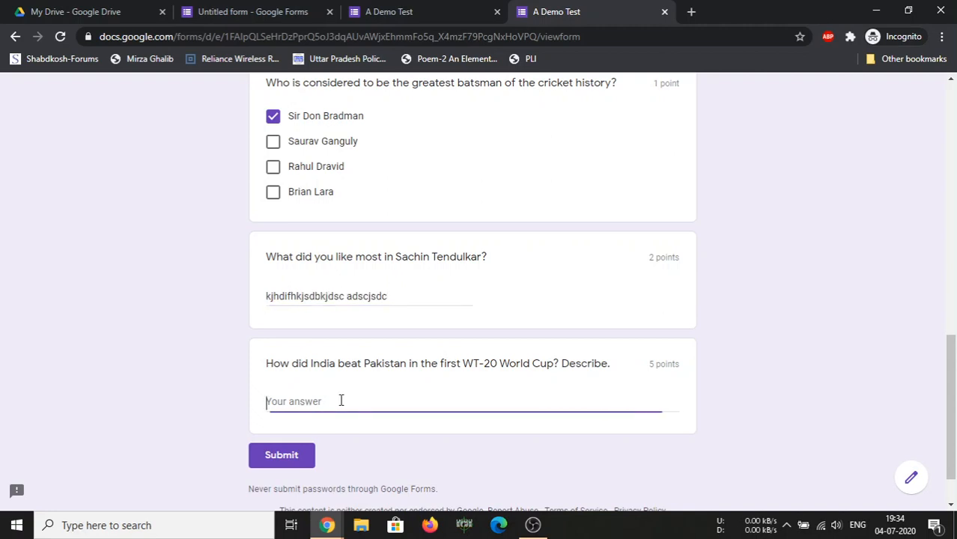
type("sdkasdjbkjbjasdc adsabkjdasc adskljj")
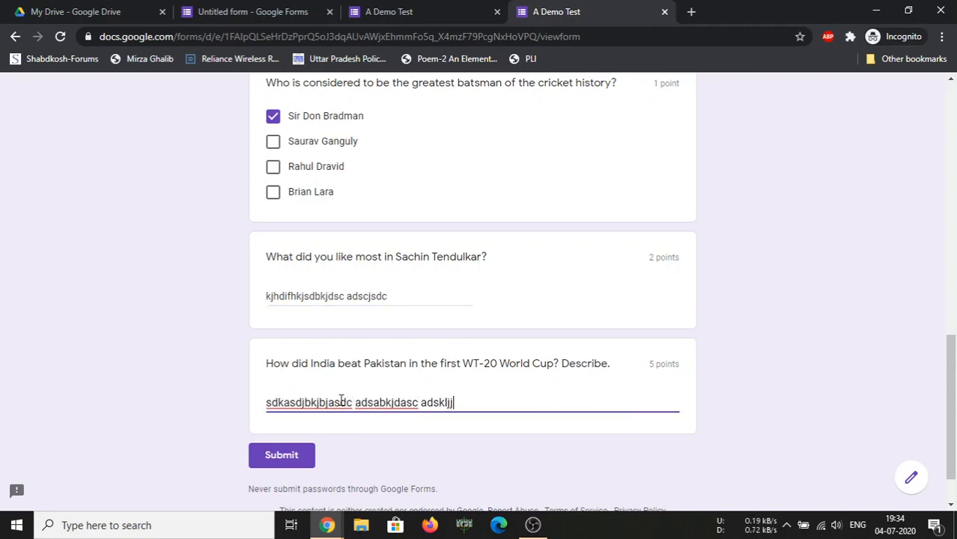
type("ads adsljsdcbbae  fiadsc adskj")
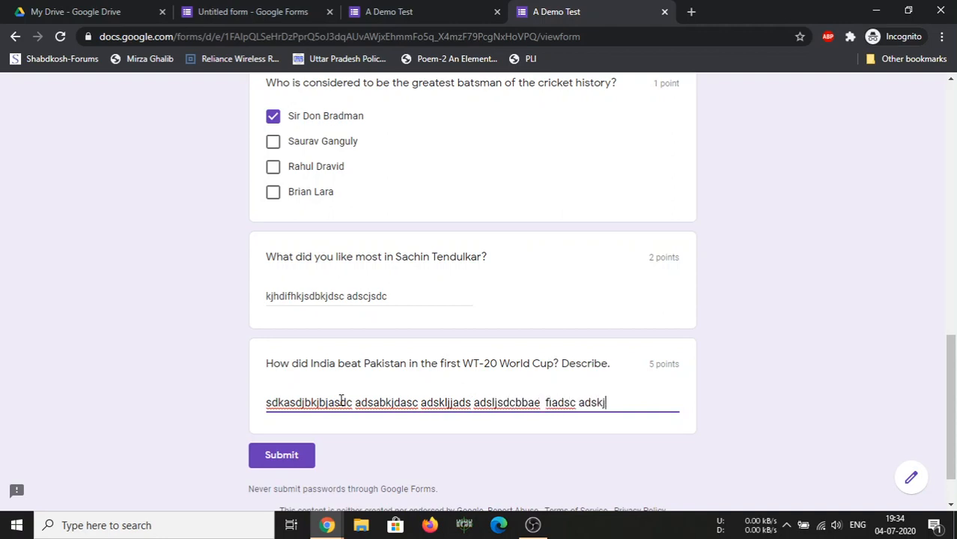
type("jc asdcbs dfjlsd")
key("Return")
type("ads;jggadc")
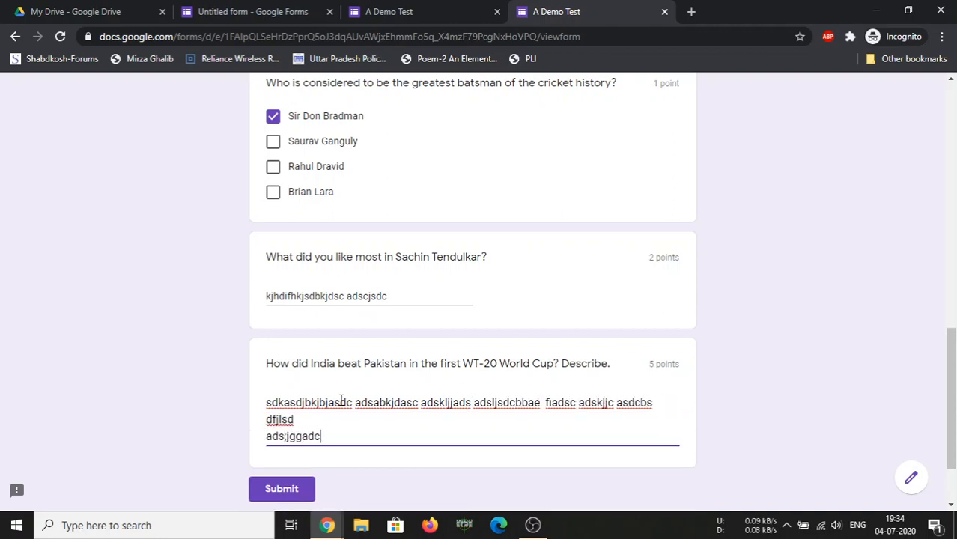
type("hh.asdbc sddjcgadsf dldgasd")
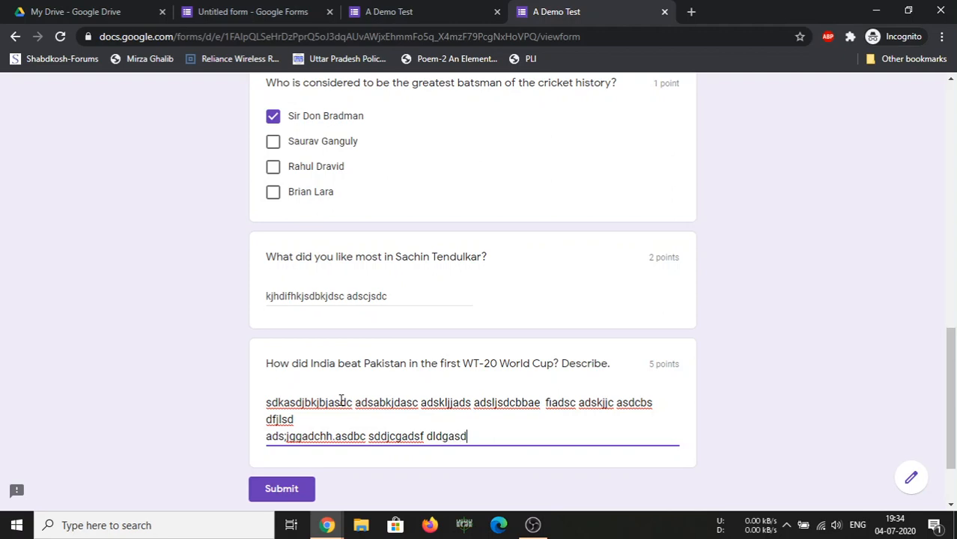
left_click(265, 486)
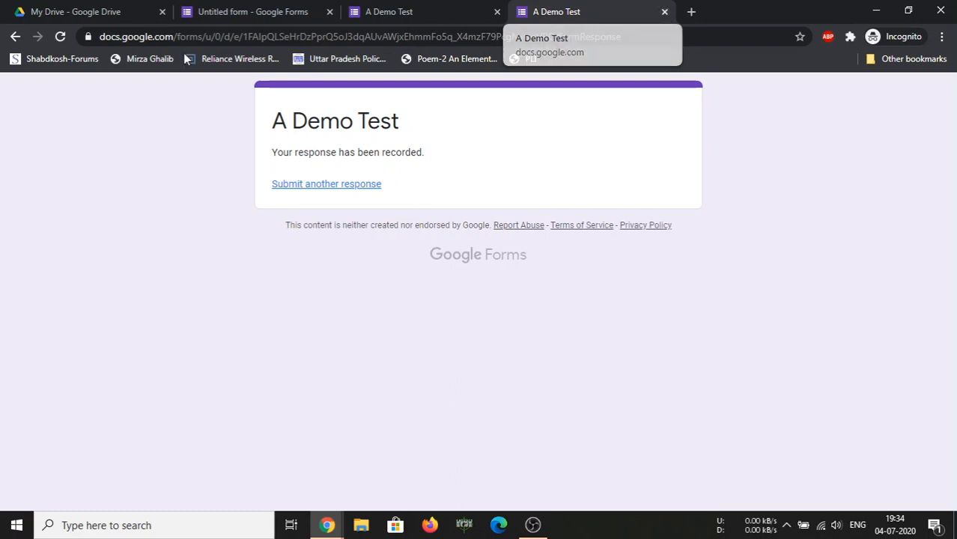
left_click(63, 13)
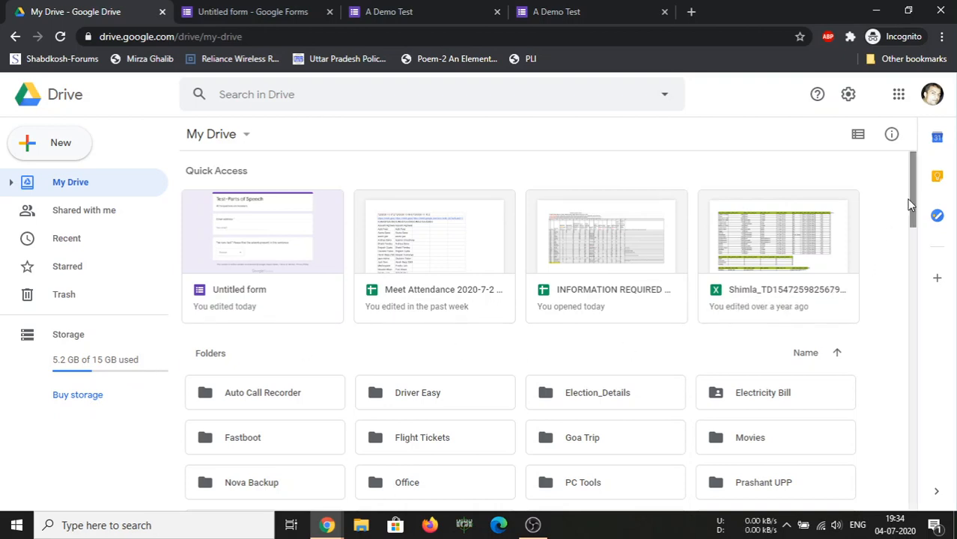
Reload My Drive, then glance at the live quiz and its editor
left_click_drag(911, 200, 927, 161)
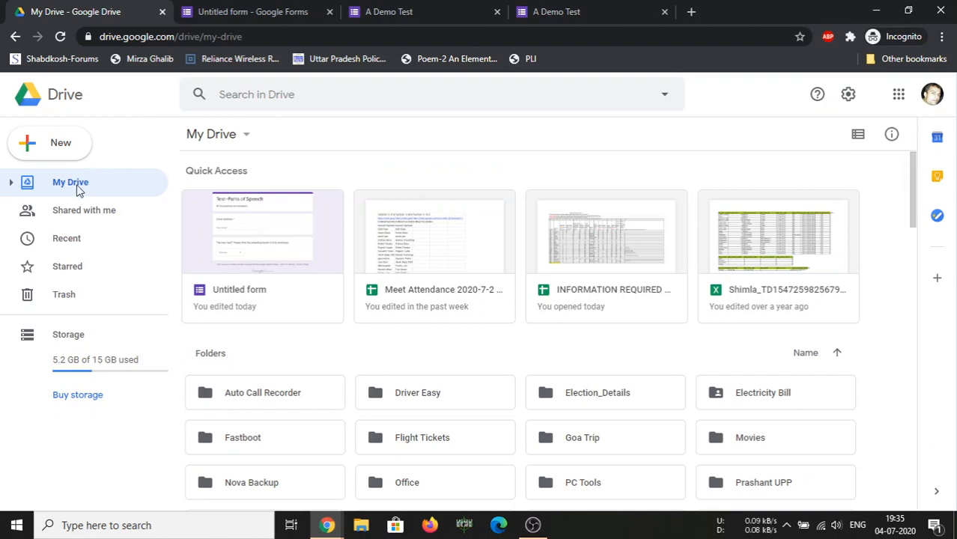
left_click(68, 37)
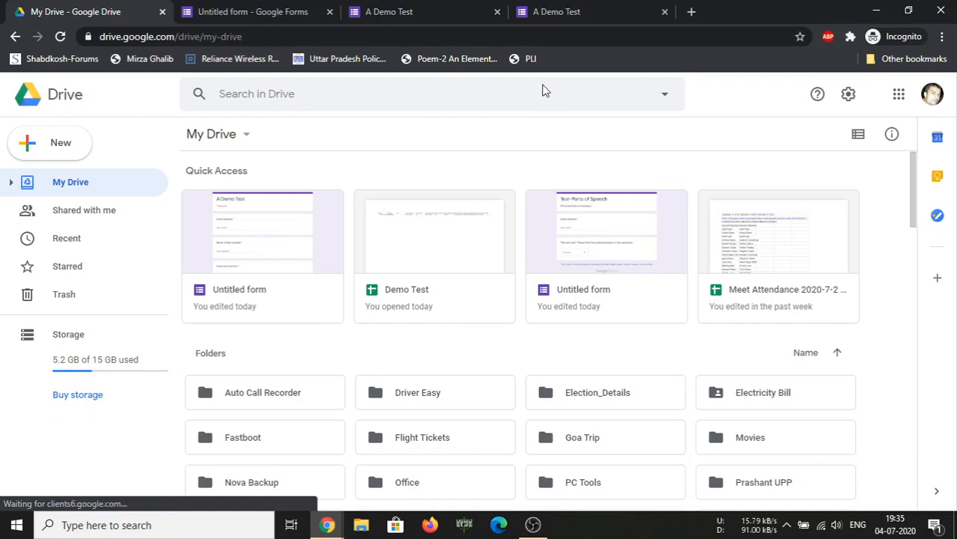
left_click(383, 13)
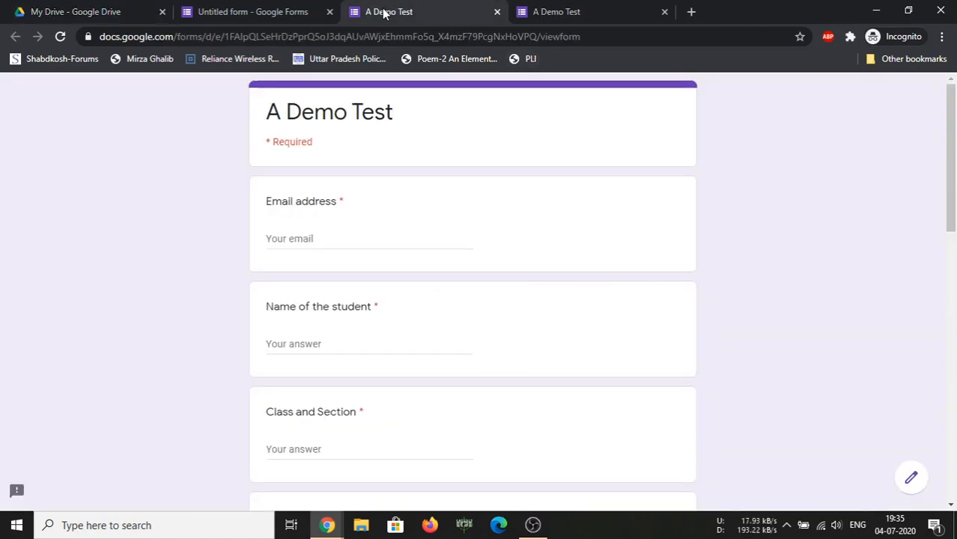
left_click(292, 9)
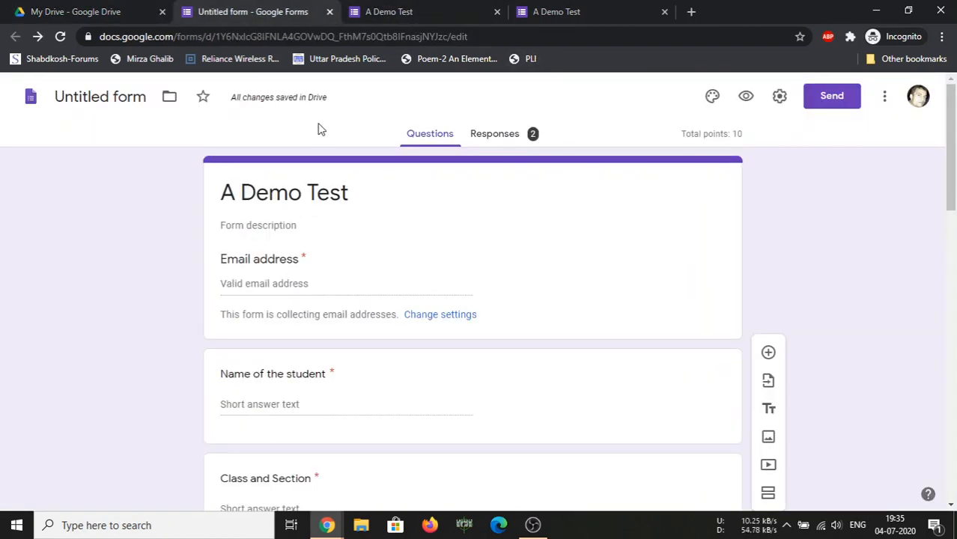
scroll(337, 246, "down", 13)
scroll(340, 256, "up", 4)
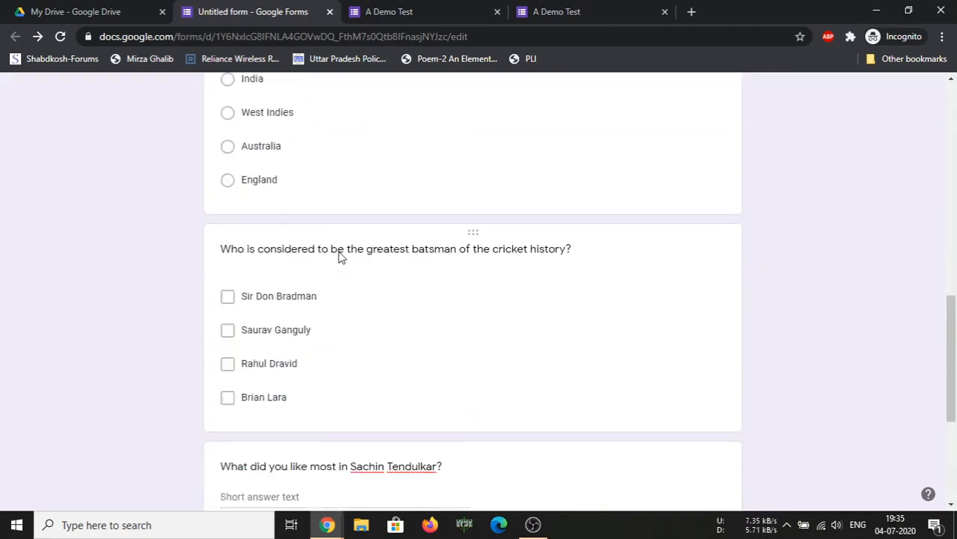
scroll(340, 256, "up", 10)
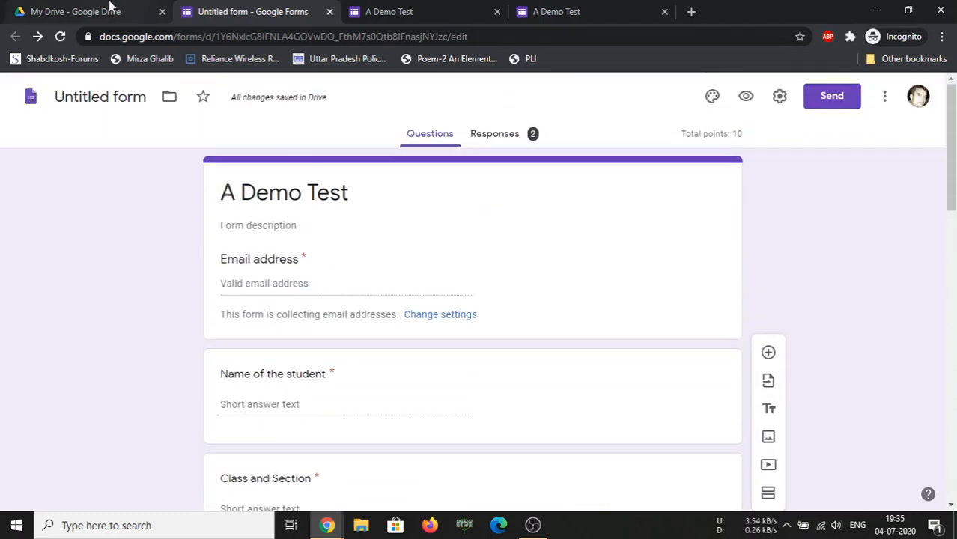
Browse My Drive's Quick Access files, recheck the form tabs, and return to My Drive
left_click(108, 9)
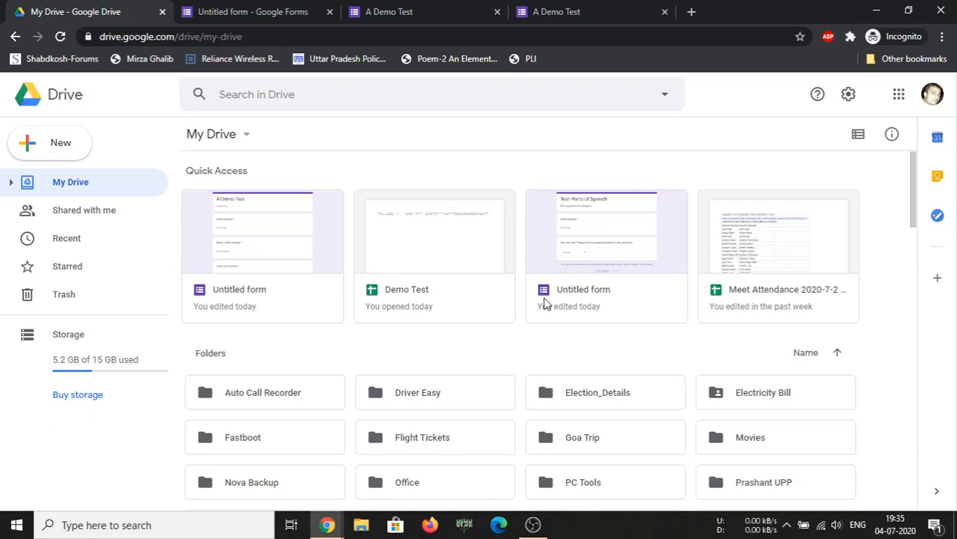
scroll(544, 303, "down", 6)
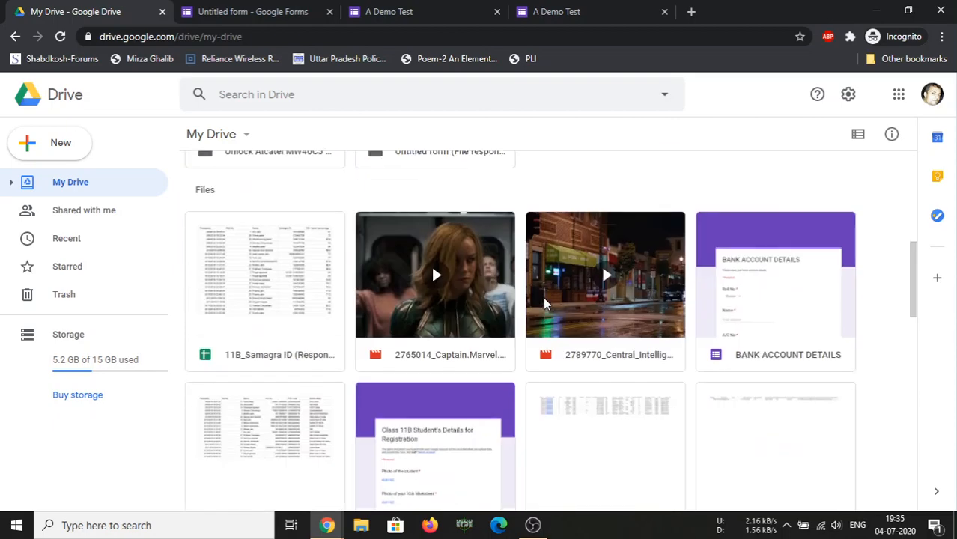
scroll(545, 303, "down", 5)
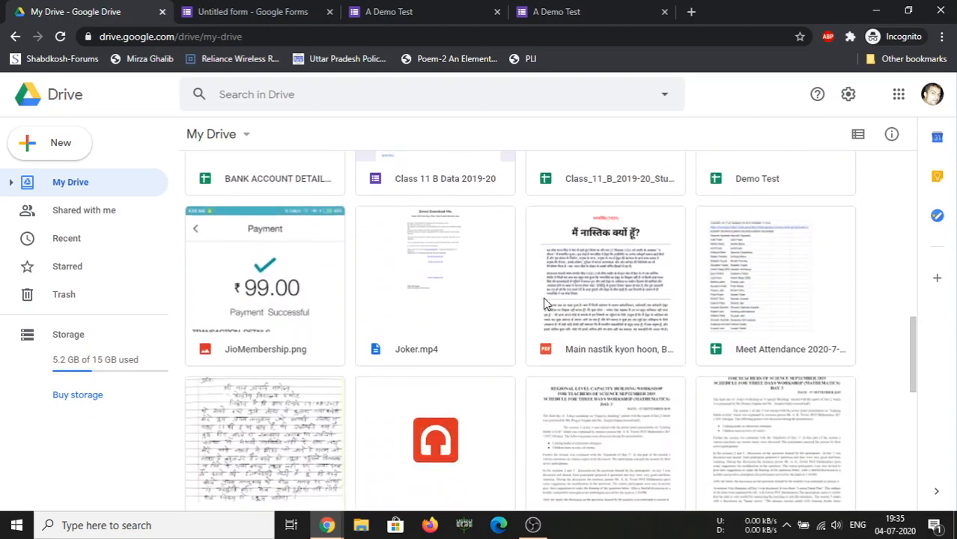
scroll(544, 302, "down", 5)
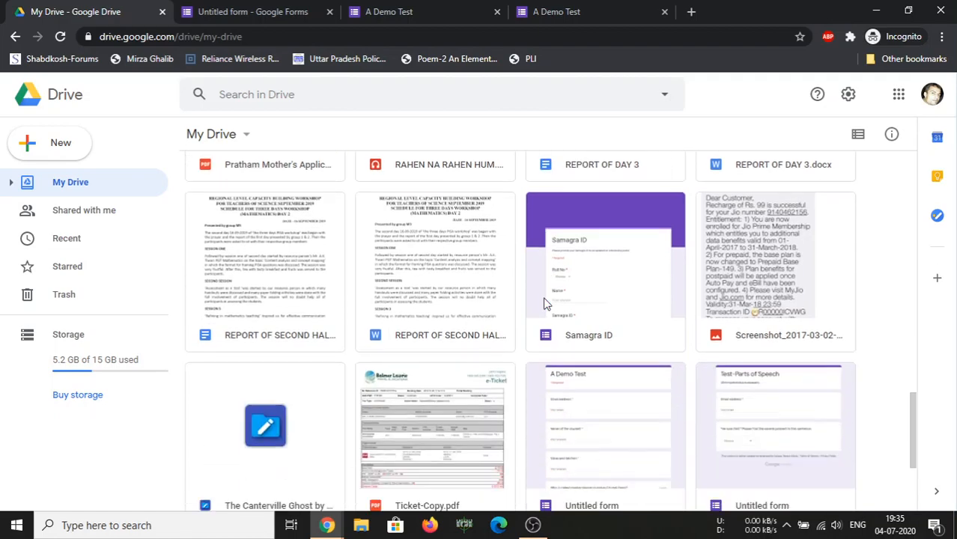
scroll(544, 303, "down", 3)
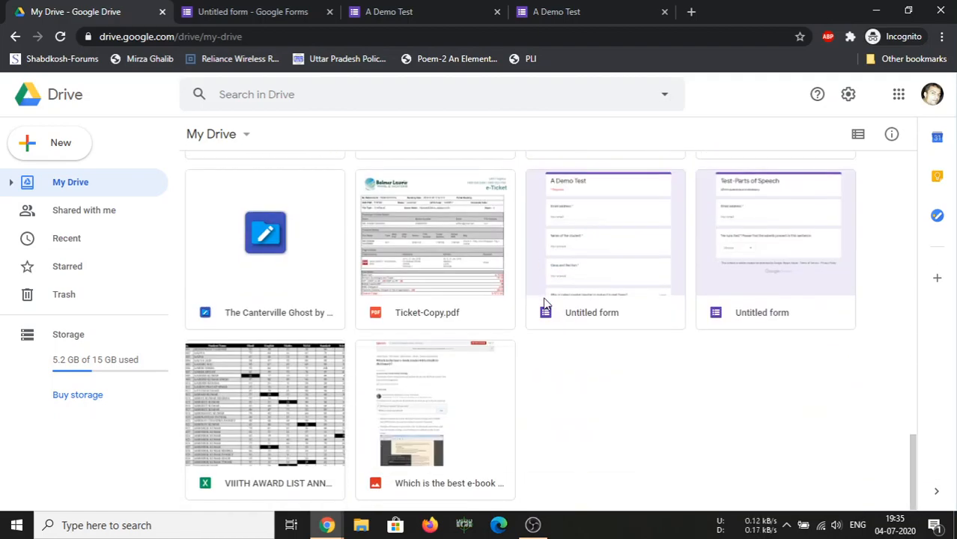
scroll(570, 281, "up", 15)
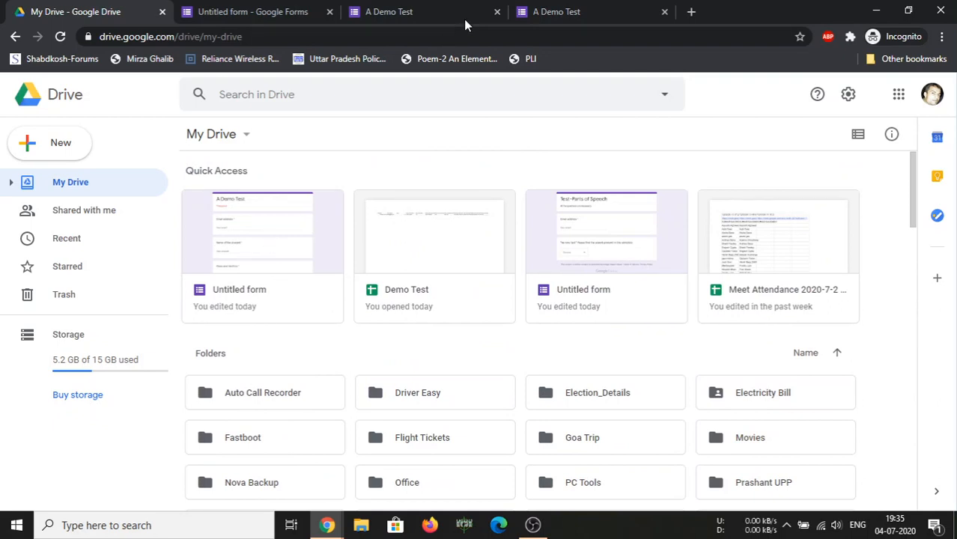
left_click(406, 11)
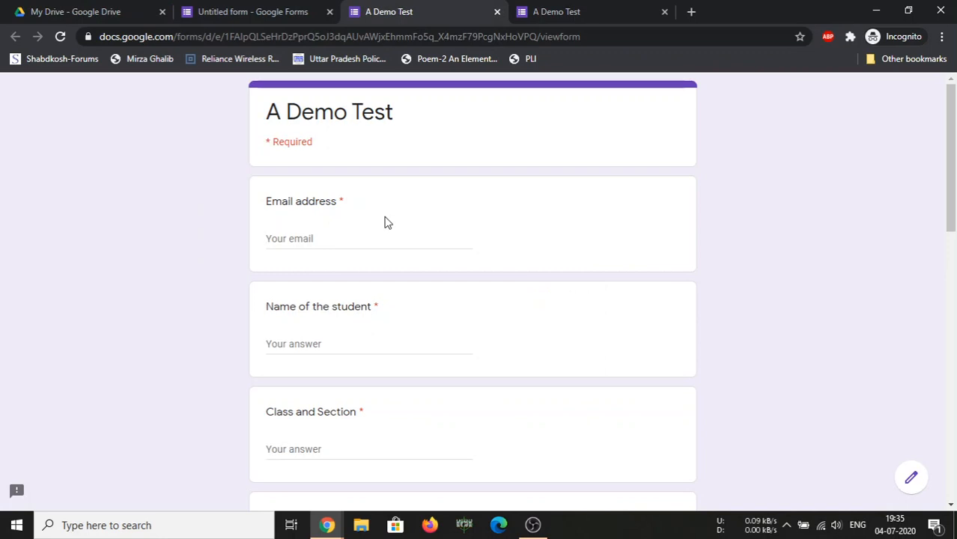
left_click(252, 11)
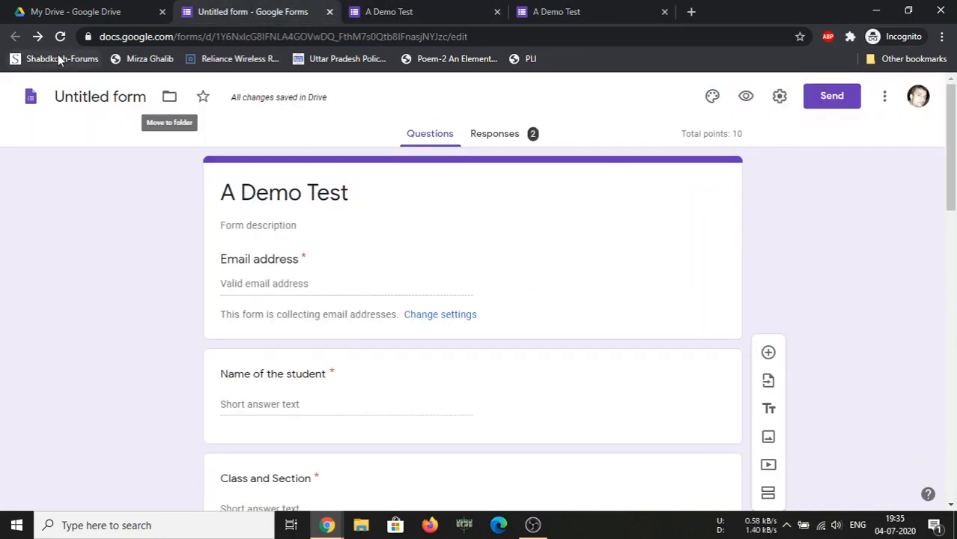
left_click(329, 201)
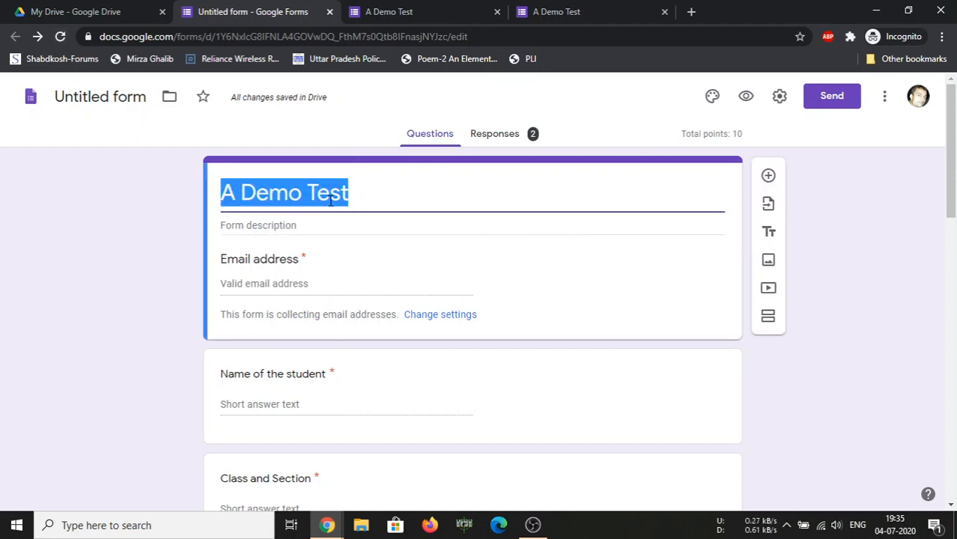
left_click(70, 193)
left_click(113, 10)
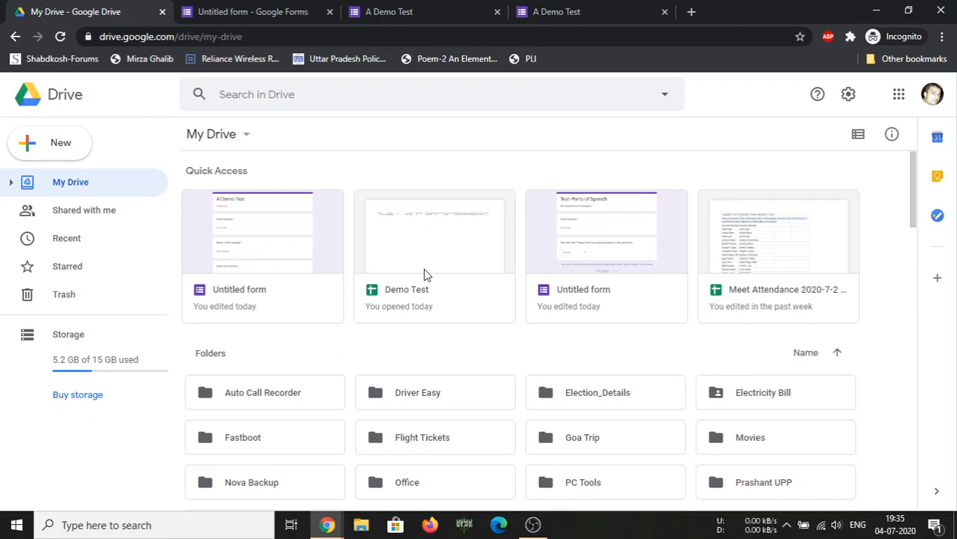
Open the Untitled form quiz from Drive and view its Responses, dismissing the tip
double_click(262, 261)
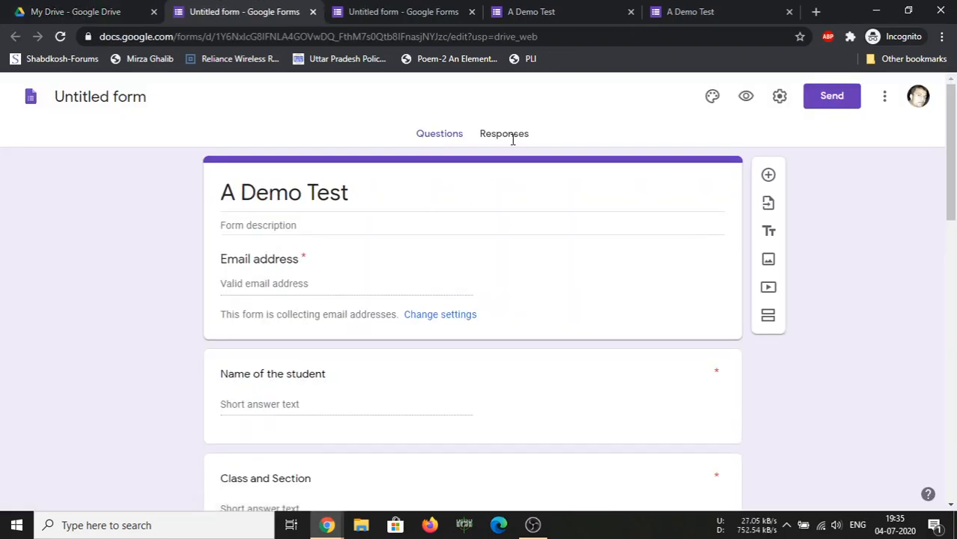
left_click(512, 138)
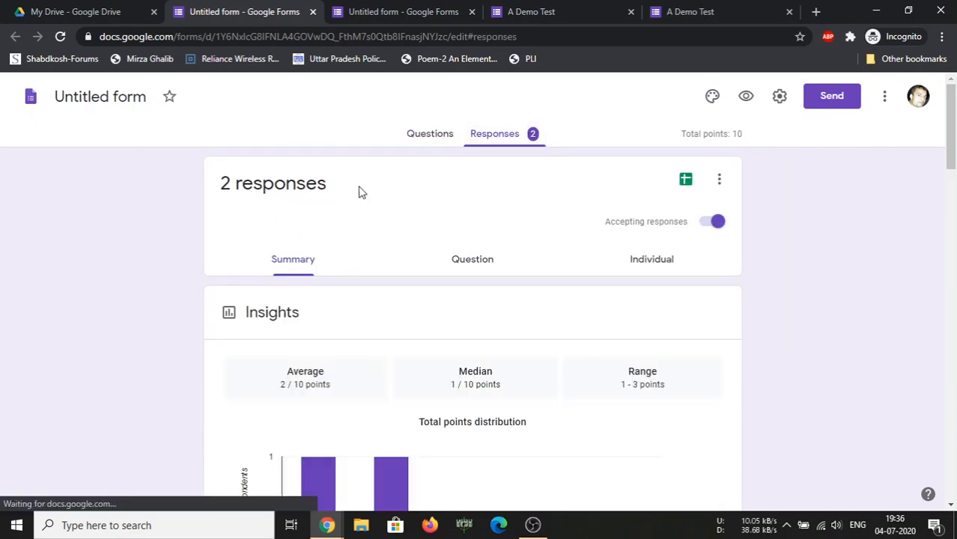
mouse_move(334, 186)
left_mouse_down()
mouse_move(256, 180)
mouse_move(335, 184)
left_mouse_up()
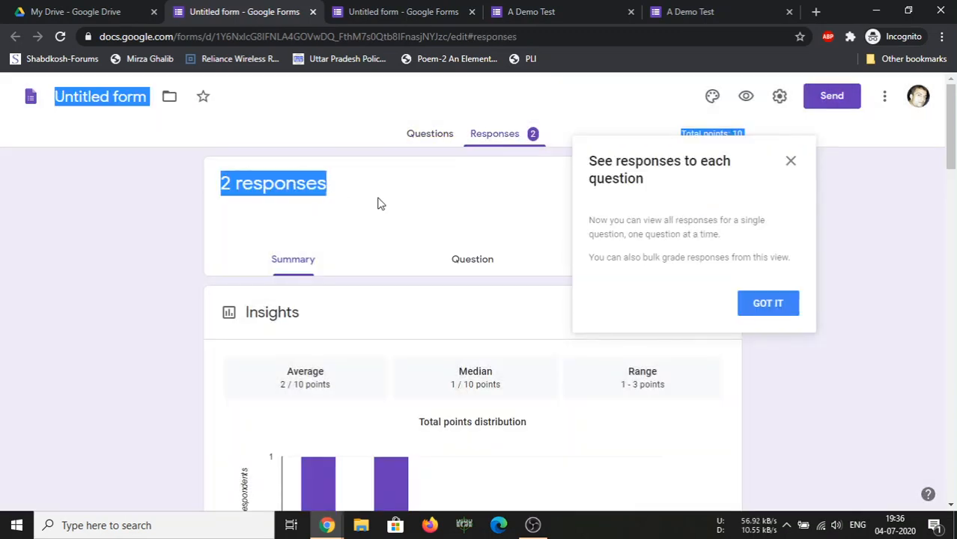
left_click(762, 303)
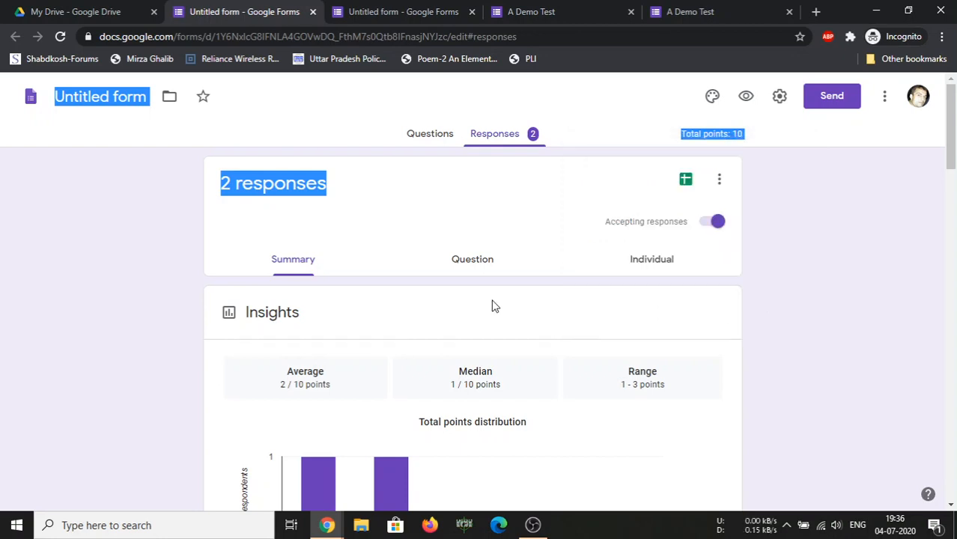
Review responses by question, then show the first respondent's individual submission at 1/10
left_click(474, 268)
scroll(474, 296, "down", 3)
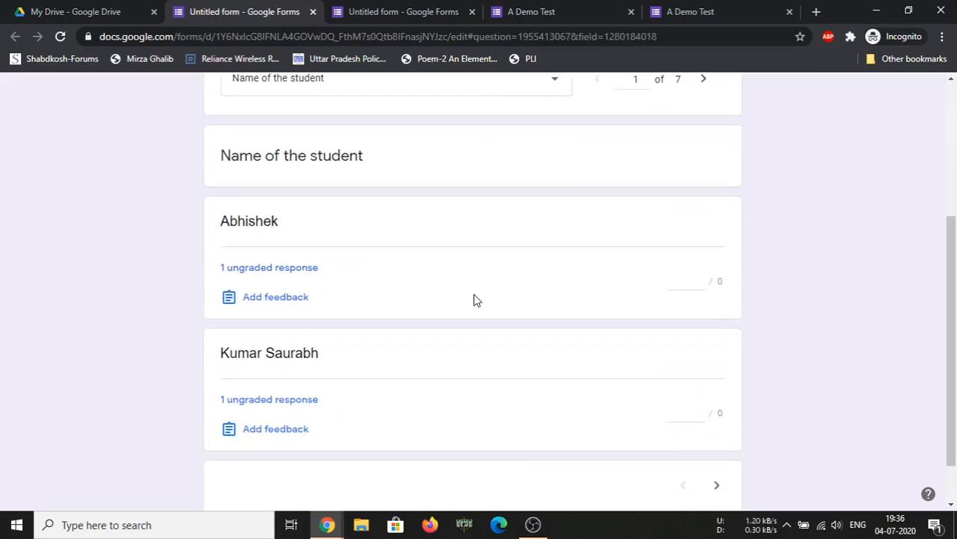
scroll(473, 300, "down", 1)
scroll(473, 301, "up", 4)
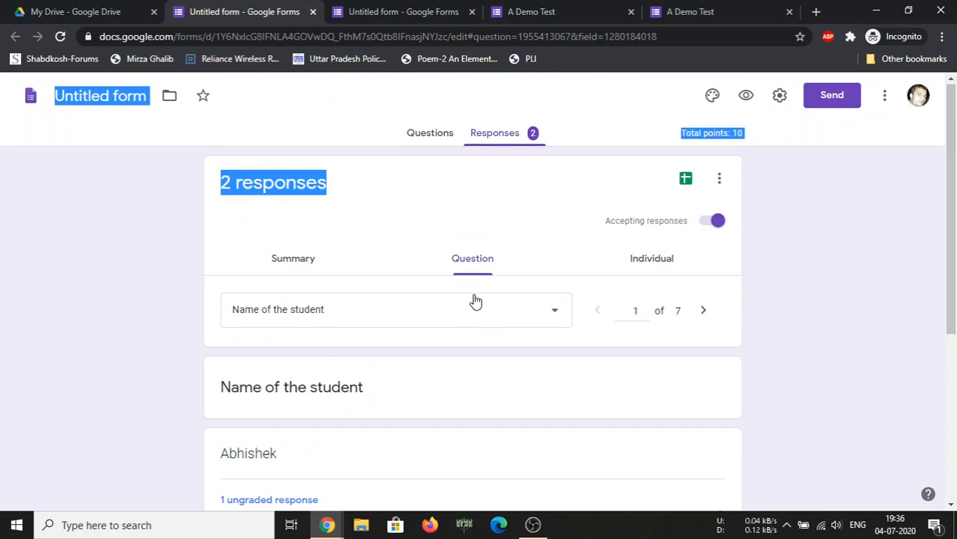
scroll(475, 300, "down", 3)
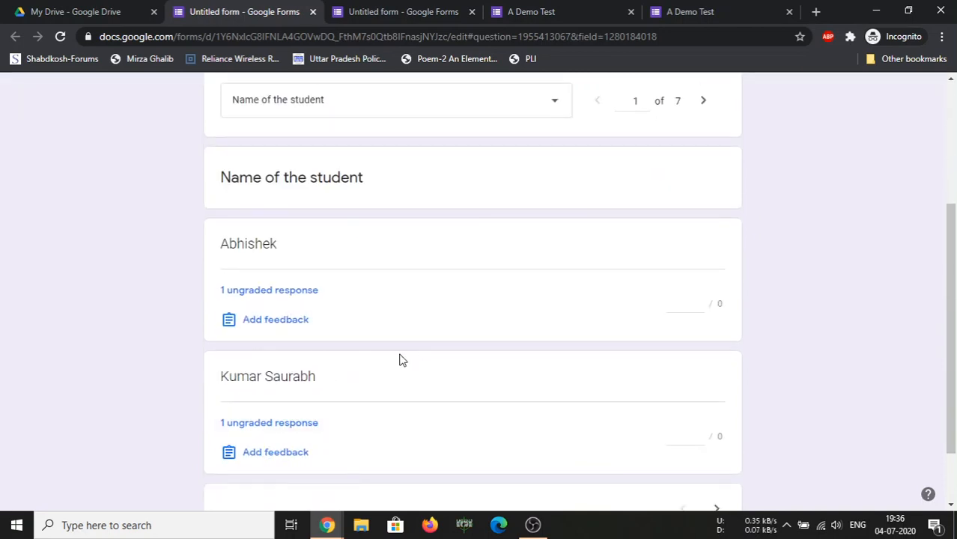
scroll(399, 360, "up", 2)
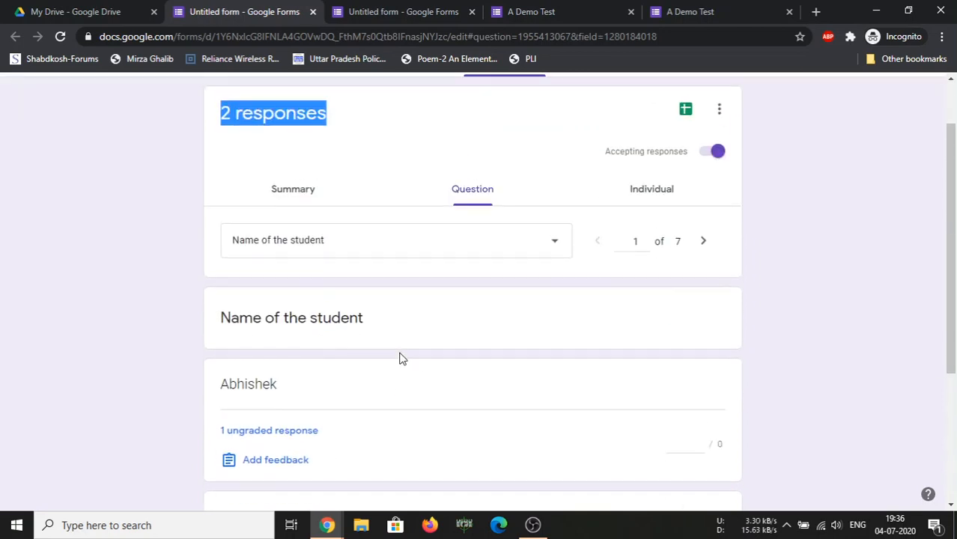
left_click(651, 192)
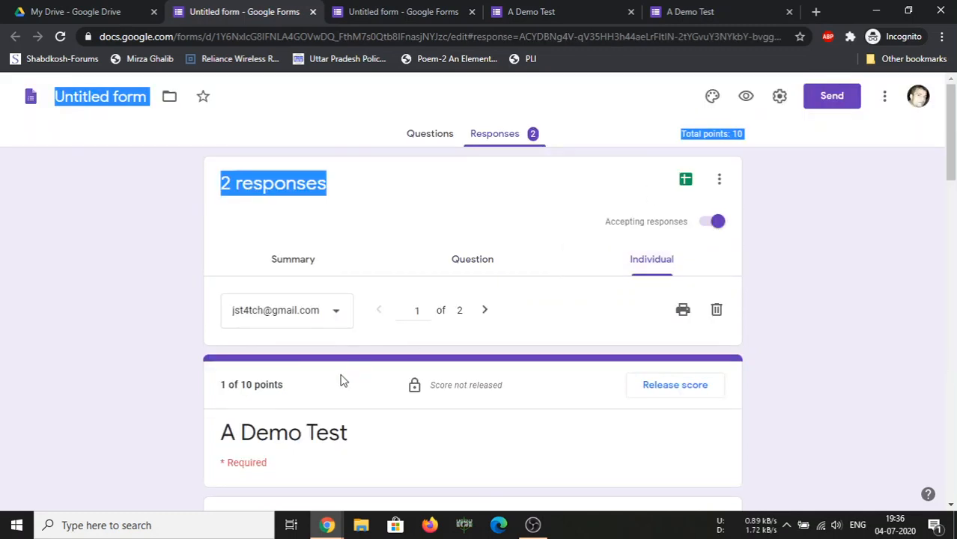
scroll(436, 346, "down", 3)
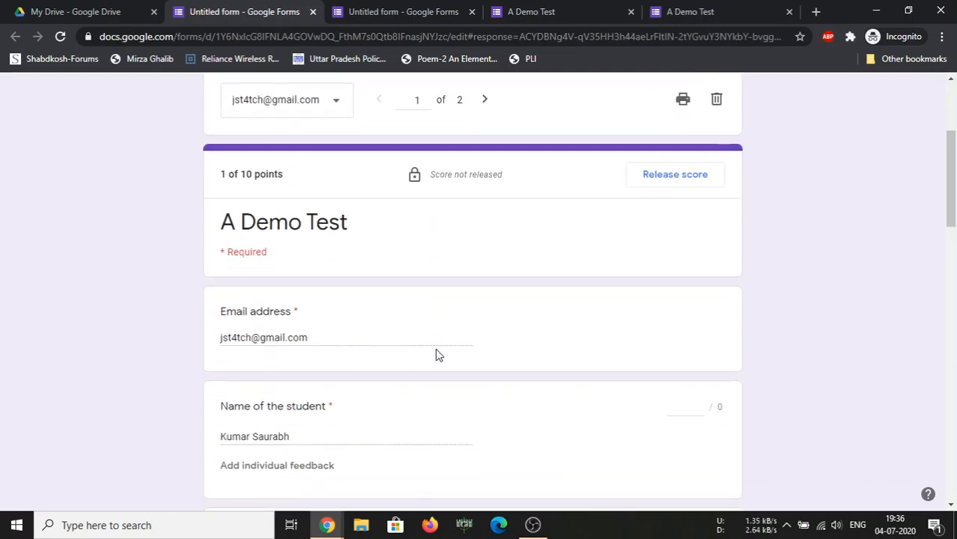
scroll(435, 348, "down", 2)
scroll(356, 331, "down", 3)
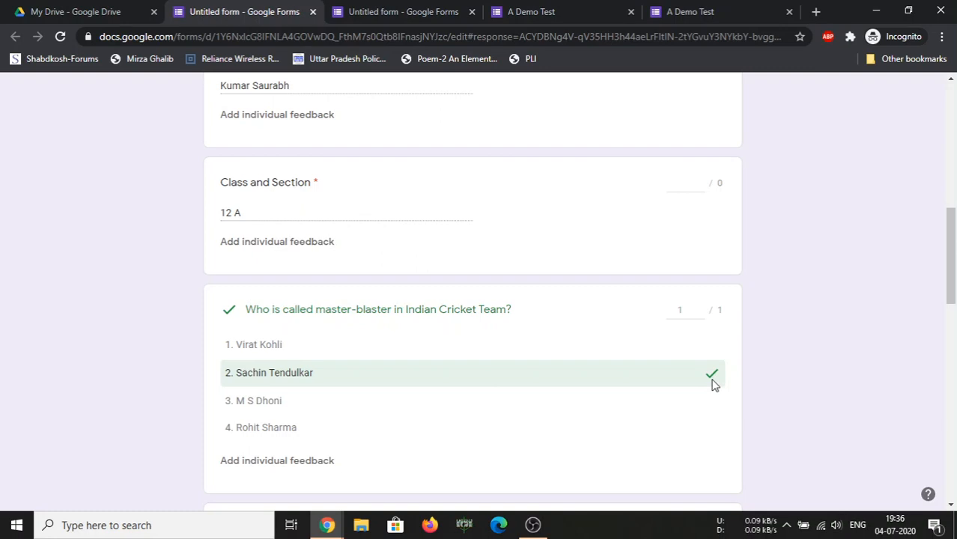
scroll(283, 384, "down", 3)
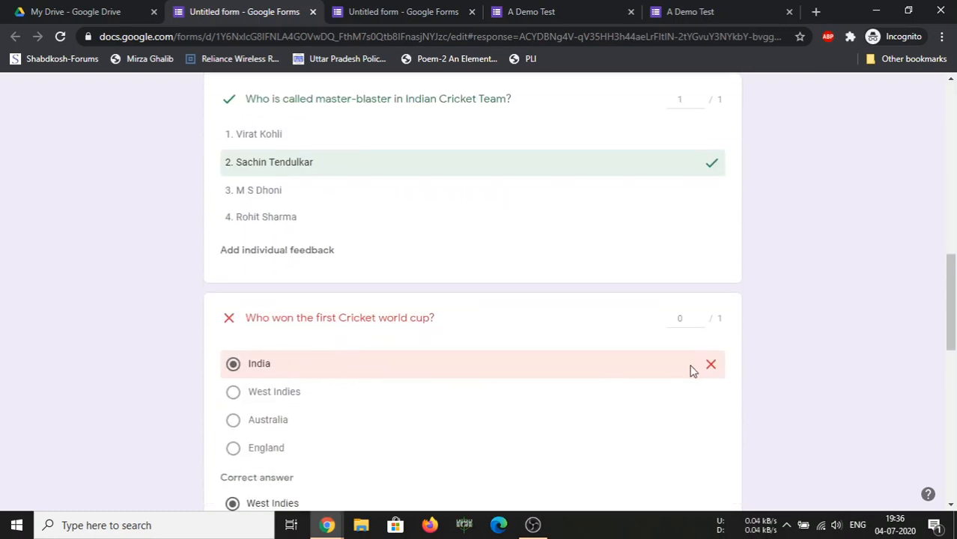
scroll(681, 324, "down", 4)
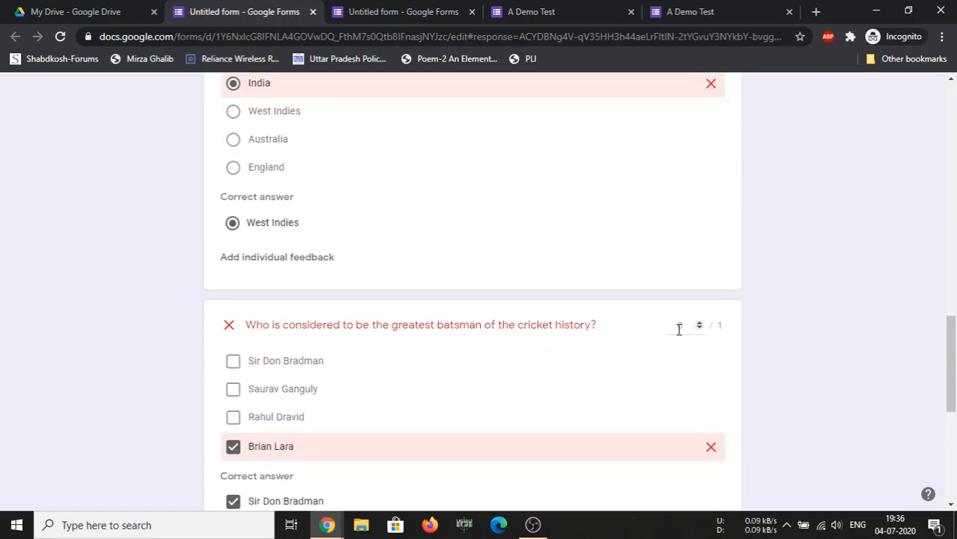
scroll(673, 347, "down", 2)
scroll(659, 351, "down", 3)
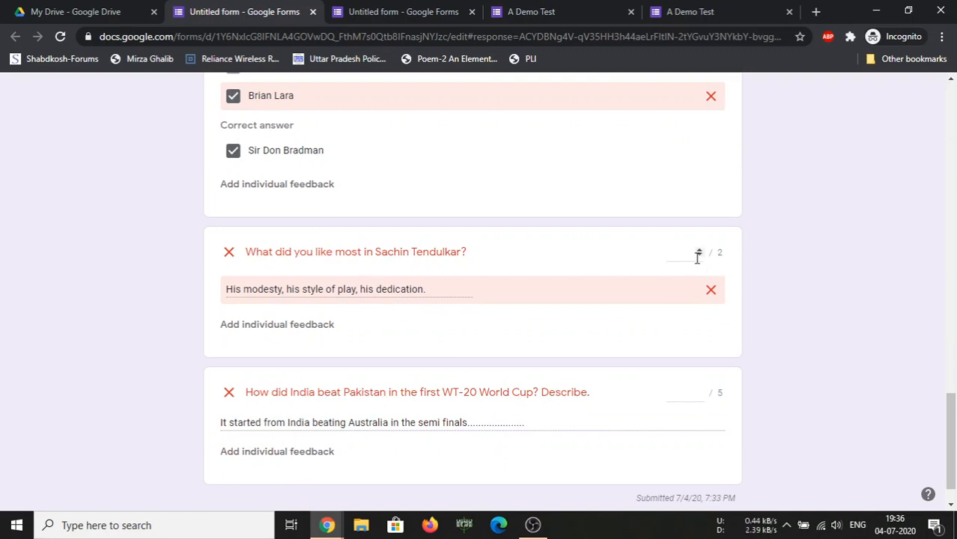
scroll(697, 258, "up", 20)
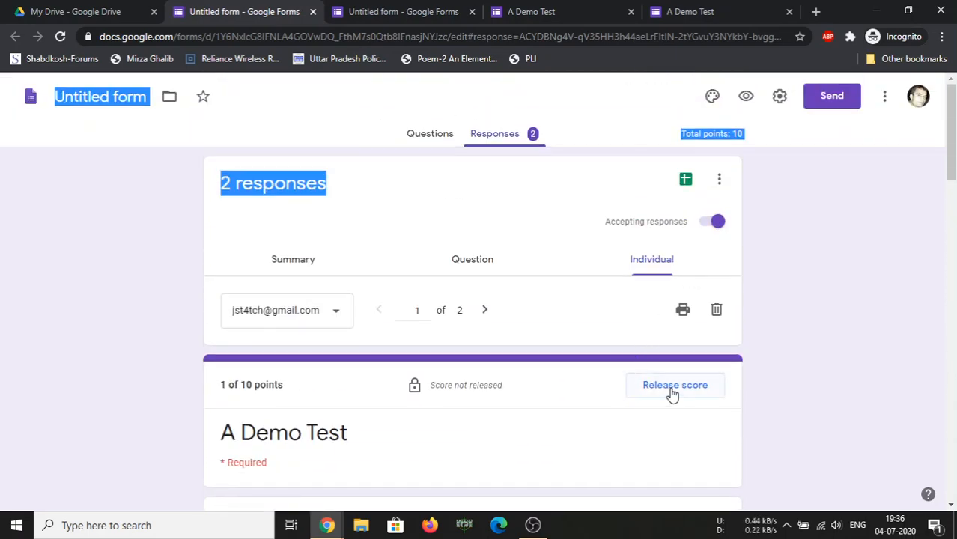
scroll(595, 380, "down", 15)
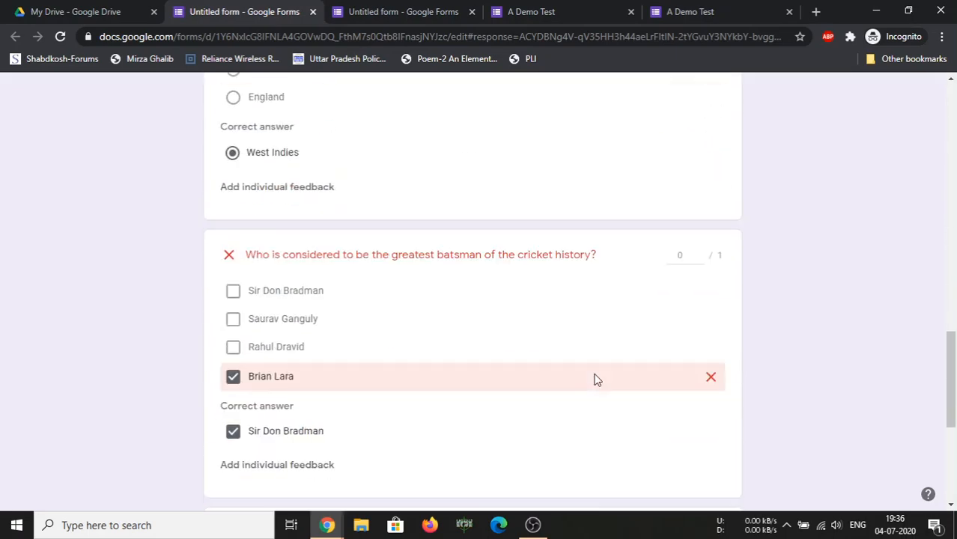
scroll(596, 381, "down", 1)
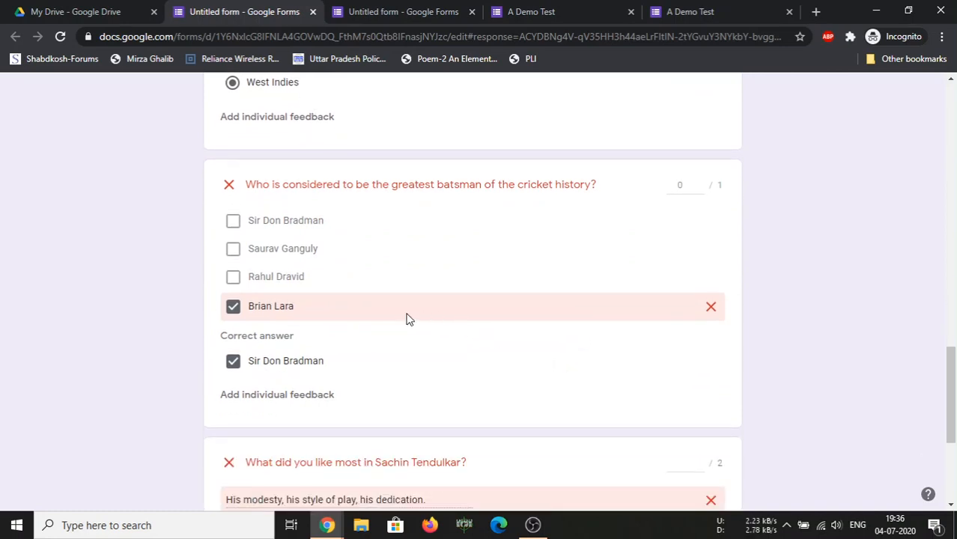
scroll(409, 377, "down", 4)
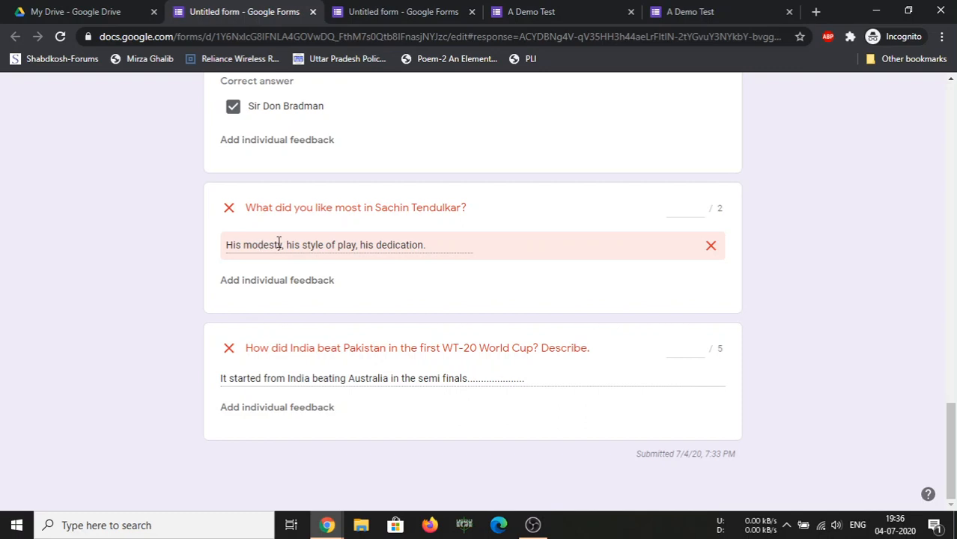
Score the first response's Sachin and WT-20 answers and save, totalling 5 of 10
left_click(700, 212)
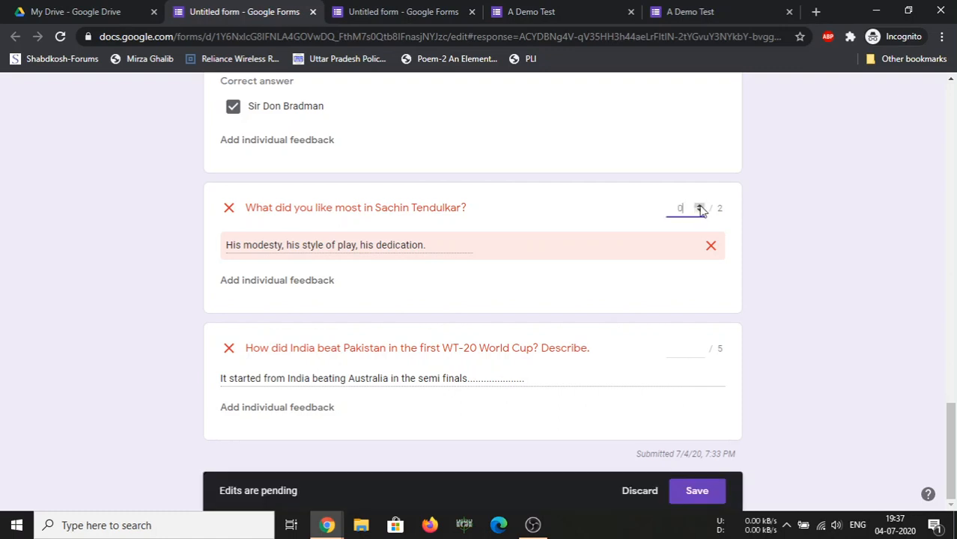
left_click(700, 208)
left_click(699, 346)
left_click(699, 347)
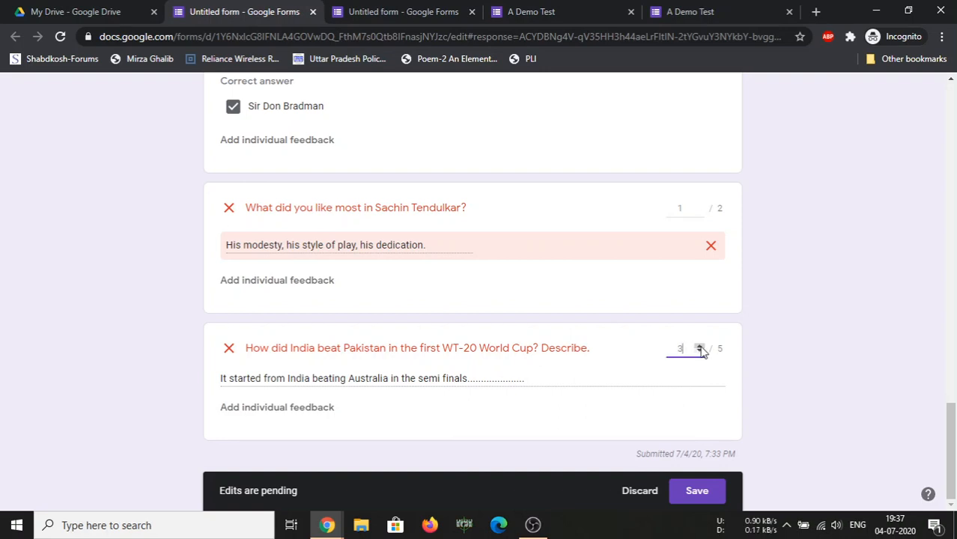
left_click(697, 497)
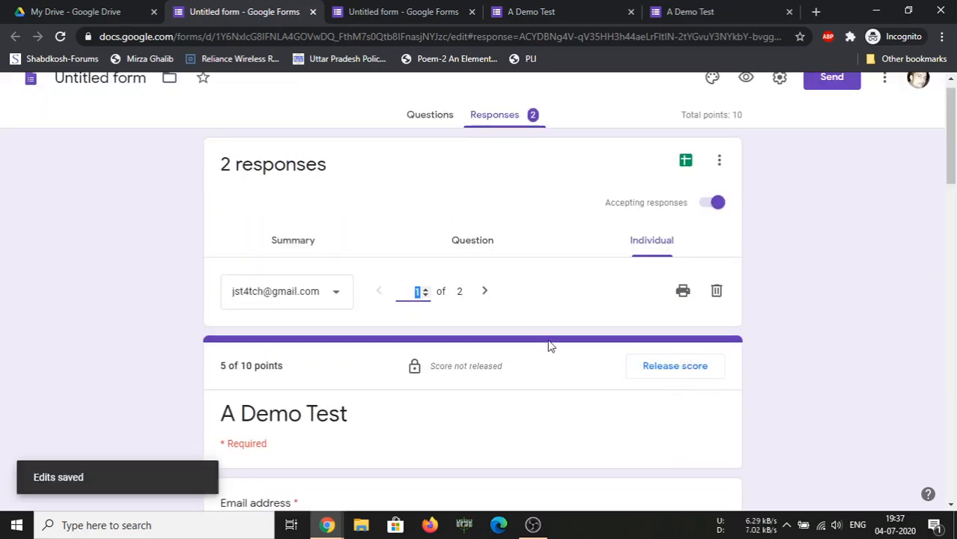
Score the second response's two written answers and save, bringing it to 9 of 10
left_click(484, 292)
scroll(505, 329, "down", 8)
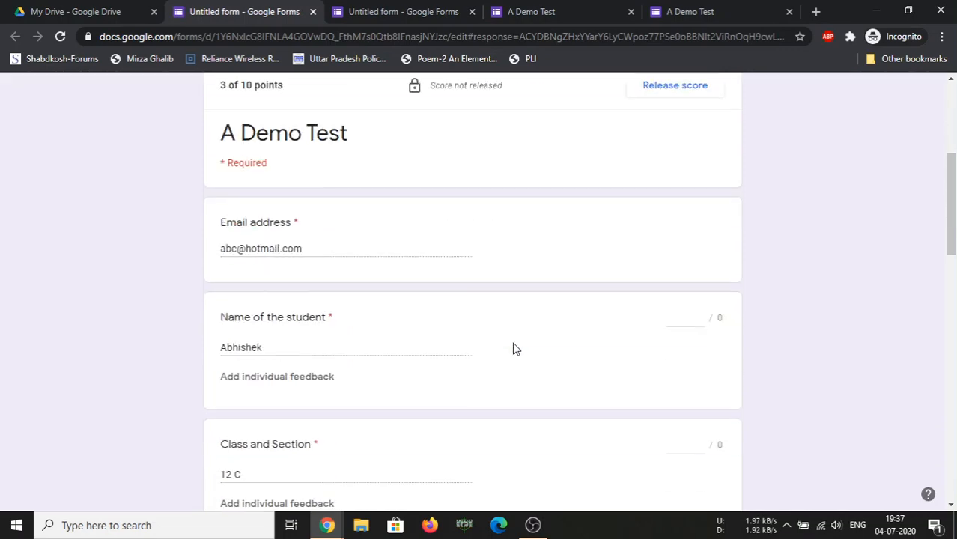
scroll(334, 305, "down", 3)
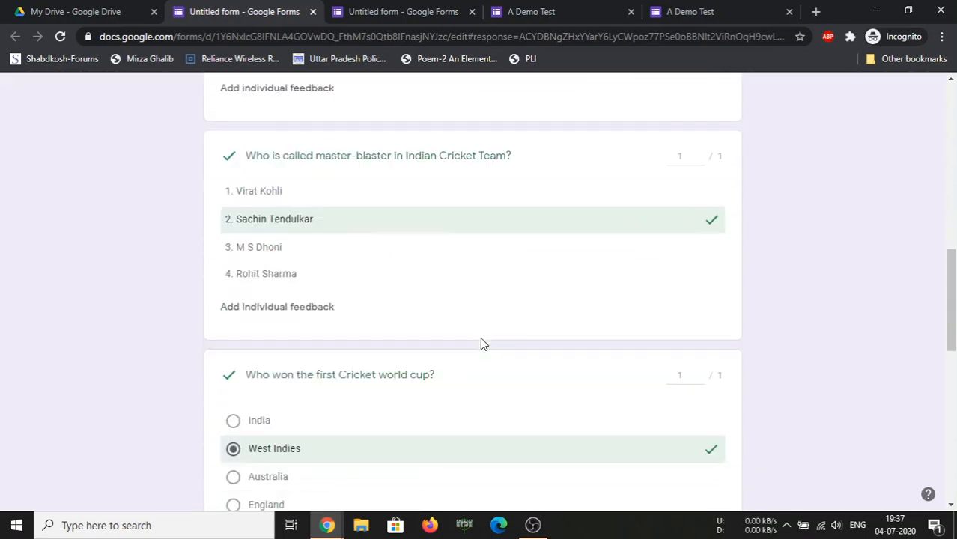
scroll(511, 358, "down", 2)
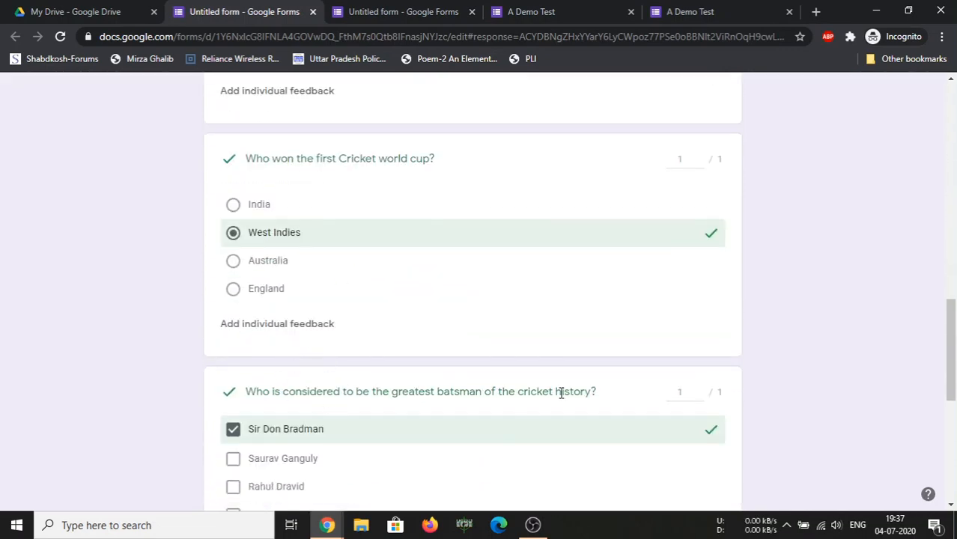
scroll(485, 384, "down", 5)
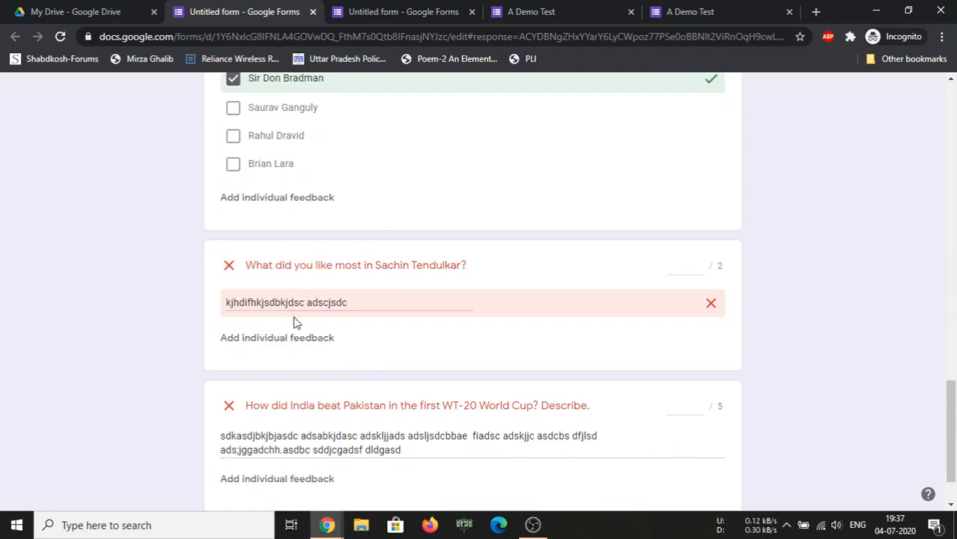
left_click(698, 268)
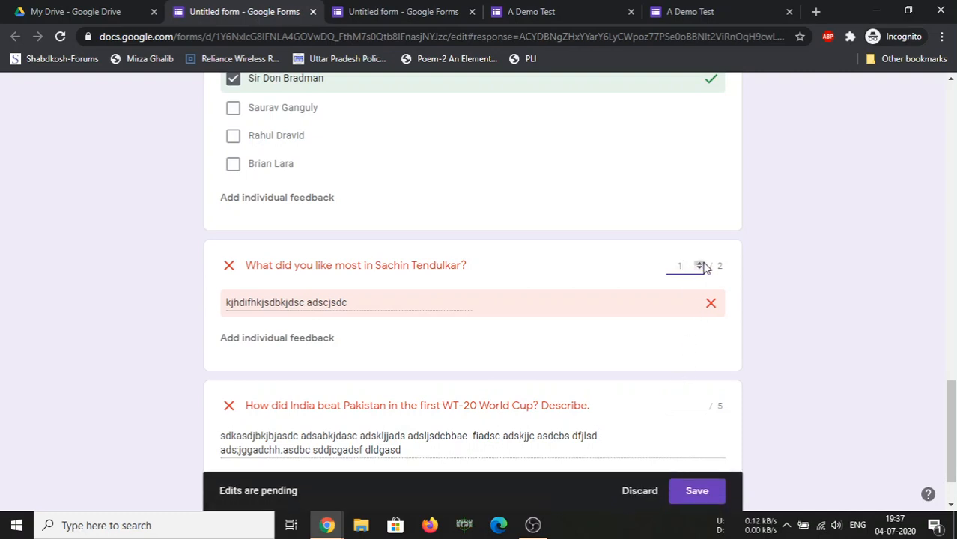
scroll(702, 268, "down", 1)
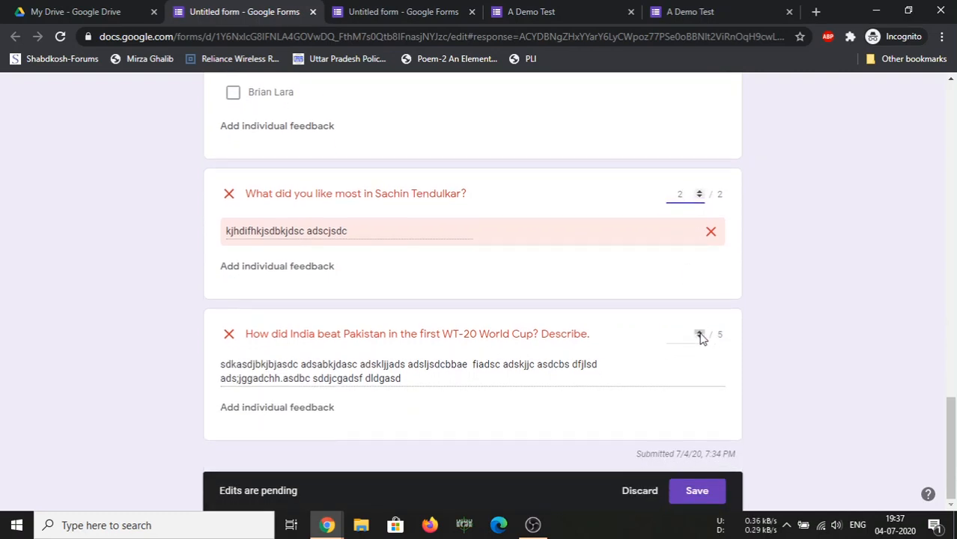
left_click(699, 335)
left_click(702, 338)
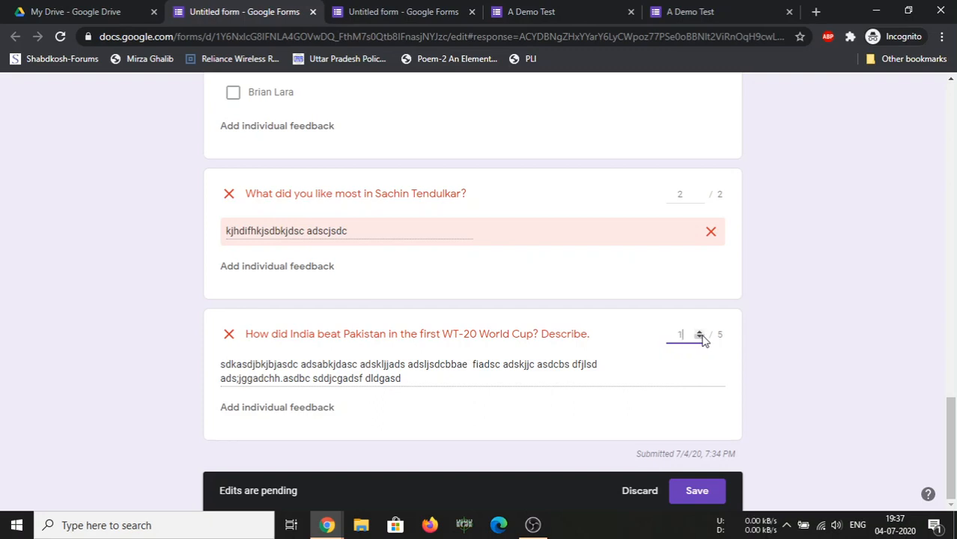
left_click(699, 333)
left_click(697, 492)
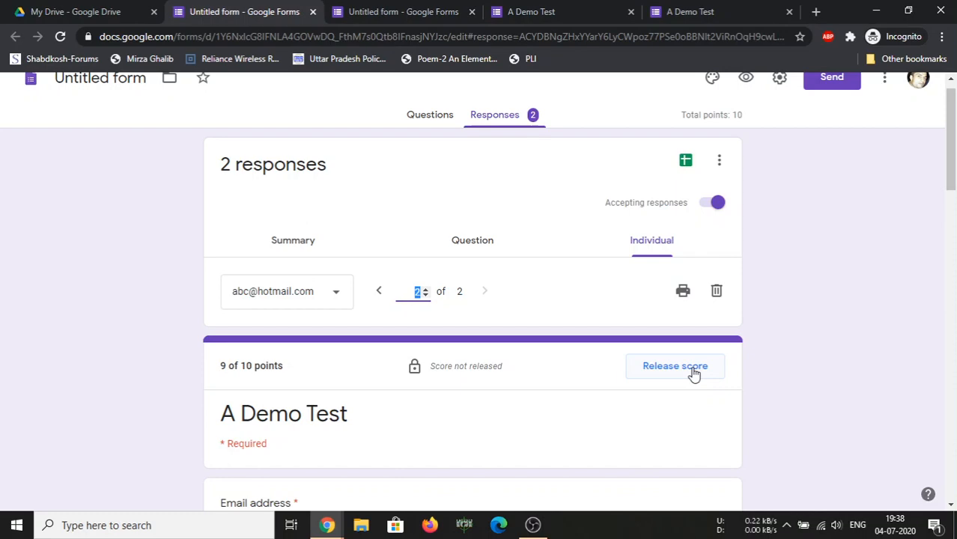
Release scores to all respondents with Send Emails ticked
scroll(674, 397, "down", 15)
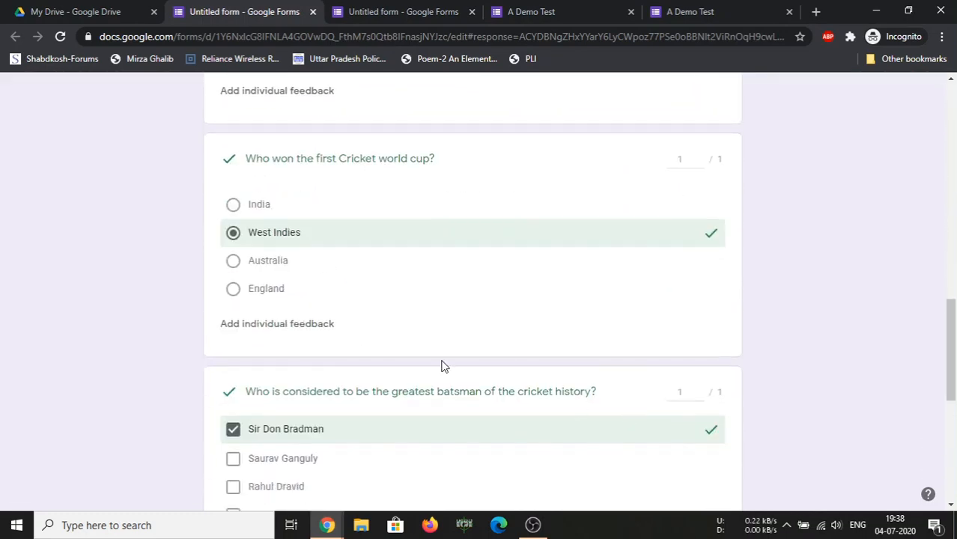
scroll(664, 428, "down", 4)
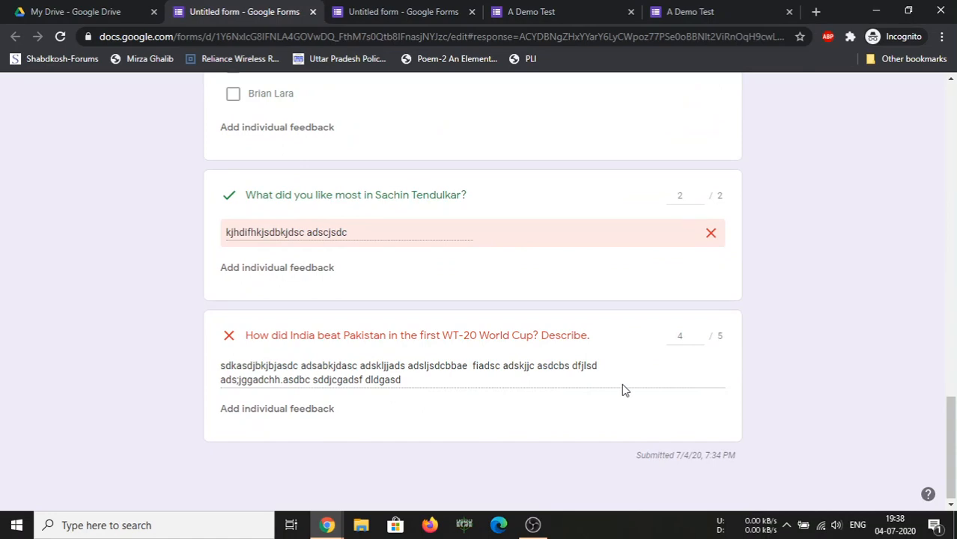
scroll(696, 367, "up", 3)
scroll(700, 431, "down", 3)
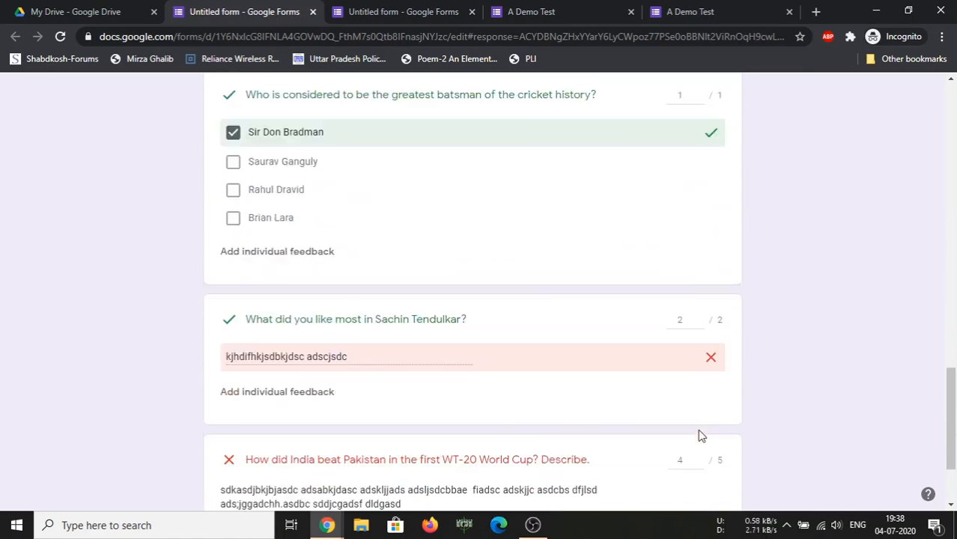
scroll(700, 434, "up", 10)
scroll(700, 436, "up", 6)
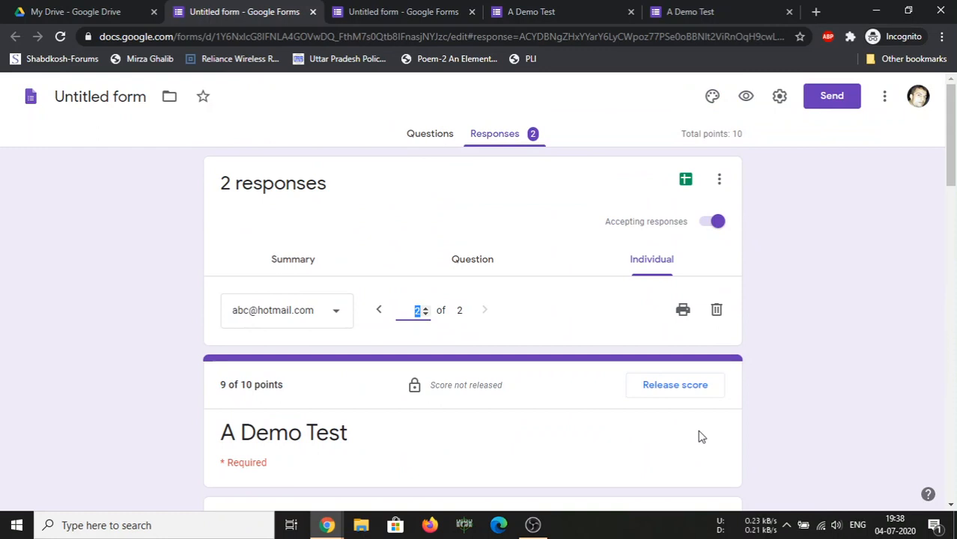
left_click(676, 388)
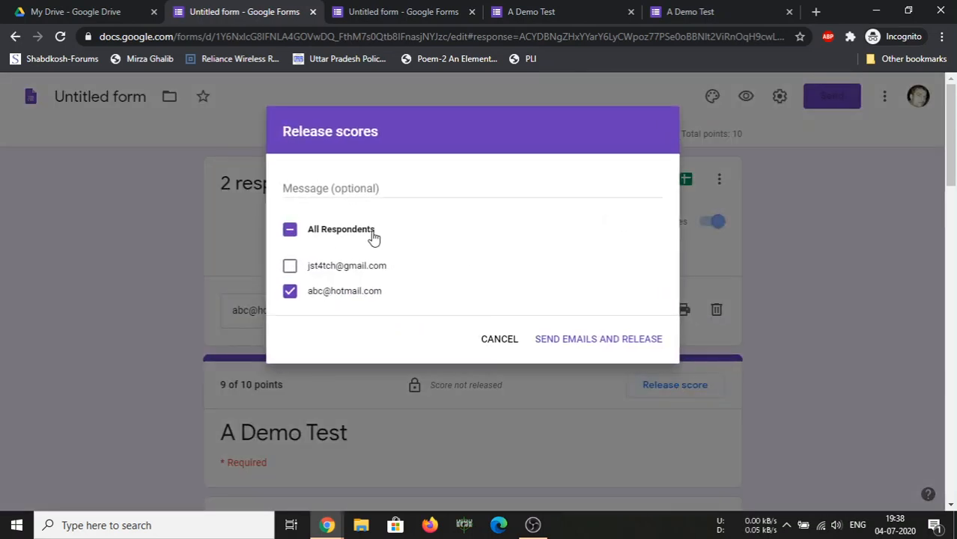
left_click(290, 267)
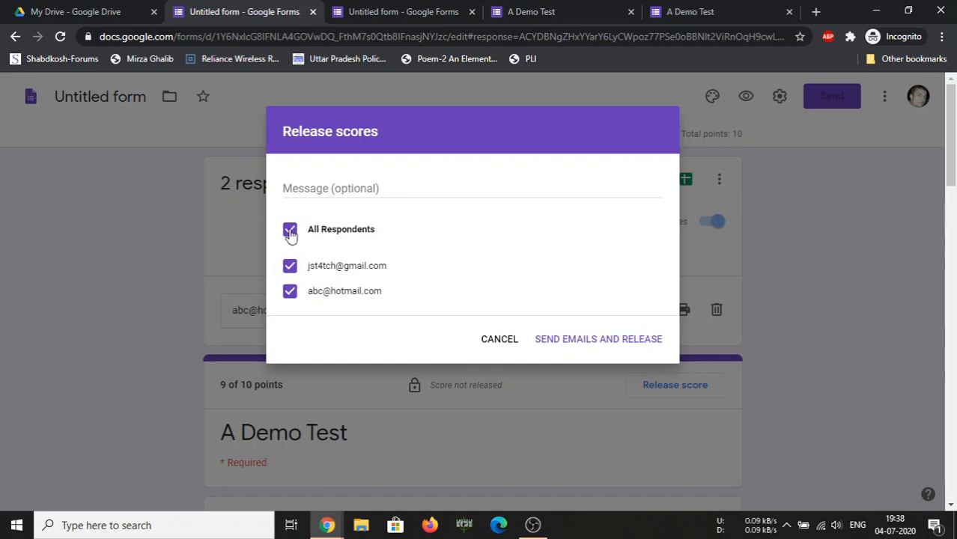
left_click(292, 232)
left_click(292, 232)
left_click(584, 343)
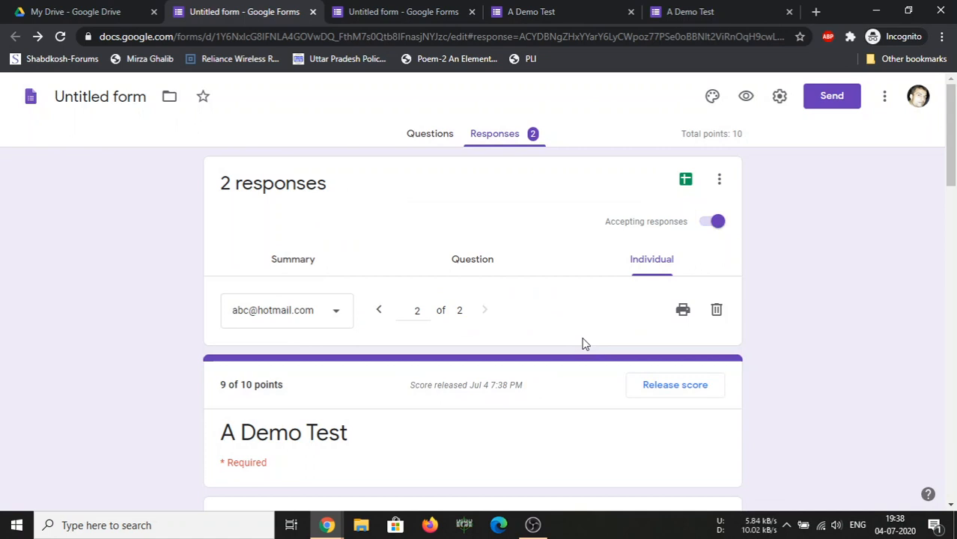
Reopen the score release options and cancel without sending anything
left_click(677, 387)
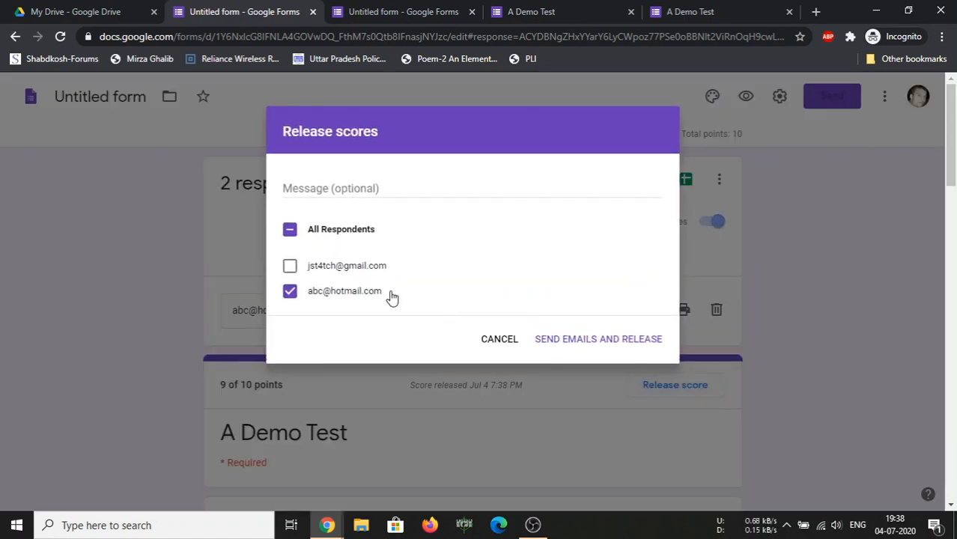
left_click(335, 190)
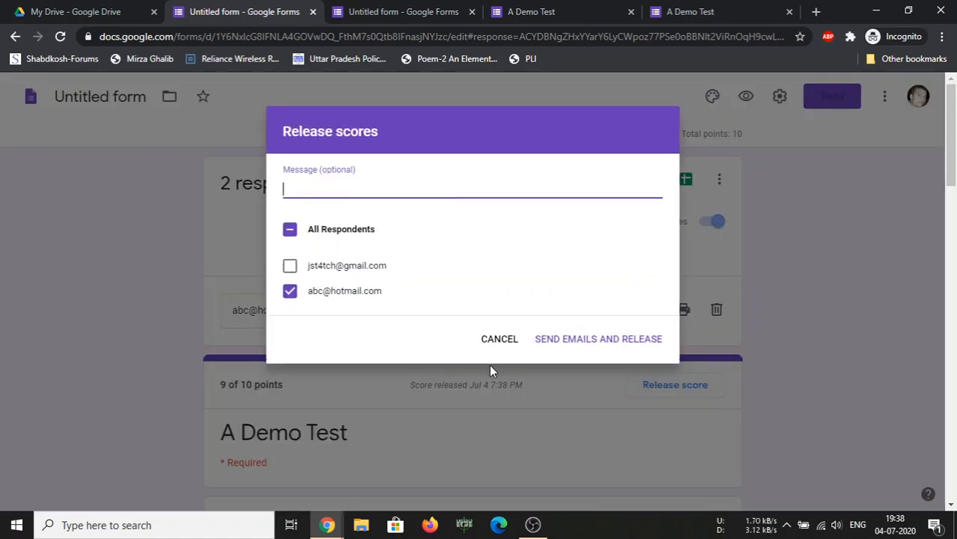
left_click(499, 341)
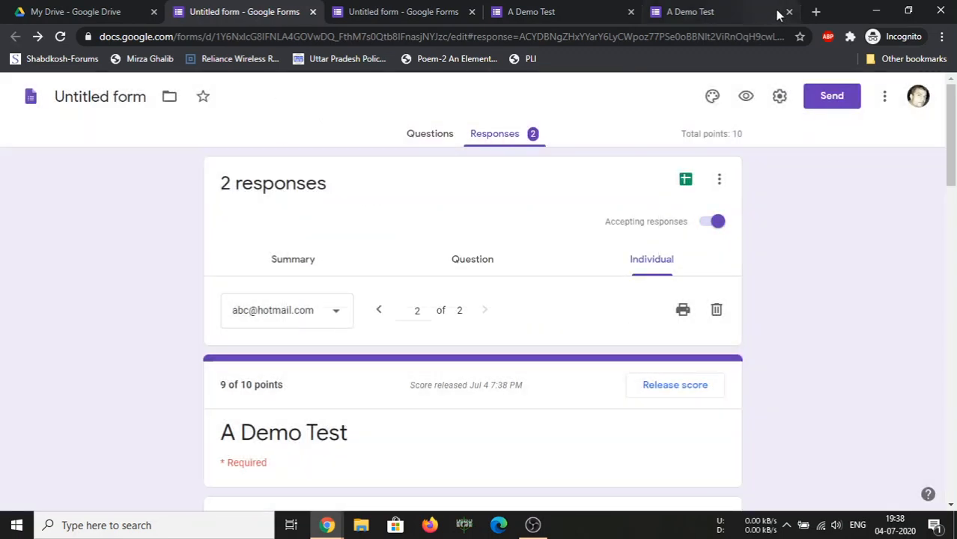
left_click(815, 11)
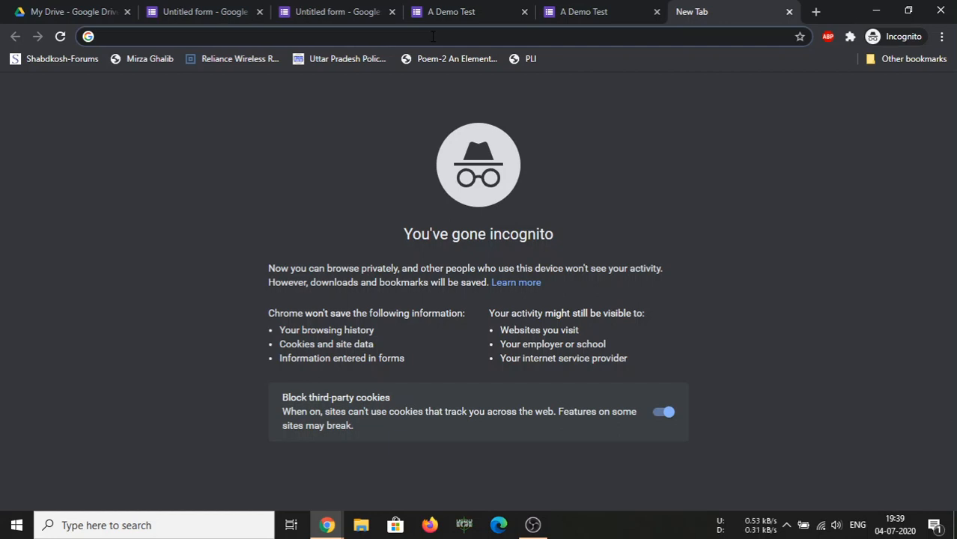
Load Gmail and open the 'Score released: A Demo Test' email, highlighting the 5 / 10 score
type("gmail.com")
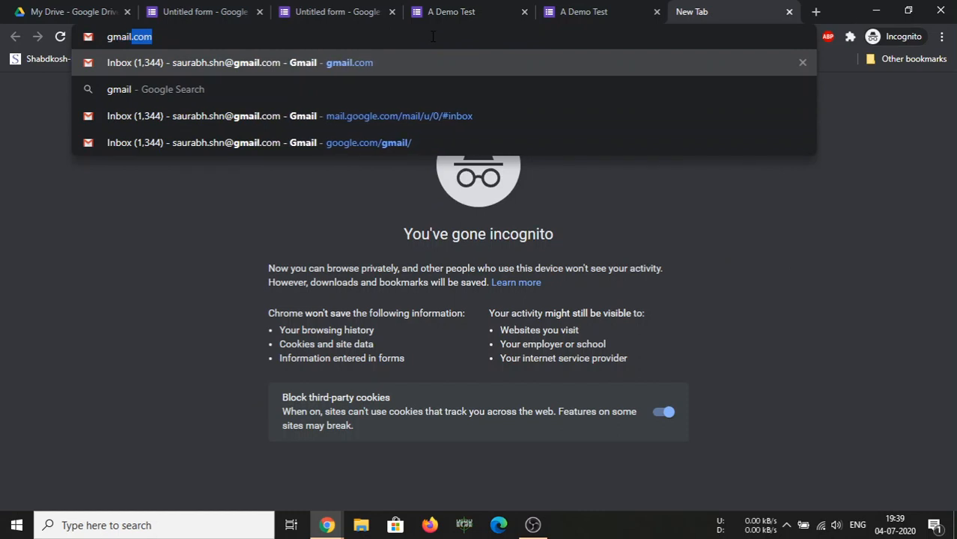
key("Return")
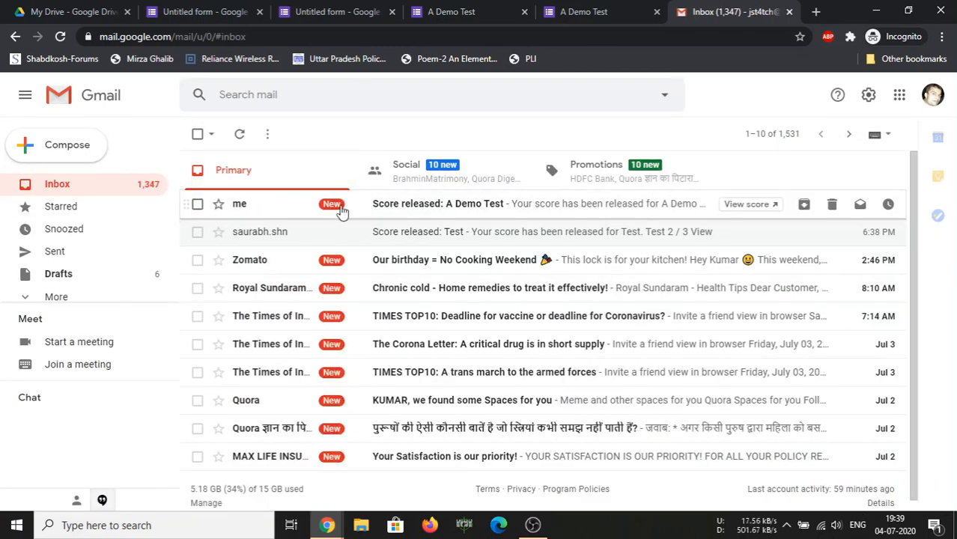
left_click(413, 209)
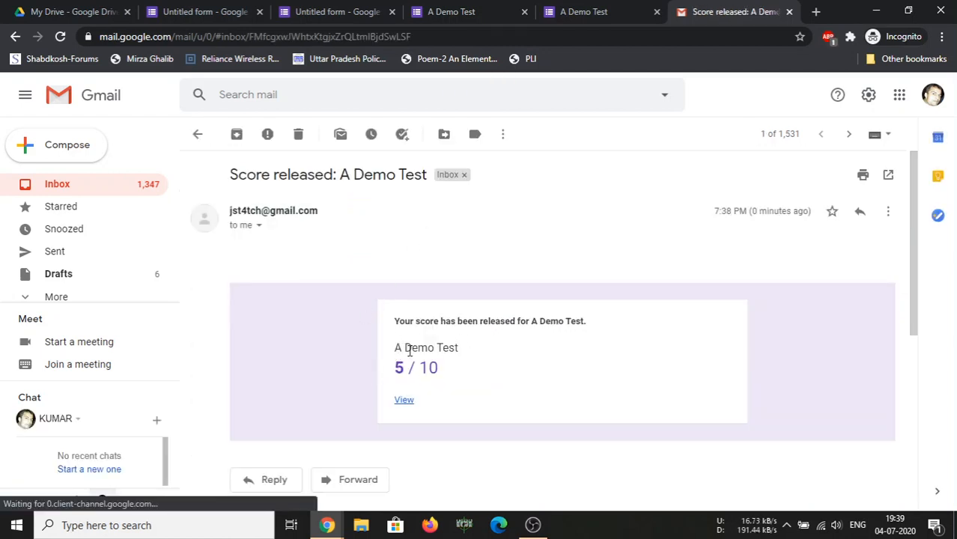
left_click_drag(399, 366, 450, 372)
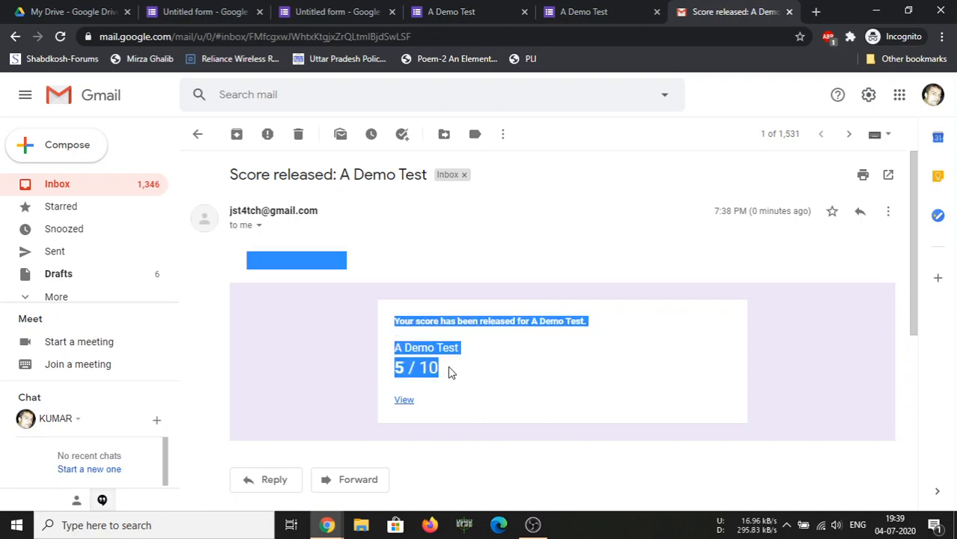
scroll(447, 375, "down", 1)
Open the email's View link and scroll through the 5/10 score page with per-question marks
left_click(403, 331)
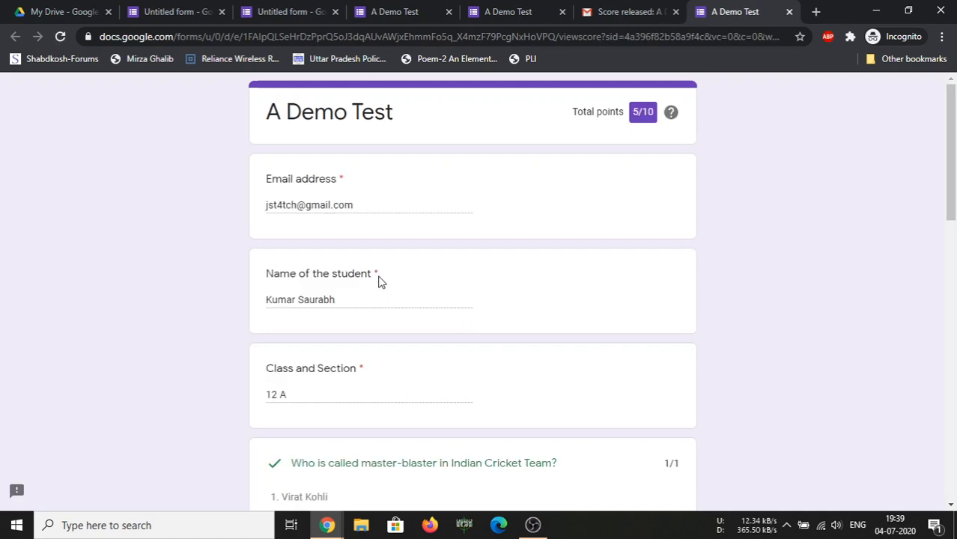
scroll(347, 486, "down", 2)
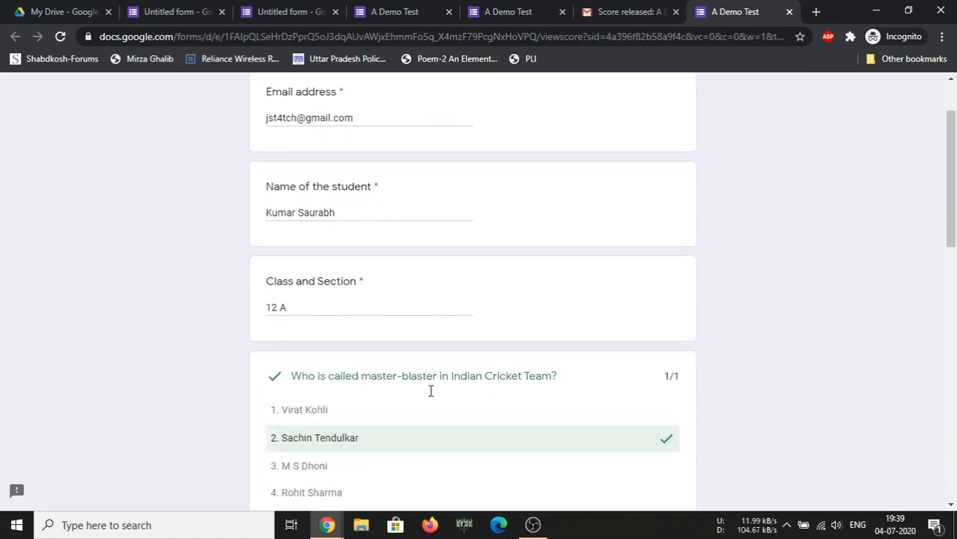
scroll(464, 359, "down", 5)
scroll(629, 322, "down", 3)
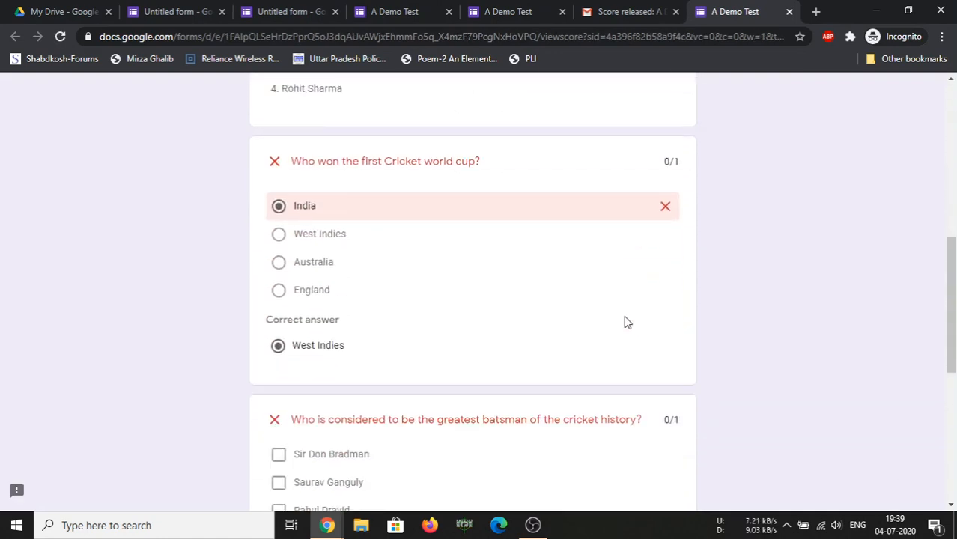
scroll(416, 220, "up", 5)
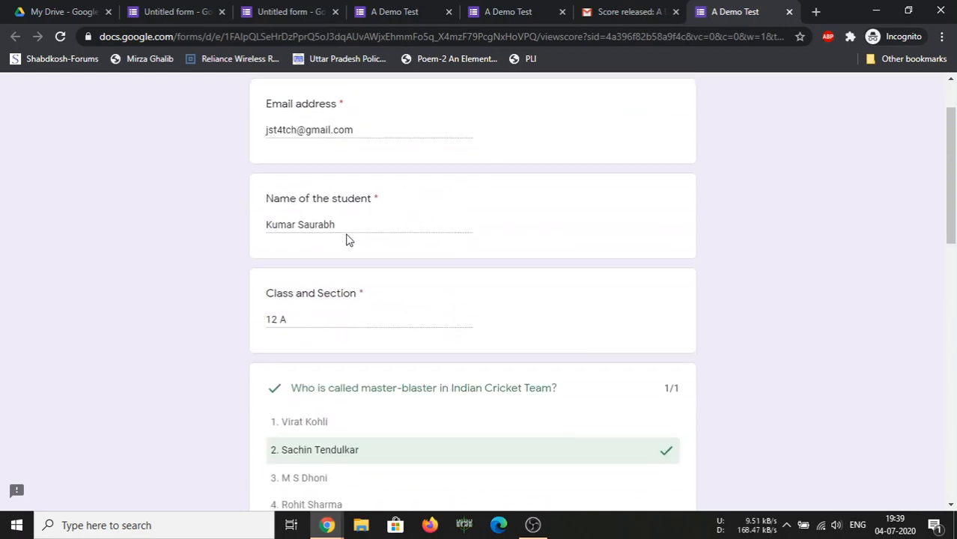
scroll(341, 255, "down", 2)
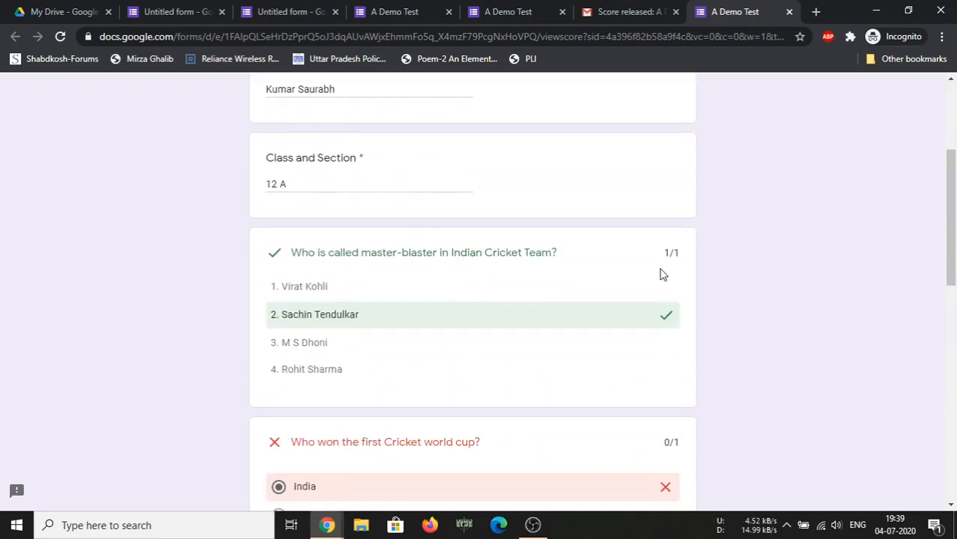
scroll(667, 324, "down", 3)
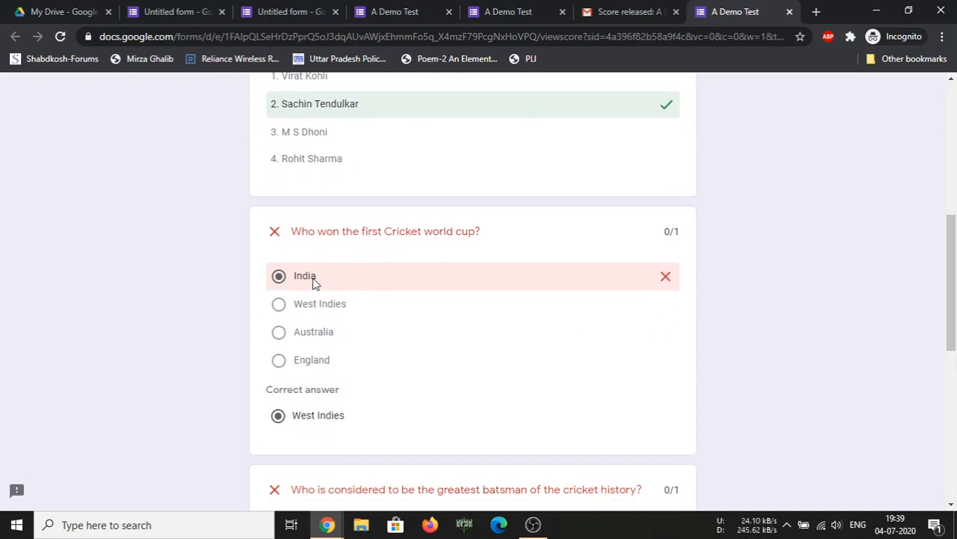
scroll(323, 421, "down", 2)
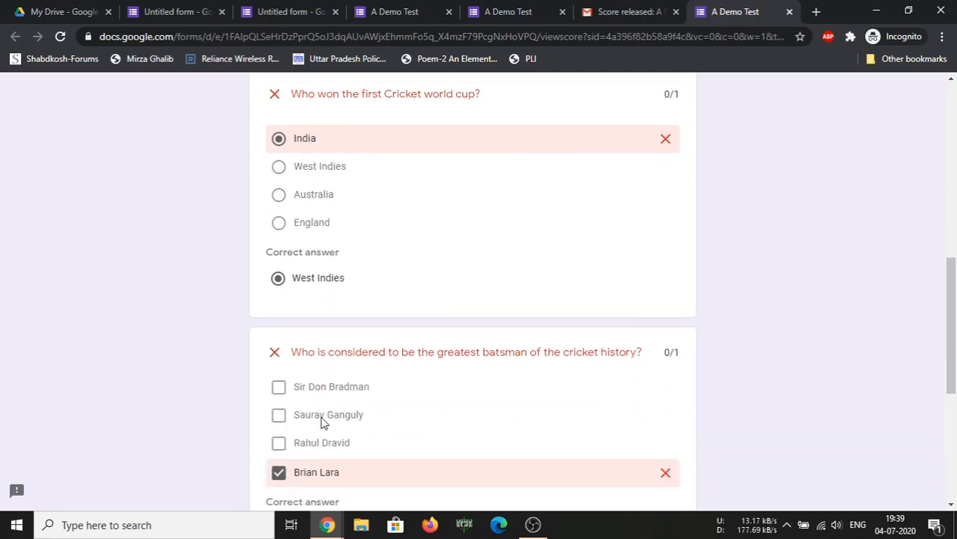
scroll(323, 422, "down", 1)
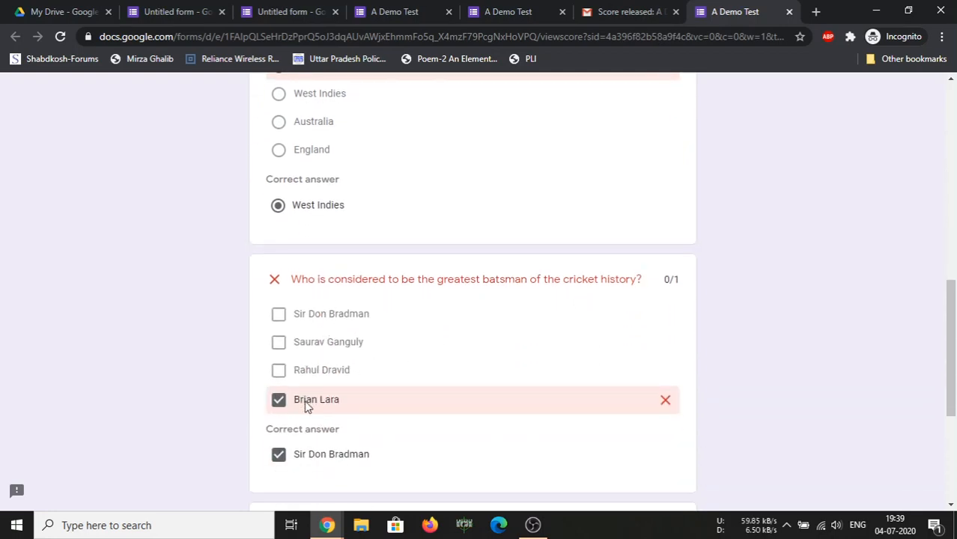
scroll(305, 405, "down", 1)
scroll(303, 397, "down", 2)
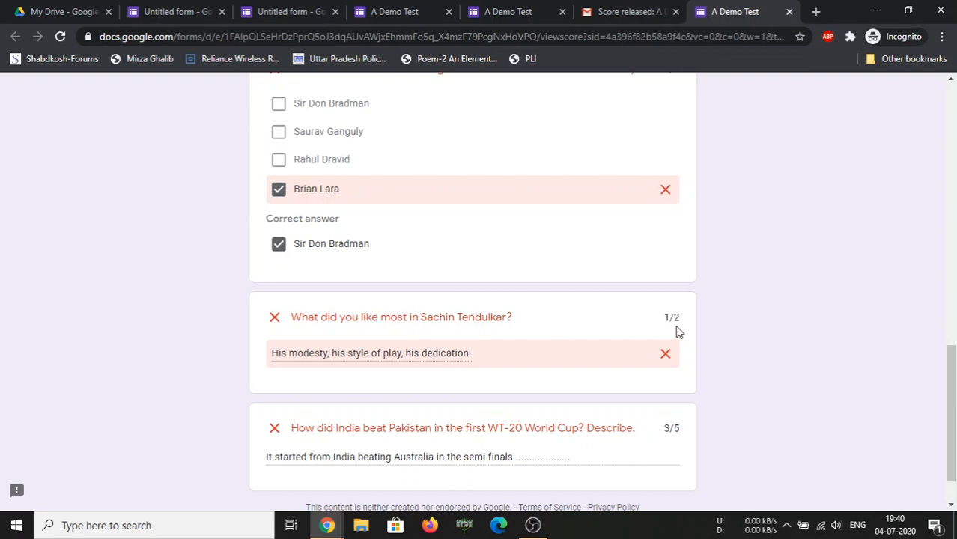
scroll(677, 331, "down", 1)
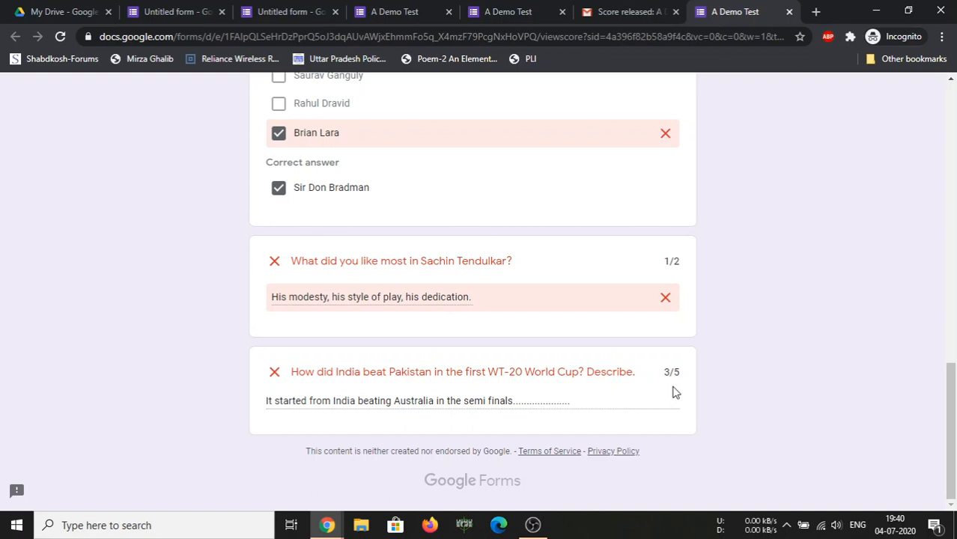
In the blank A Demo Test form, select the word 'Tendulkar' in the Sachin Tendulkar question
left_click(392, 15)
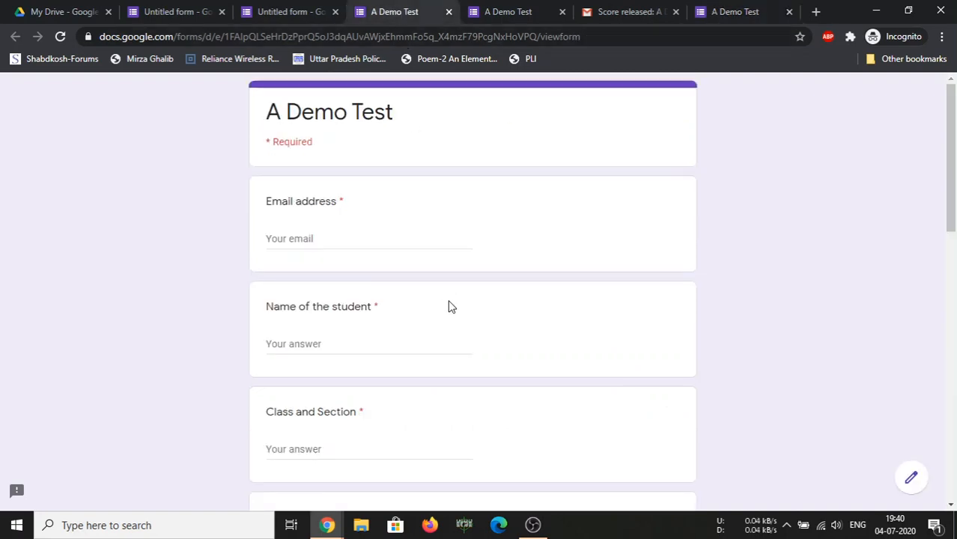
scroll(314, 258, "down", 5)
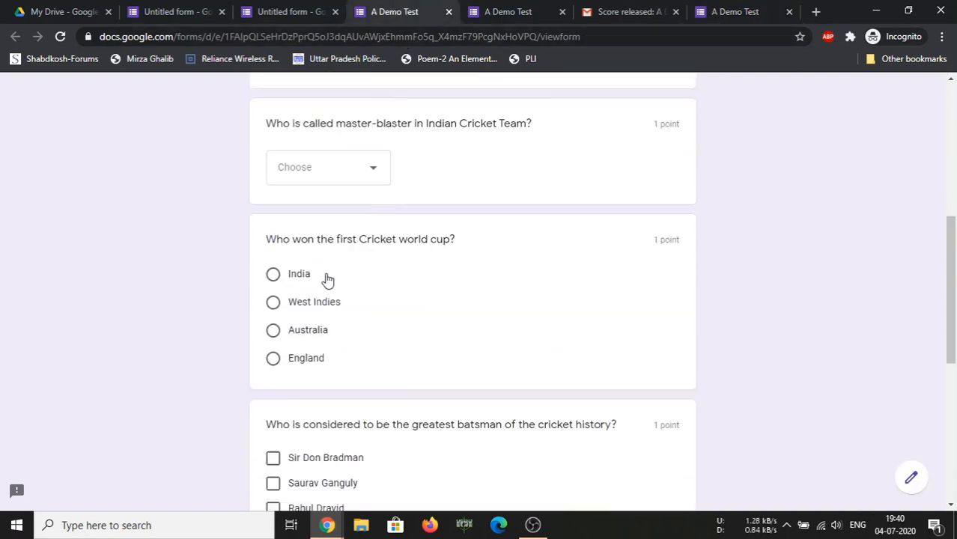
scroll(327, 279, "down", 5)
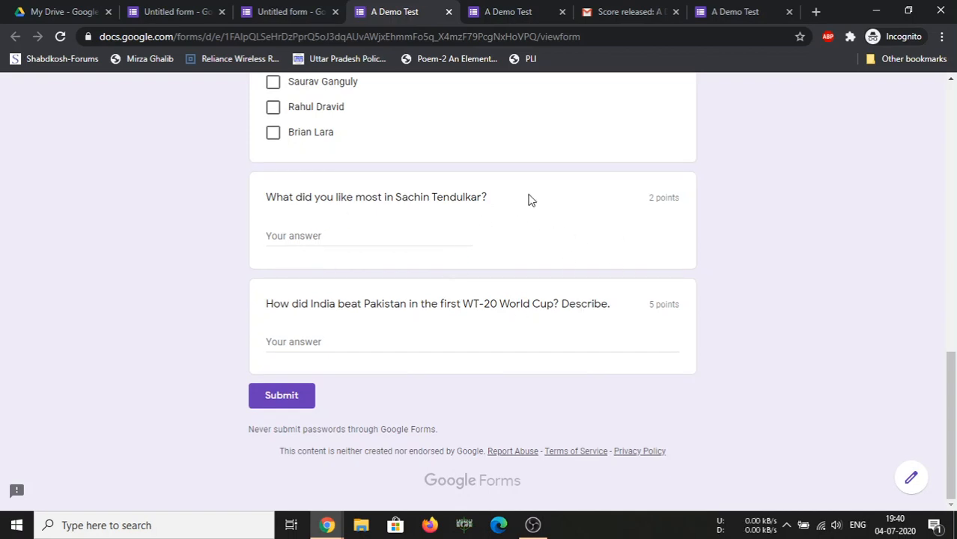
double_click(437, 194)
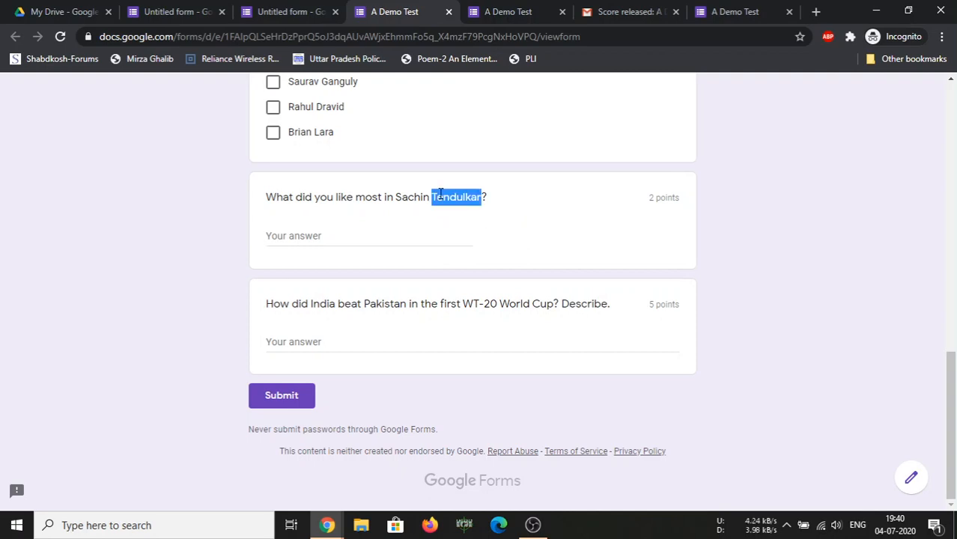
Show the 'What did you like most in Sachin Tendulkar?' answer key in the editor, then return to Gmail
left_click(329, 15)
scroll(333, 300, "down", 5)
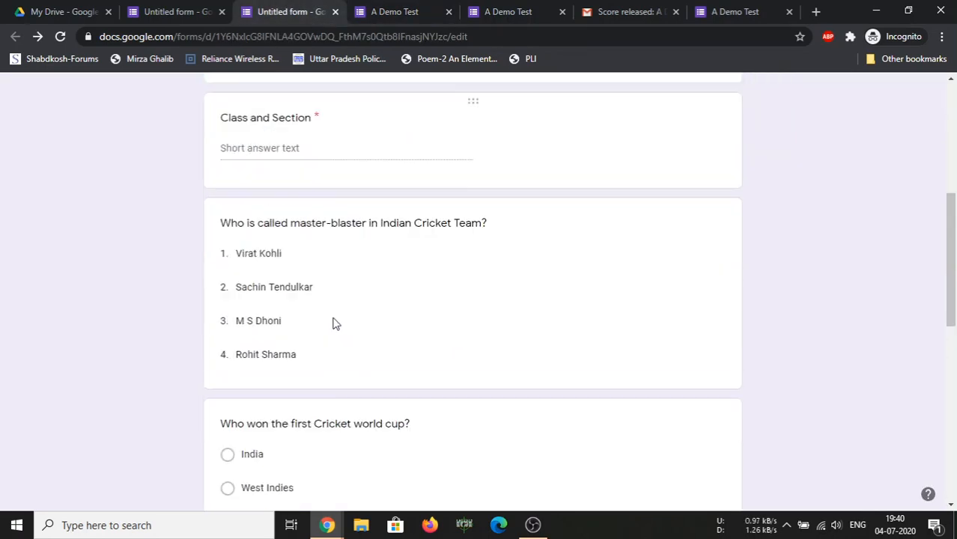
scroll(334, 322, "down", 6)
left_click(513, 287)
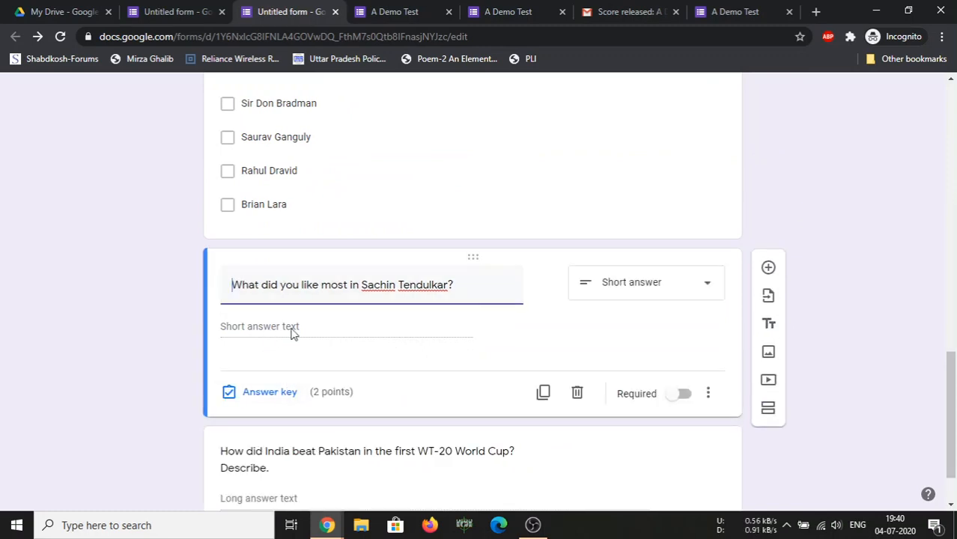
left_click(251, 395)
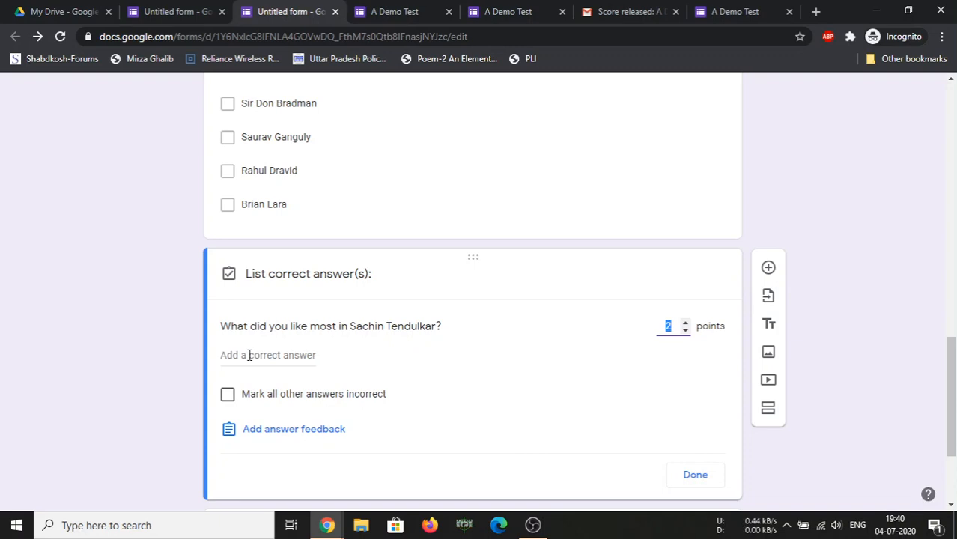
left_click(628, 16)
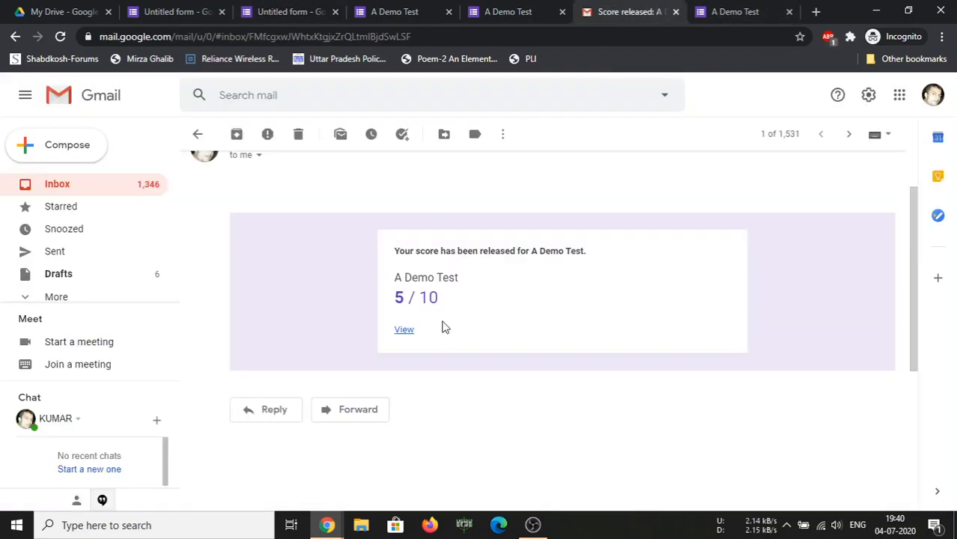
Reopen and review the 5/10 graded view from the 'Score released' email, then bring OBS Studio forward
left_click(404, 331)
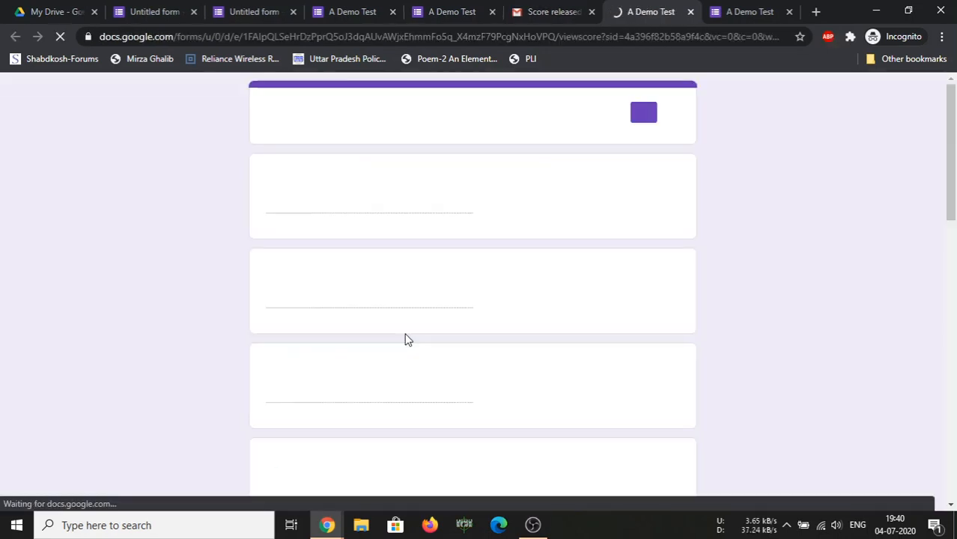
scroll(405, 340, "down", 15)
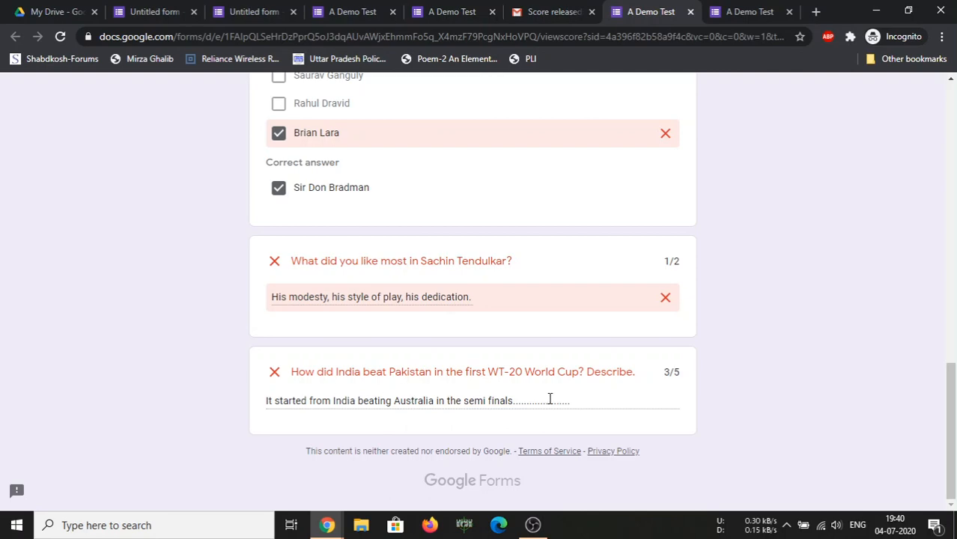
scroll(550, 399, "up", 15)
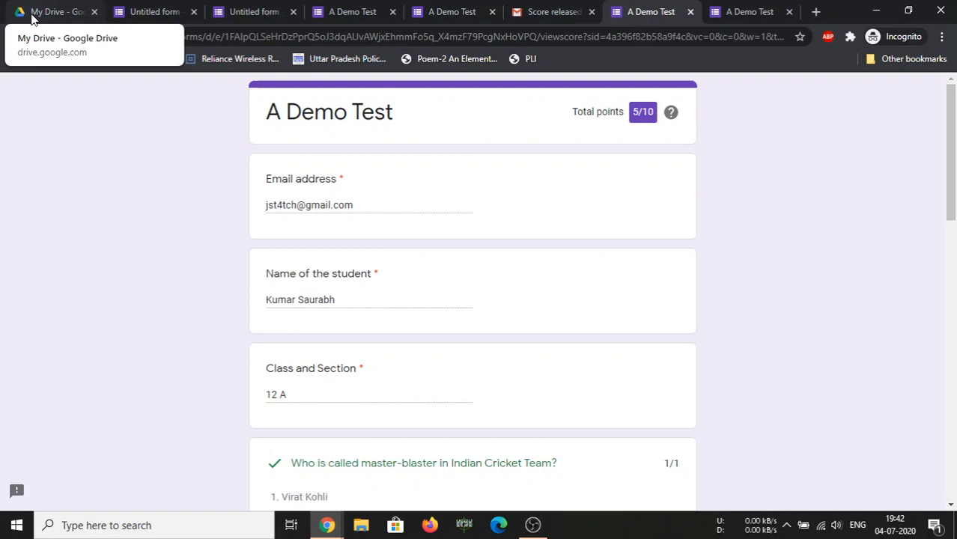
left_click(538, 524)
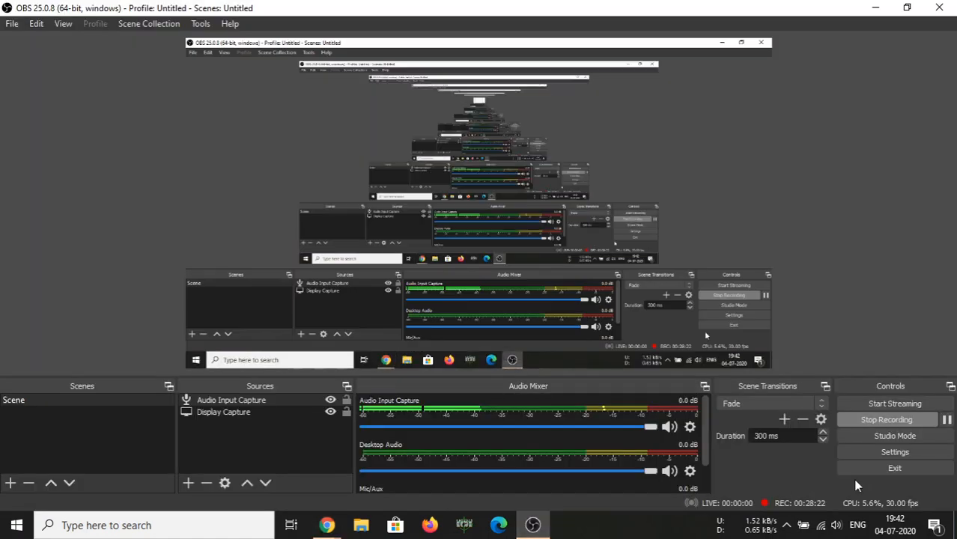